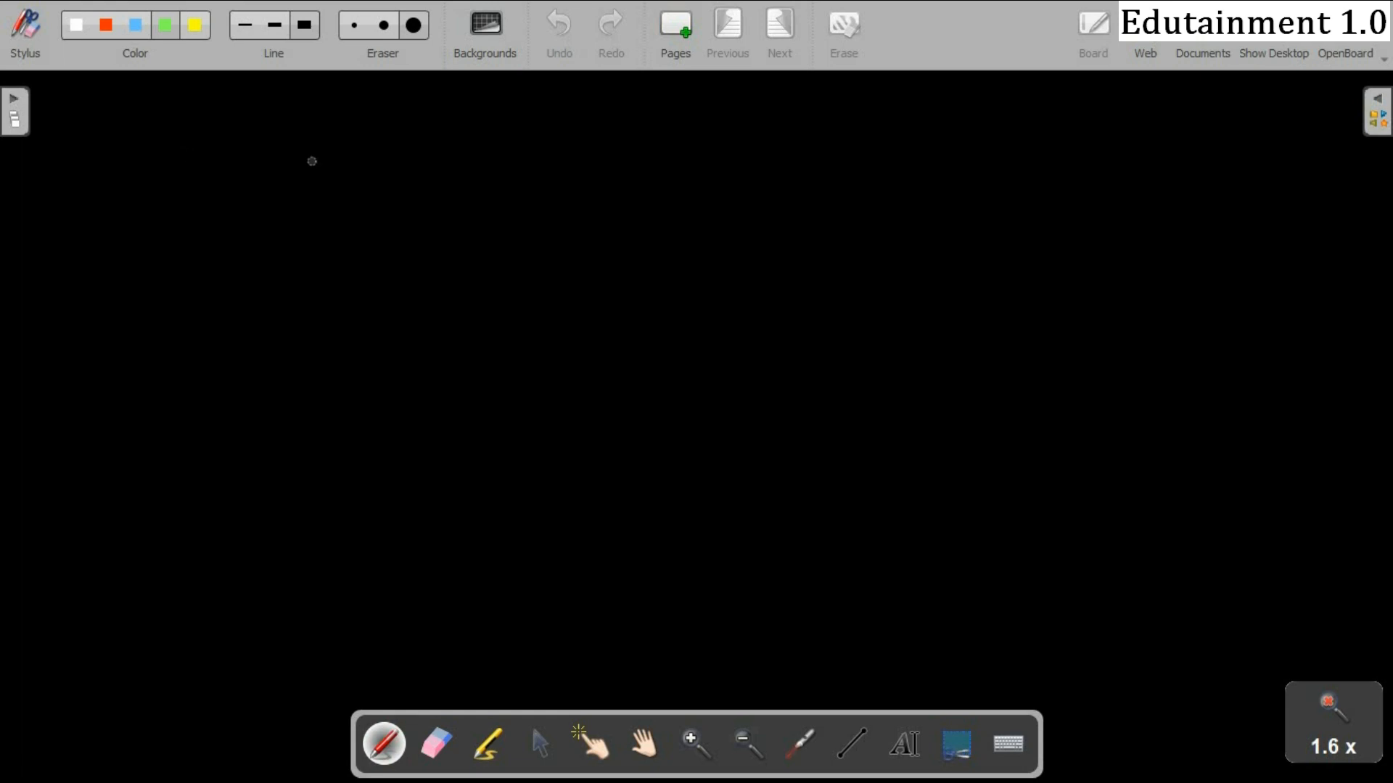
- Handwrite "Create → Tables" in green near the upper edge of the blank board
mouse_move(258, 143)
left_mouse_down()
mouse_move(248, 176)
mouse_move(440, 166)
mouse_move(431, 177)
mouse_move(512, 143)
left_mouse_up()
mouse_move(492, 148)
left_mouse_down()
mouse_move(477, 183)
mouse_move(562, 171)
left_mouse_up()
left_click_drag(581, 159, 572, 184)
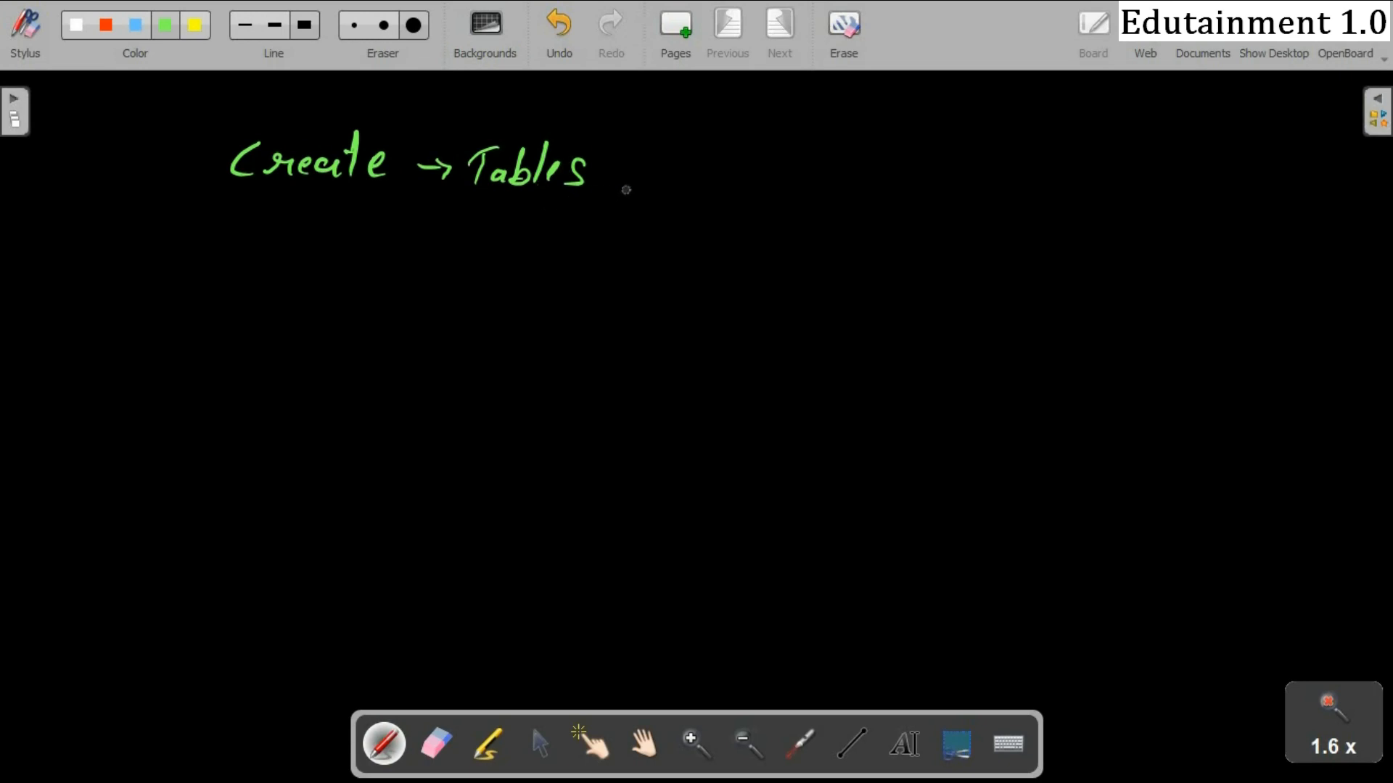
- Draw an arrow after "Tables" leading to a rough table sketch with a header row, column lines and marked header cells
mouse_move(606, 173)
left_mouse_down()
mouse_move(641, 174)
mouse_move(657, 263)
left_mouse_up()
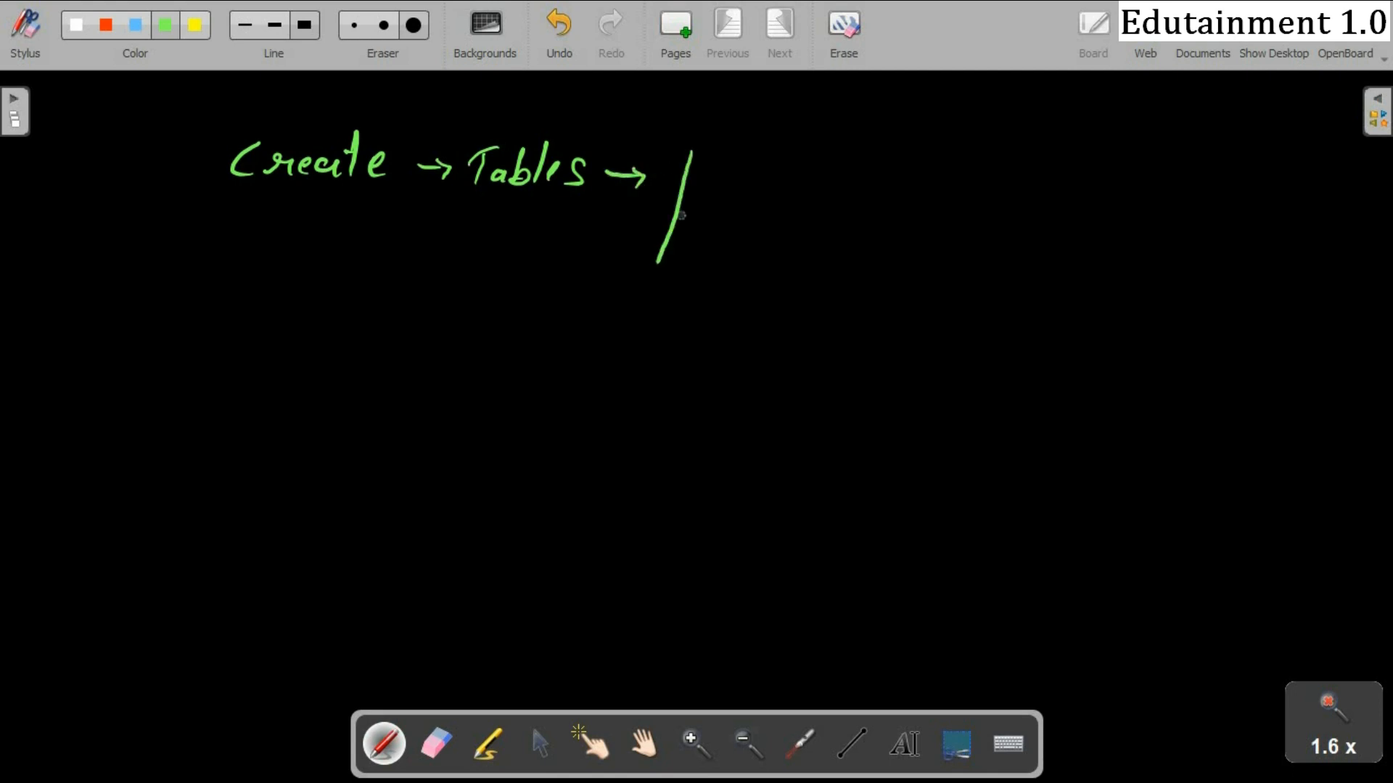
mouse_move(700, 149)
left_mouse_down()
mouse_move(835, 145)
mouse_move(694, 250)
left_mouse_up()
mouse_move(702, 174)
left_mouse_down()
mouse_move(808, 179)
mouse_move(722, 244)
left_mouse_up()
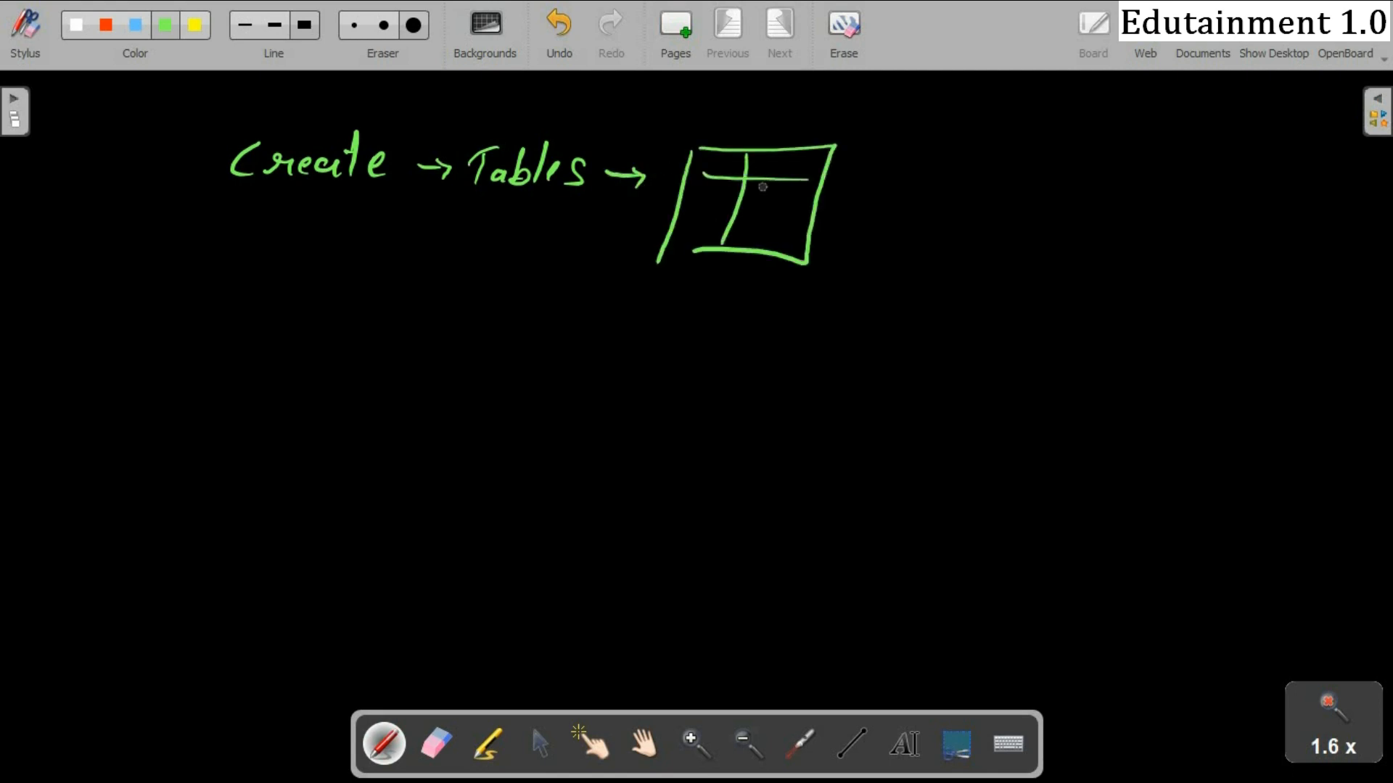
left_click_drag(793, 154, 766, 244)
mouse_move(710, 170)
left_mouse_down()
mouse_move(768, 138)
mouse_move(806, 143)
left_mouse_up()
left_click_drag(804, 174, 848, 151)
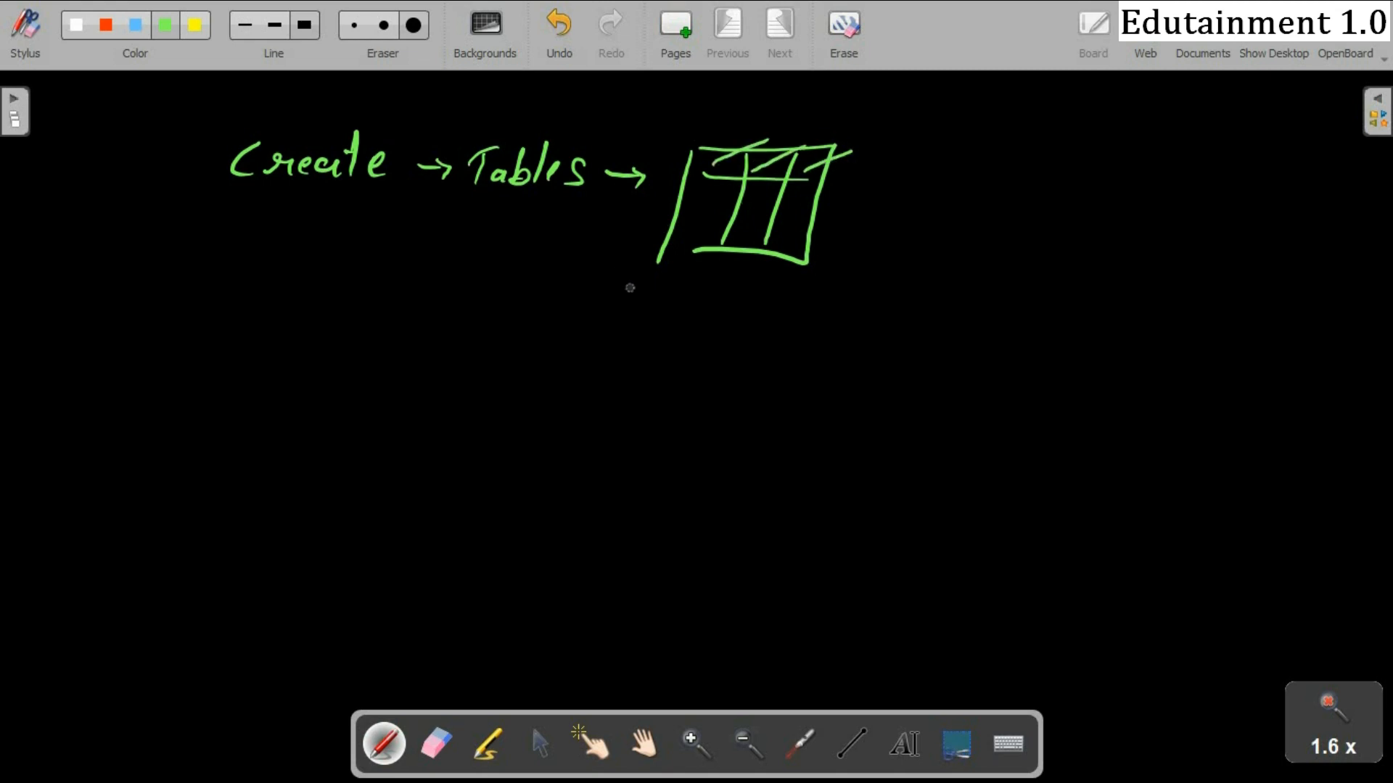
- Handwrite "Wizard / Design" beneath the table sketch and double-underline "Design"
mouse_move(680, 297)
left_mouse_down()
mouse_move(698, 319)
mouse_move(757, 335)
mouse_move(819, 312)
left_mouse_up()
left_click(736, 292)
left_click_drag(843, 312, 847, 330)
left_click_drag(895, 275, 869, 334)
mouse_move(911, 298)
left_mouse_down()
mouse_move(908, 332)
mouse_move(958, 328)
left_mouse_up()
mouse_move(972, 312)
left_mouse_down()
mouse_move(956, 331)
mouse_move(998, 337)
mouse_move(981, 357)
left_mouse_up()
left_click(991, 294)
mouse_move(1012, 332)
left_mouse_down()
mouse_move(1026, 310)
mouse_move(1040, 334)
left_mouse_up()
left_click_drag(890, 363, 979, 364)
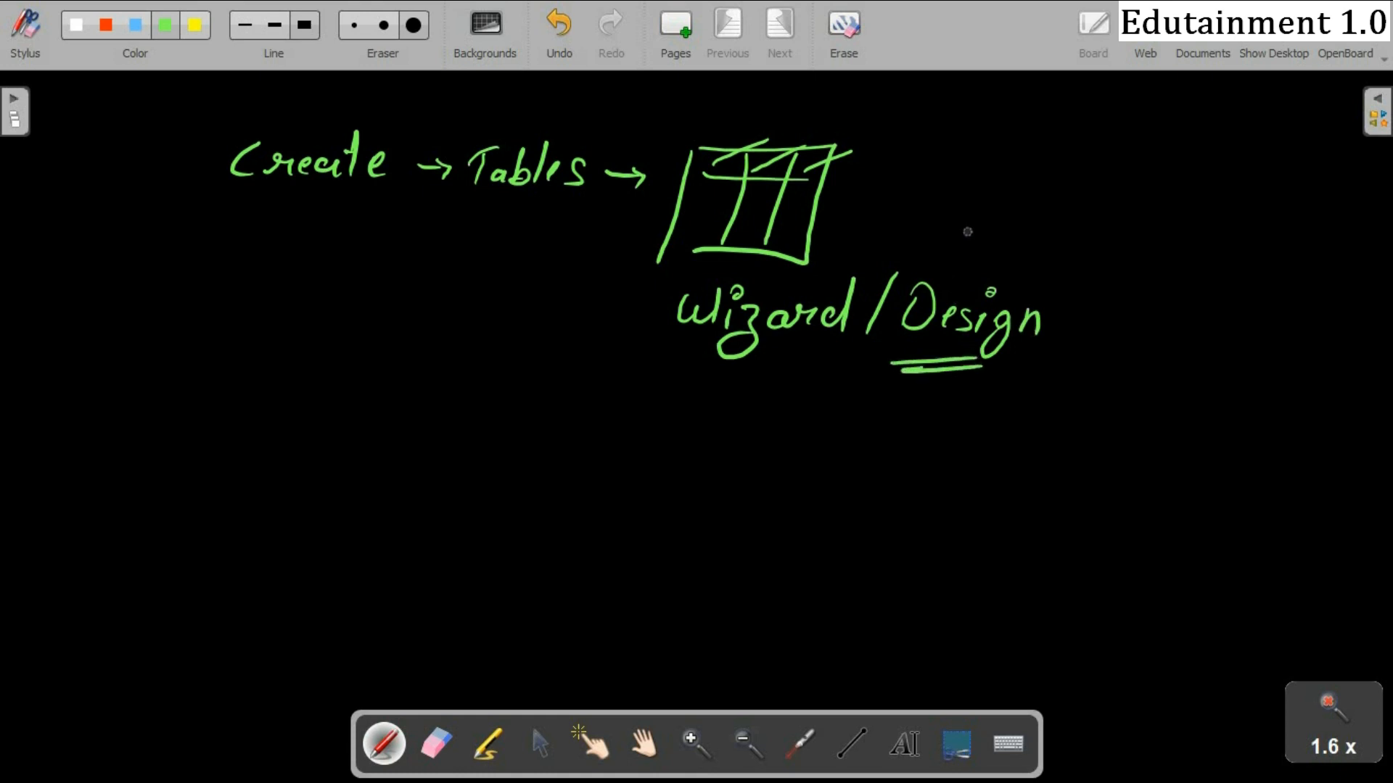
- Draw an arrow from the table sketch to the handwritten word "Primary" and underline that word
left_click_drag(868, 196, 910, 200)
mouse_move(900, 193)
left_mouse_down()
mouse_move(903, 220)
mouse_move(924, 227)
left_mouse_up()
mouse_move(932, 180)
left_mouse_down()
mouse_move(932, 210)
mouse_move(975, 224)
mouse_move(993, 188)
left_mouse_up()
mouse_move(992, 225)
left_mouse_down()
mouse_move(1080, 218)
mouse_move(1057, 267)
left_mouse_up()
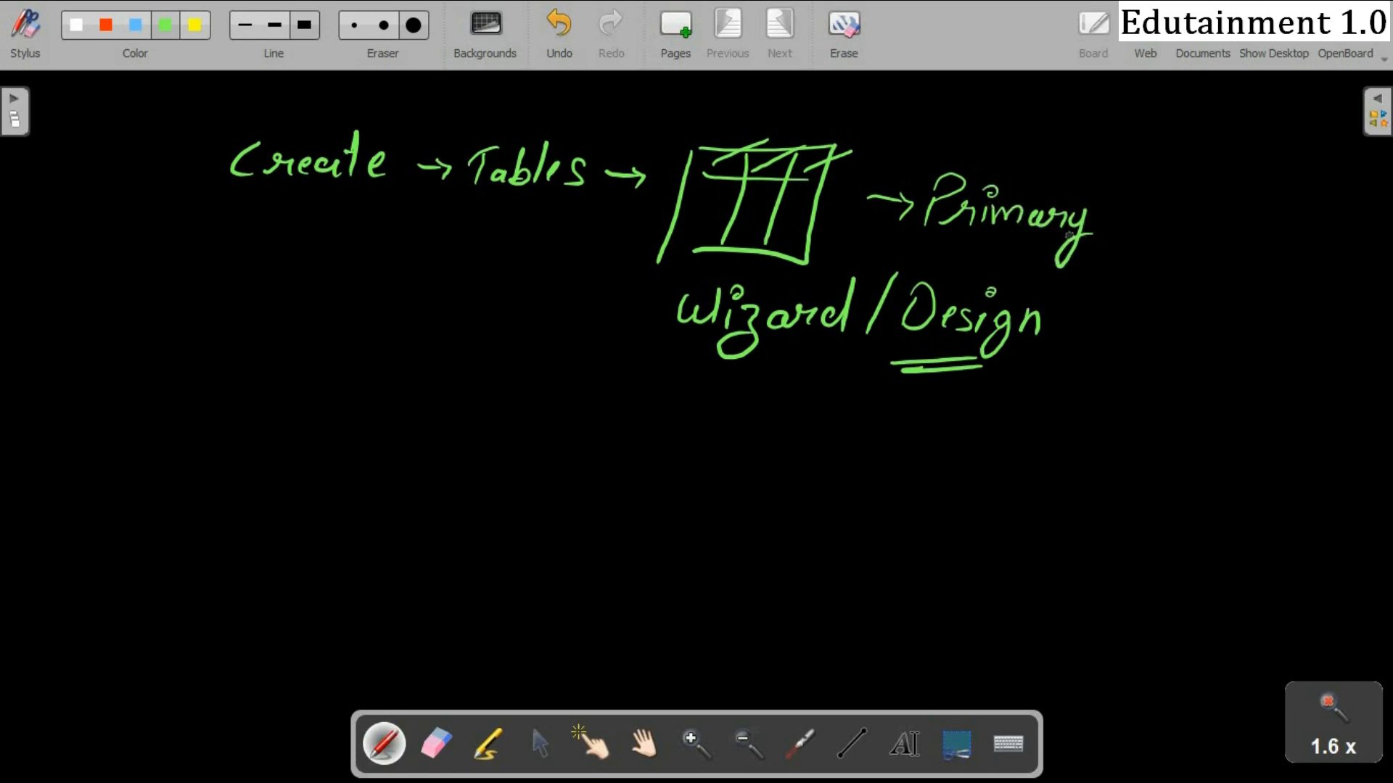
left_click_drag(949, 252, 998, 256)
- Handwrite the underlined heading "Data Types" below "Create", followed by a colon mark with a dash
left_click_drag(233, 306, 231, 335)
mouse_move(234, 301)
left_mouse_down()
mouse_move(221, 339)
mouse_move(250, 328)
left_mouse_up()
left_click_drag(285, 321, 291, 338)
mouse_move(294, 319)
left_mouse_down()
mouse_move(315, 318)
mouse_move(321, 335)
mouse_move(381, 300)
mouse_move(372, 335)
mouse_move(392, 355)
left_mouse_up()
left_click_drag(418, 293, 408, 358)
left_click_drag(412, 320, 444, 326)
left_click_drag(446, 316, 459, 339)
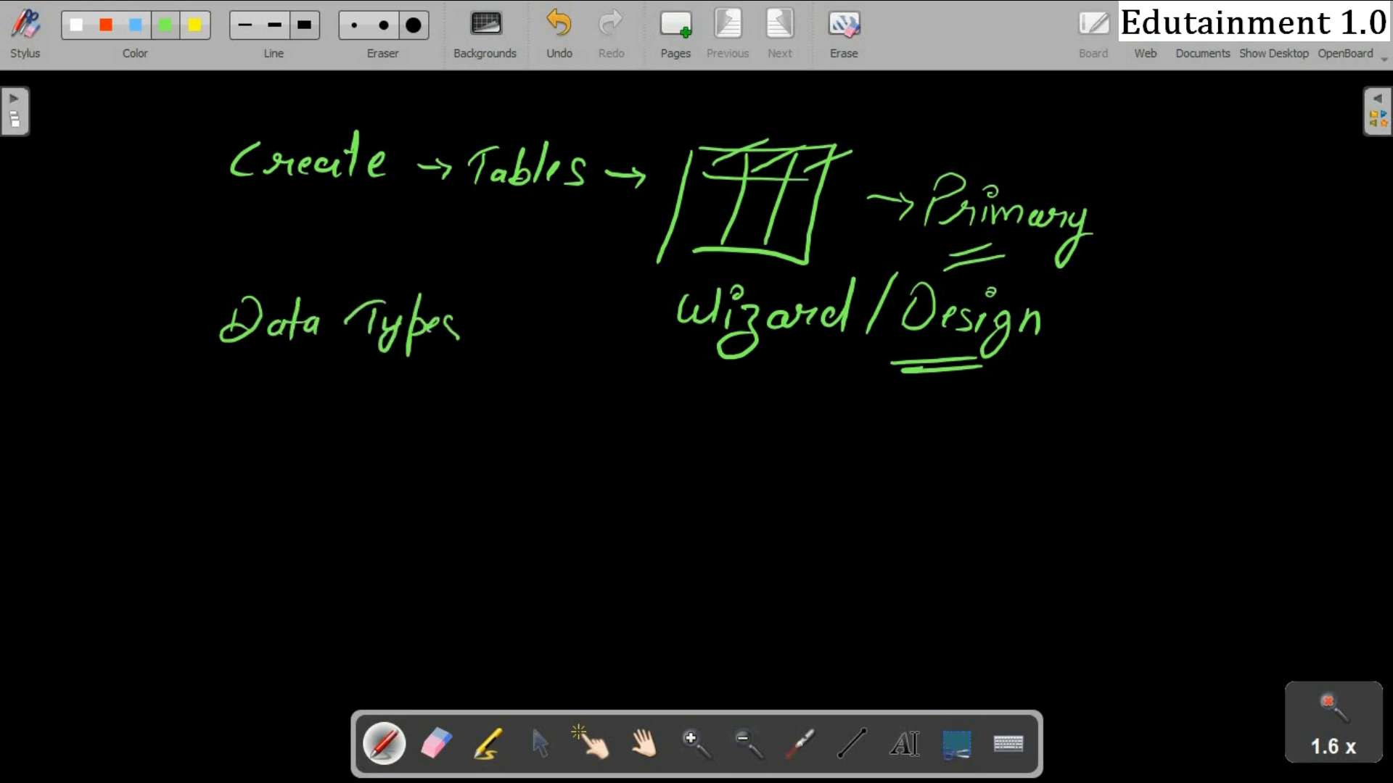
left_click_drag(243, 372, 451, 355)
left_click_drag(496, 309, 496, 307)
mouse_move(495, 336)
left_mouse_down()
mouse_move(486, 343)
mouse_move(495, 336)
left_mouse_up()
left_click_drag(487, 330, 514, 327)
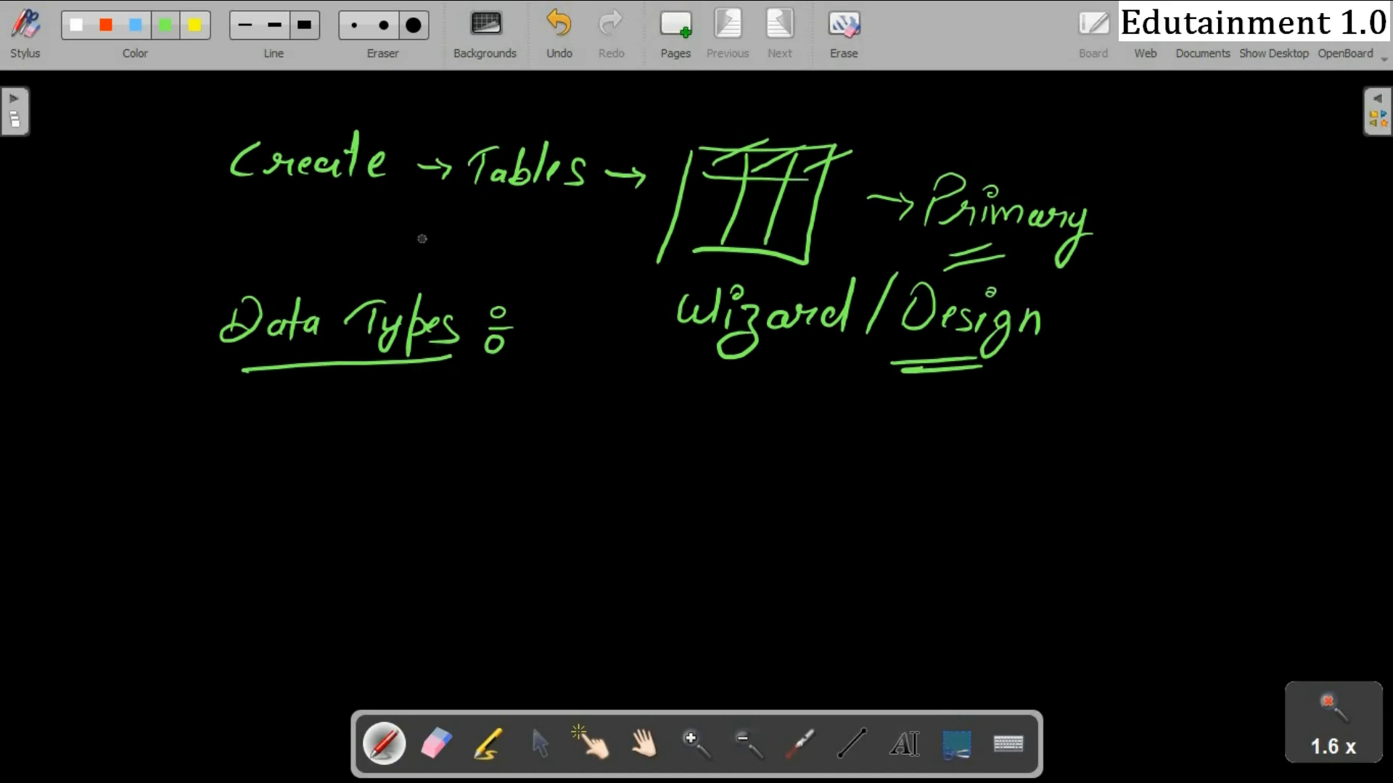
- Handwrite "Alphanumeric → "hello 123"" under the Data Types heading and underline both the term and the example
mouse_move(383, 406)
left_mouse_down()
mouse_move(372, 424)
mouse_move(447, 388)
mouse_move(470, 417)
mouse_move(565, 415)
mouse_move(601, 410)
mouse_move(609, 384)
mouse_move(630, 419)
left_mouse_up()
mouse_move(366, 440)
left_mouse_down()
mouse_move(615, 445)
mouse_move(695, 425)
left_mouse_up()
left_click_drag(679, 415, 679, 433)
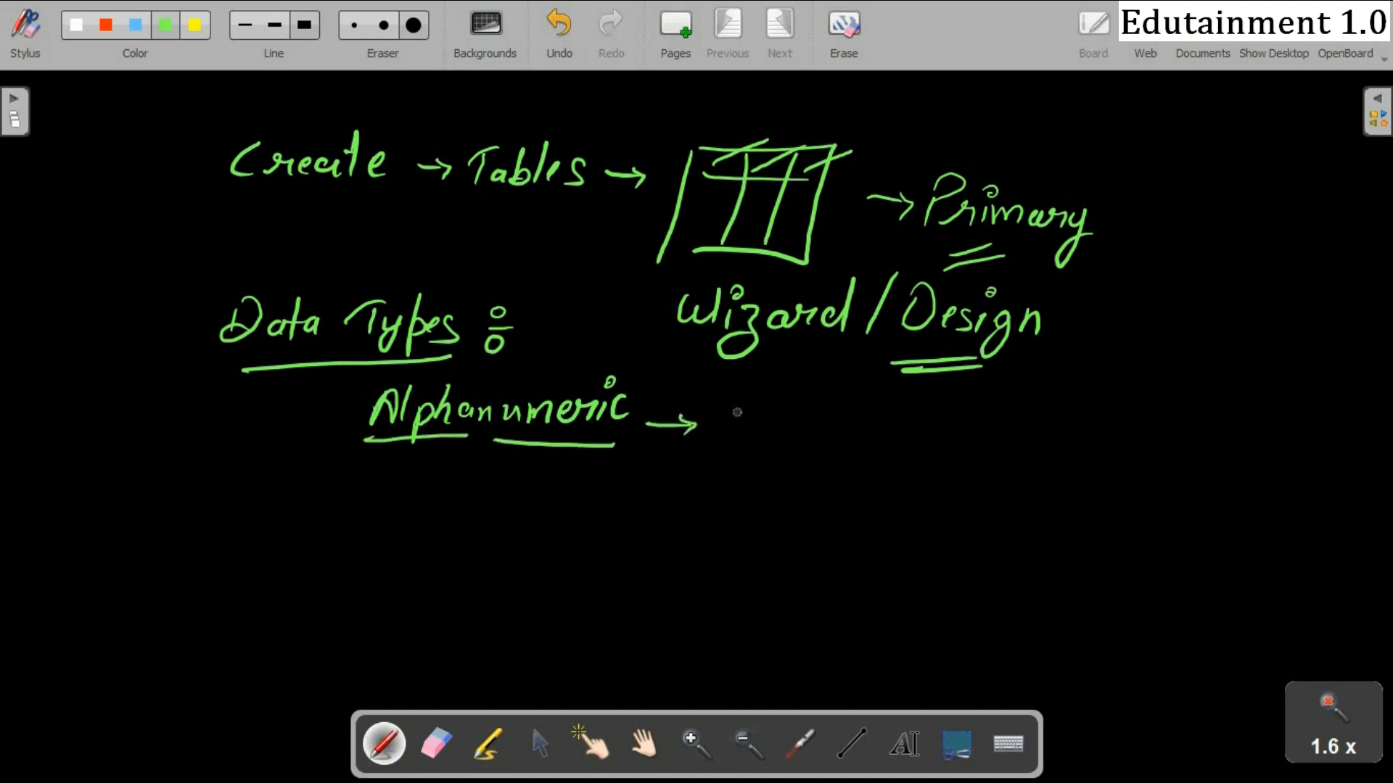
mouse_move(733, 401)
left_mouse_down()
mouse_move(729, 432)
mouse_move(845, 430)
left_mouse_up()
left_click_drag(858, 411, 886, 432)
left_click_drag(889, 405, 894, 438)
left_click_drag(927, 399, 923, 410)
left_click_drag(721, 392, 733, 400)
left_click_drag(717, 449, 928, 450)
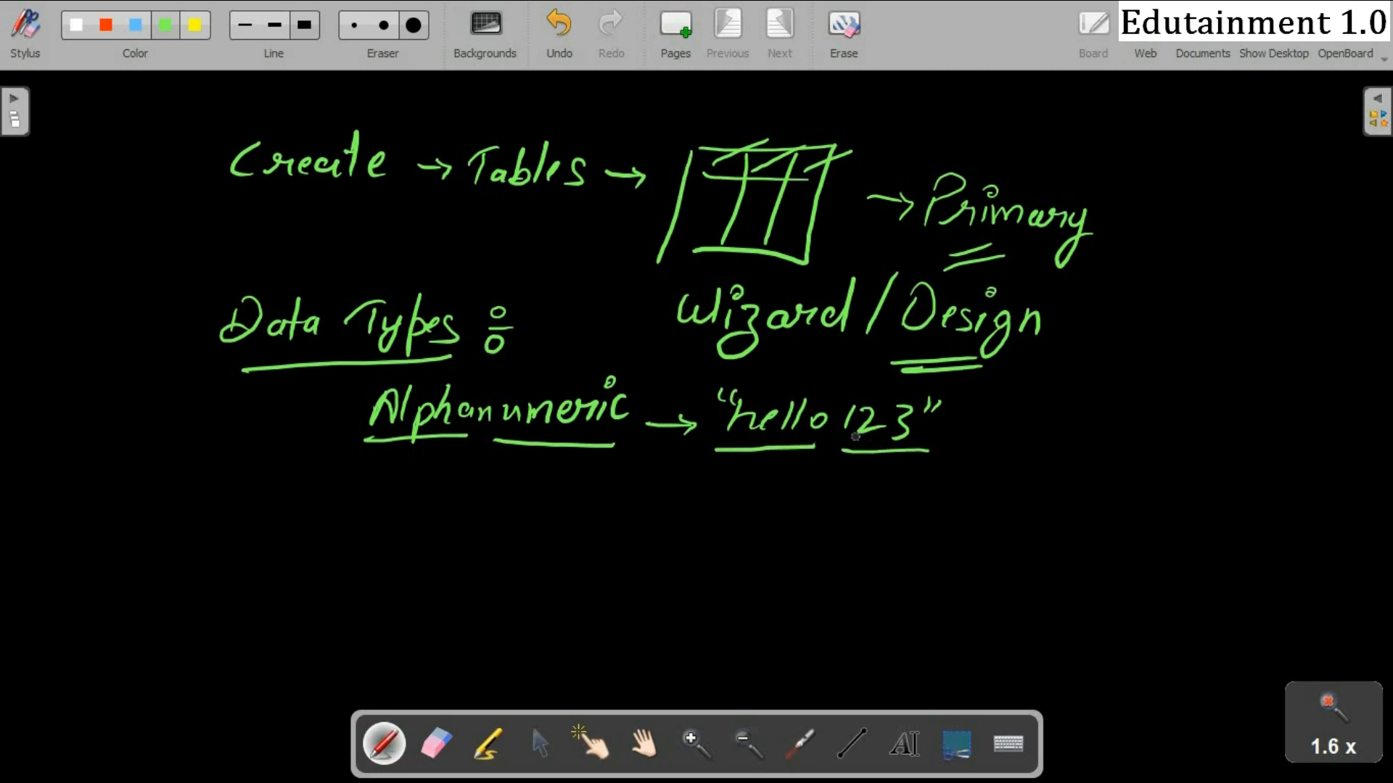
- Branch the alphanumeric example into the handwritten types char, Varchar, Text and Memo, underlining the first two
mouse_move(969, 420)
left_mouse_down()
mouse_move(1014, 398)
mouse_move(1029, 409)
left_mouse_up()
mouse_move(1051, 375)
left_mouse_down()
mouse_move(1064, 399)
mouse_move(1093, 403)
left_mouse_up()
left_click_drag(1100, 401, 1120, 388)
mouse_move(978, 435)
left_mouse_down()
mouse_move(1045, 425)
mouse_move(1073, 446)
mouse_move(1165, 460)
mouse_move(1170, 422)
left_mouse_up()
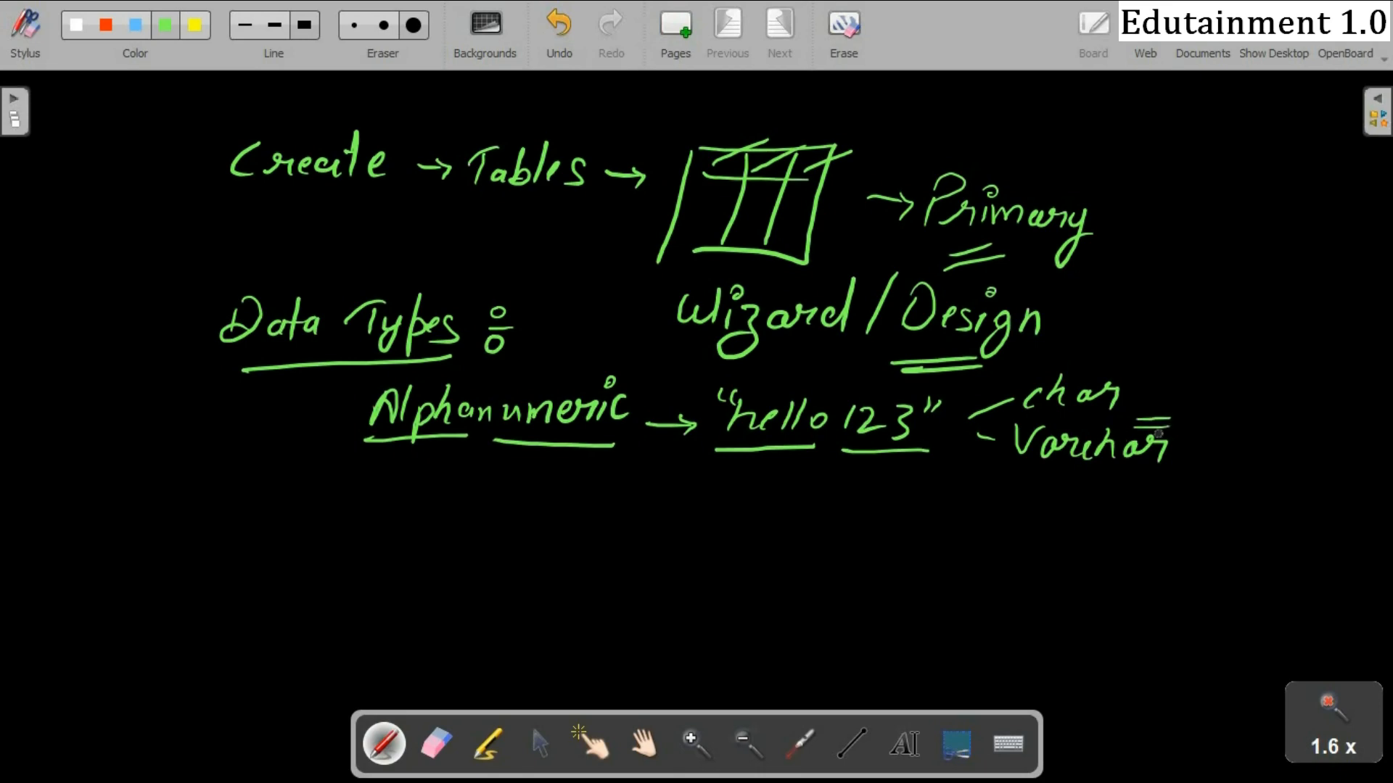
left_click_drag(1121, 477, 1149, 479)
left_click_drag(1008, 480, 1037, 479)
mouse_move(1026, 481)
left_mouse_down()
mouse_move(1023, 508)
mouse_move(1080, 506)
left_mouse_up()
left_click_drag(1078, 492, 1066, 506)
left_click_drag(1099, 482, 1092, 514)
left_click_drag(1014, 550, 1103, 533)
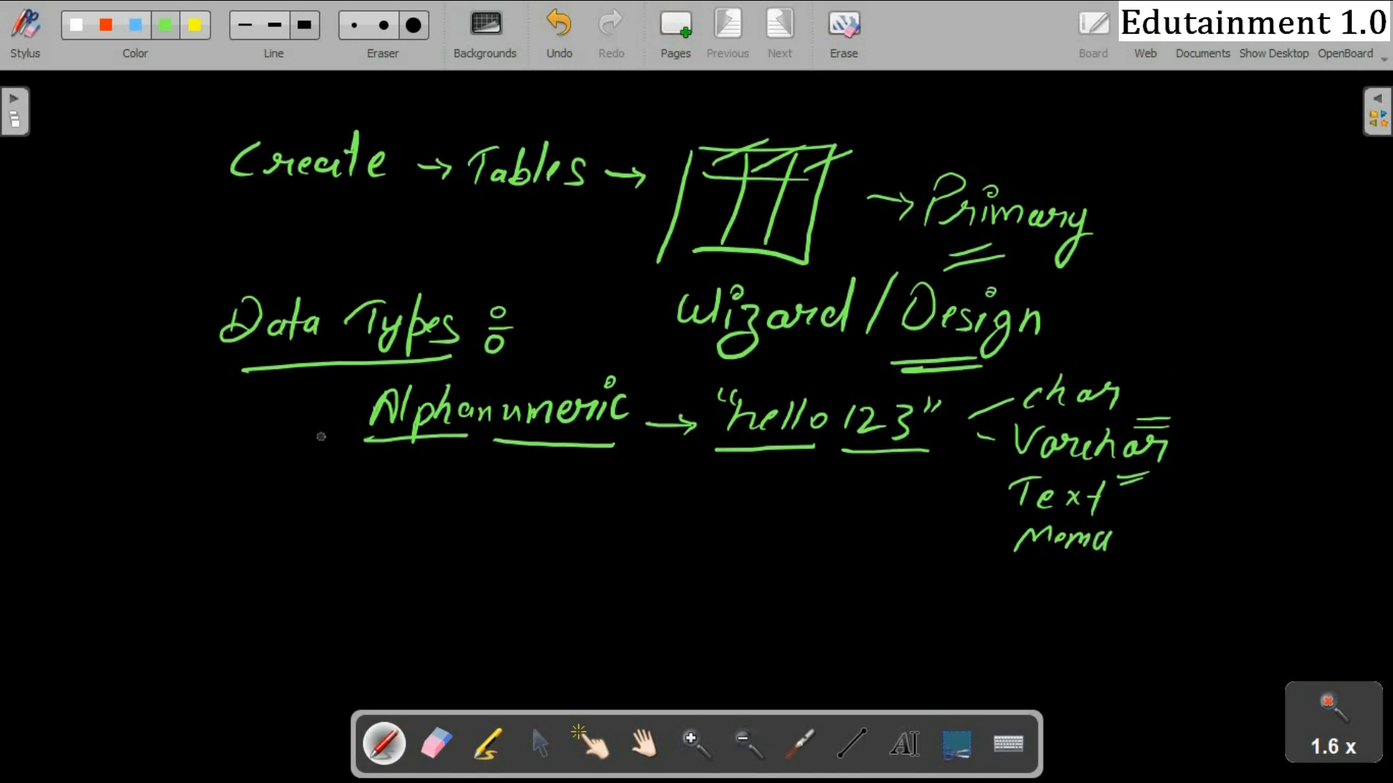
- Number the Alphanumeric entry with a circled 1 and handwrite circled item 2 as "Numeric → 5, 10, integer"
mouse_move(338, 408)
left_mouse_down()
mouse_move(339, 491)
mouse_move(305, 484)
mouse_move(420, 466)
mouse_move(448, 487)
mouse_move(519, 479)
left_mouse_up()
mouse_move(525, 471)
left_mouse_down()
mouse_move(531, 495)
mouse_move(562, 497)
left_mouse_up()
left_click(535, 457)
left_click_drag(577, 481, 602, 484)
mouse_move(593, 473)
left_mouse_down()
mouse_move(593, 493)
mouse_move(629, 497)
mouse_move(618, 508)
left_mouse_up()
mouse_move(662, 499)
left_mouse_down()
mouse_move(658, 512)
mouse_move(681, 507)
left_mouse_up()
mouse_move(708, 479)
left_mouse_down()
mouse_move(698, 495)
mouse_move(719, 485)
mouse_move(777, 500)
mouse_move(788, 472)
left_mouse_up()
mouse_move(791, 494)
left_mouse_down()
mouse_move(794, 482)
mouse_move(803, 495)
left_mouse_up()
mouse_move(816, 468)
left_mouse_down()
mouse_move(811, 500)
mouse_move(833, 481)
left_mouse_up()
left_click_drag(825, 490, 847, 486)
mouse_move(847, 486)
left_mouse_down()
mouse_move(834, 523)
mouse_move(894, 492)
left_mouse_up()
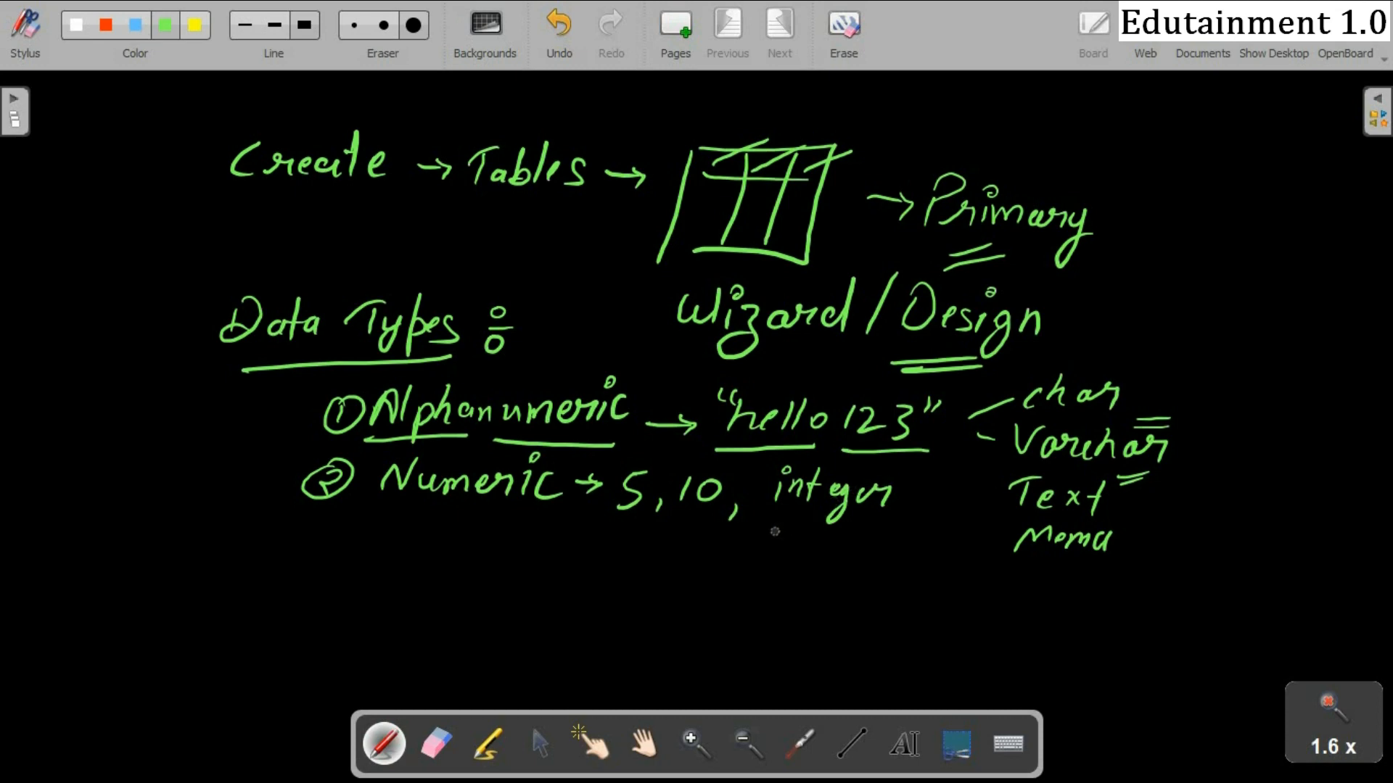
- Handwrite "float (2.5) → 1587.22" below "integer" and underline the decimal part
mouse_move(779, 530)
left_mouse_down()
mouse_move(765, 569)
mouse_move(819, 541)
left_mouse_up()
left_click_drag(839, 542, 864, 550)
mouse_move(862, 525)
left_mouse_down()
mouse_move(859, 554)
mouse_move(882, 528)
mouse_move(880, 581)
mouse_move(948, 579)
left_mouse_up()
left_click(940, 572)
mouse_move(972, 543)
left_mouse_down()
mouse_move(976, 580)
mouse_move(1040, 582)
left_mouse_up()
mouse_move(1027, 573)
left_mouse_down()
mouse_move(1216, 595)
mouse_move(1175, 607)
left_mouse_up()
left_click(1168, 583)
left_click_drag(1132, 620, 1177, 615)
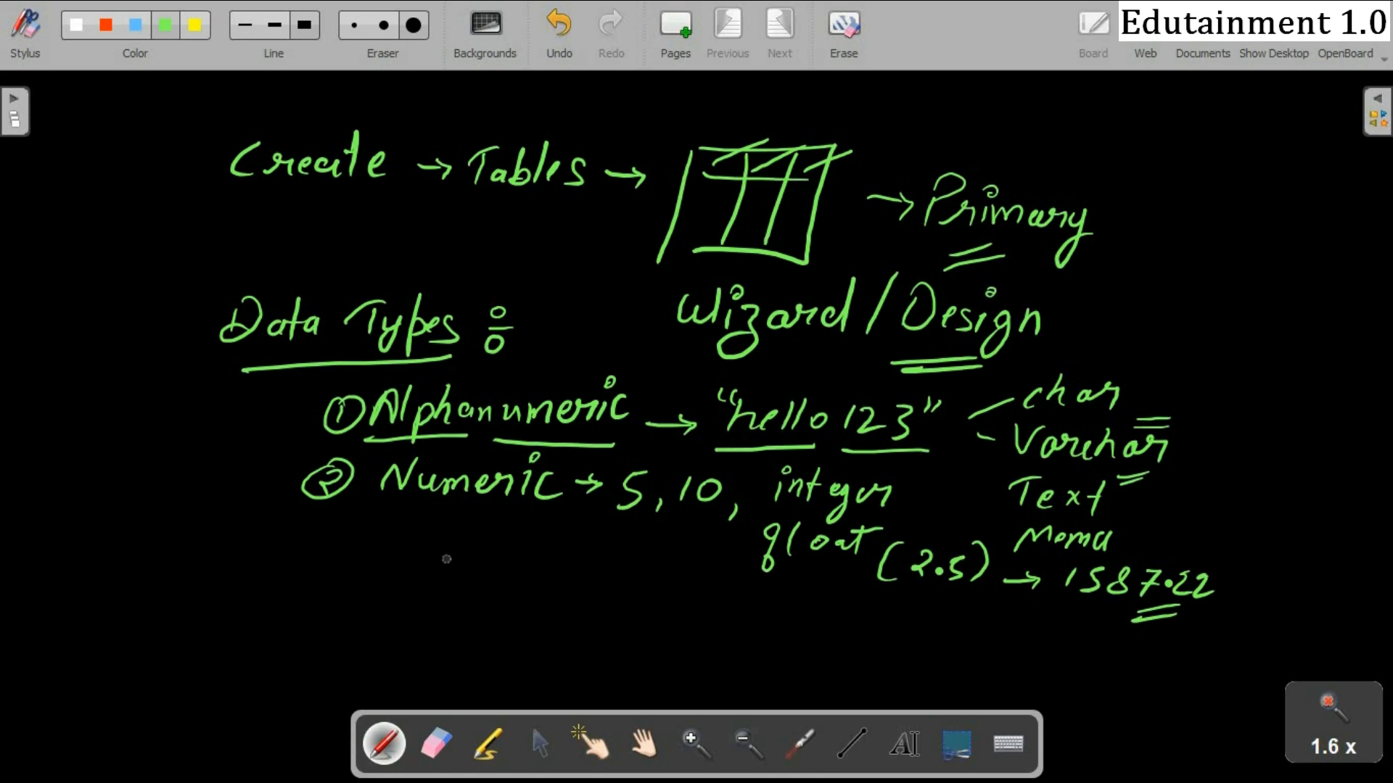
- Handwrite "Images" with a circled 3 as the third data type
mouse_move(293, 542)
left_mouse_down()
mouse_move(285, 573)
mouse_move(330, 540)
mouse_move(385, 561)
mouse_move(403, 526)
left_mouse_up()
mouse_move(387, 559)
left_mouse_down()
mouse_move(372, 563)
mouse_move(468, 558)
mouse_move(459, 589)
mouse_move(502, 556)
left_mouse_up()
left_click_drag(521, 542, 508, 561)
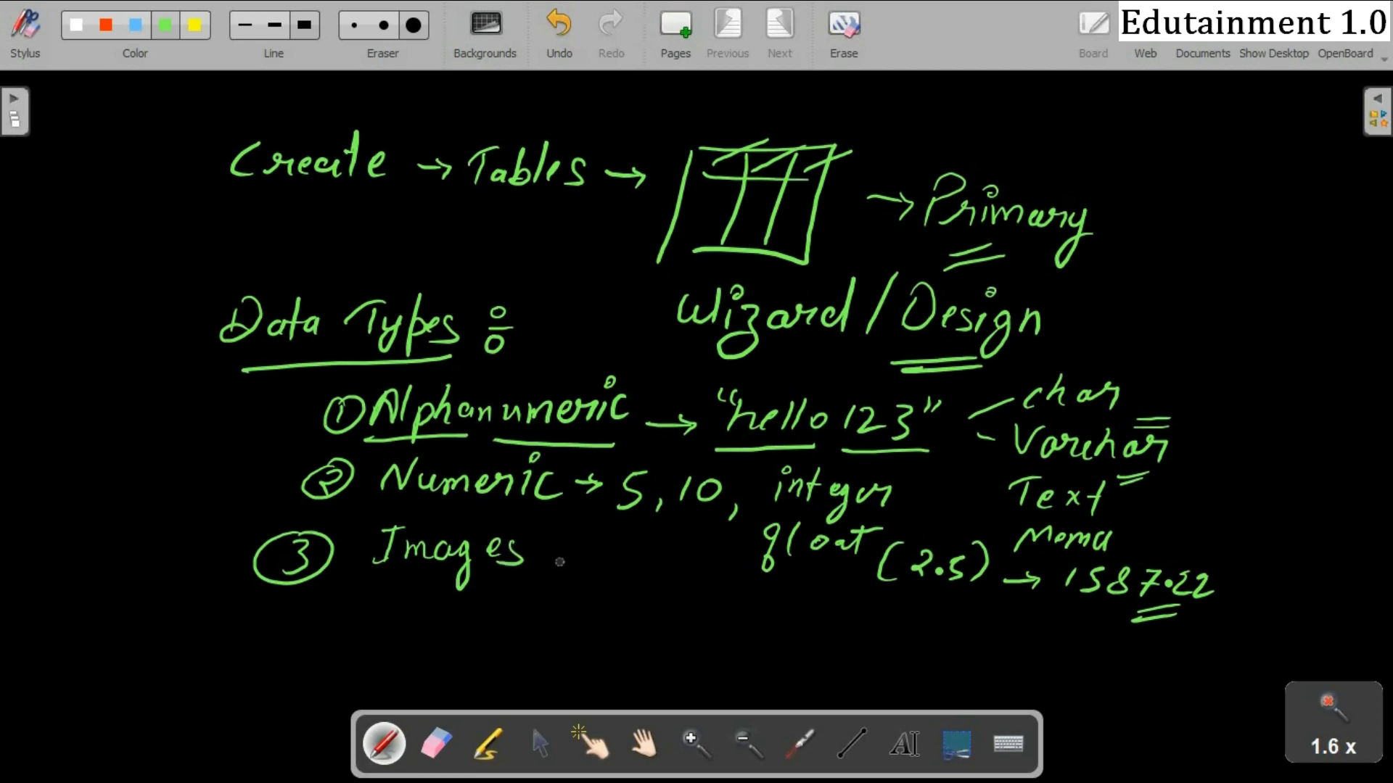
- Handwrite "Date/Time" with a circled 4 as the fourth data type
mouse_move(376, 596)
left_mouse_down()
mouse_move(382, 623)
mouse_move(366, 592)
left_mouse_up()
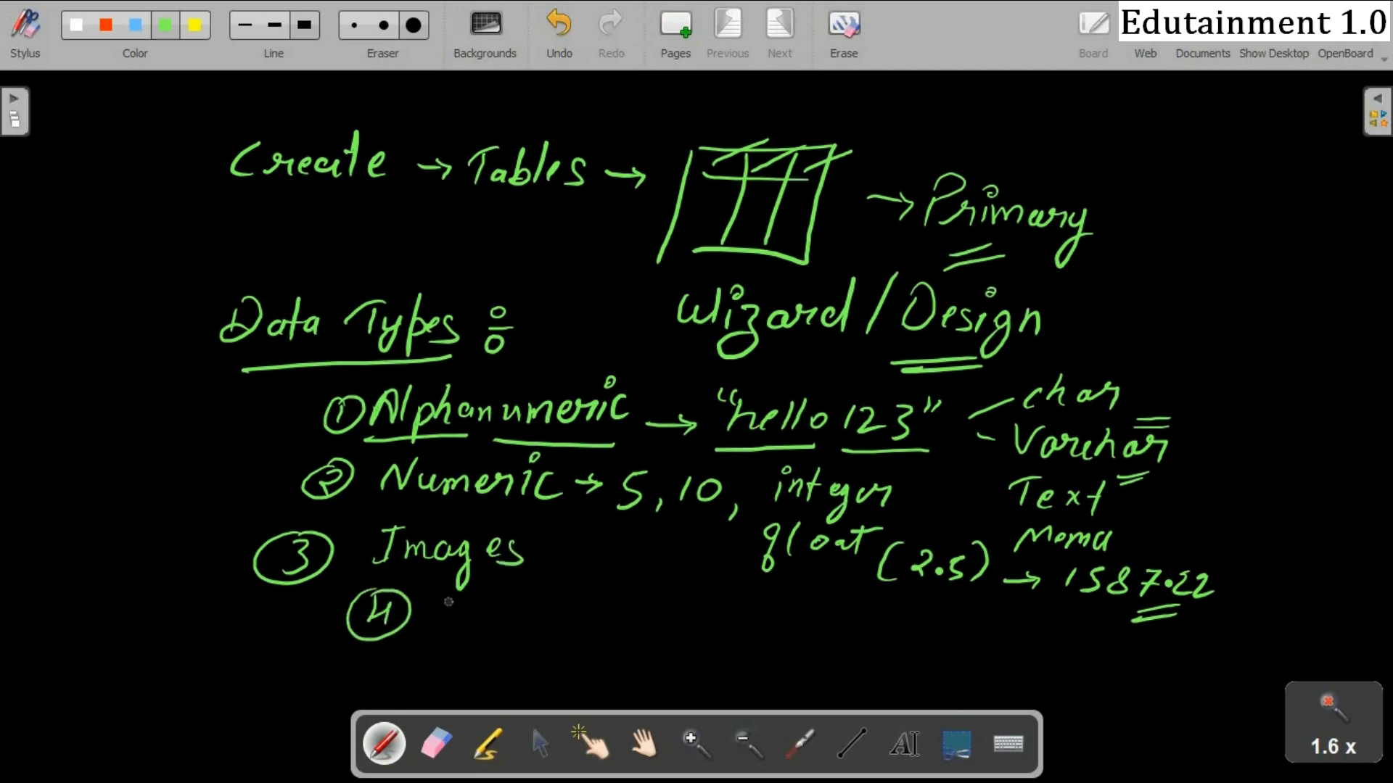
mouse_move(456, 594)
left_mouse_down()
mouse_move(447, 623)
mouse_move(494, 622)
left_mouse_up()
mouse_move(502, 589)
left_mouse_down()
mouse_move(500, 623)
mouse_move(510, 601)
left_mouse_up()
mouse_move(516, 611)
left_mouse_down()
mouse_move(534, 621)
mouse_move(542, 599)
mouse_move(535, 631)
left_mouse_up()
mouse_move(558, 598)
left_mouse_down()
mouse_move(586, 589)
mouse_move(567, 630)
left_mouse_up()
mouse_move(589, 610)
left_mouse_down()
mouse_move(588, 626)
mouse_move(648, 621)
left_mouse_up()
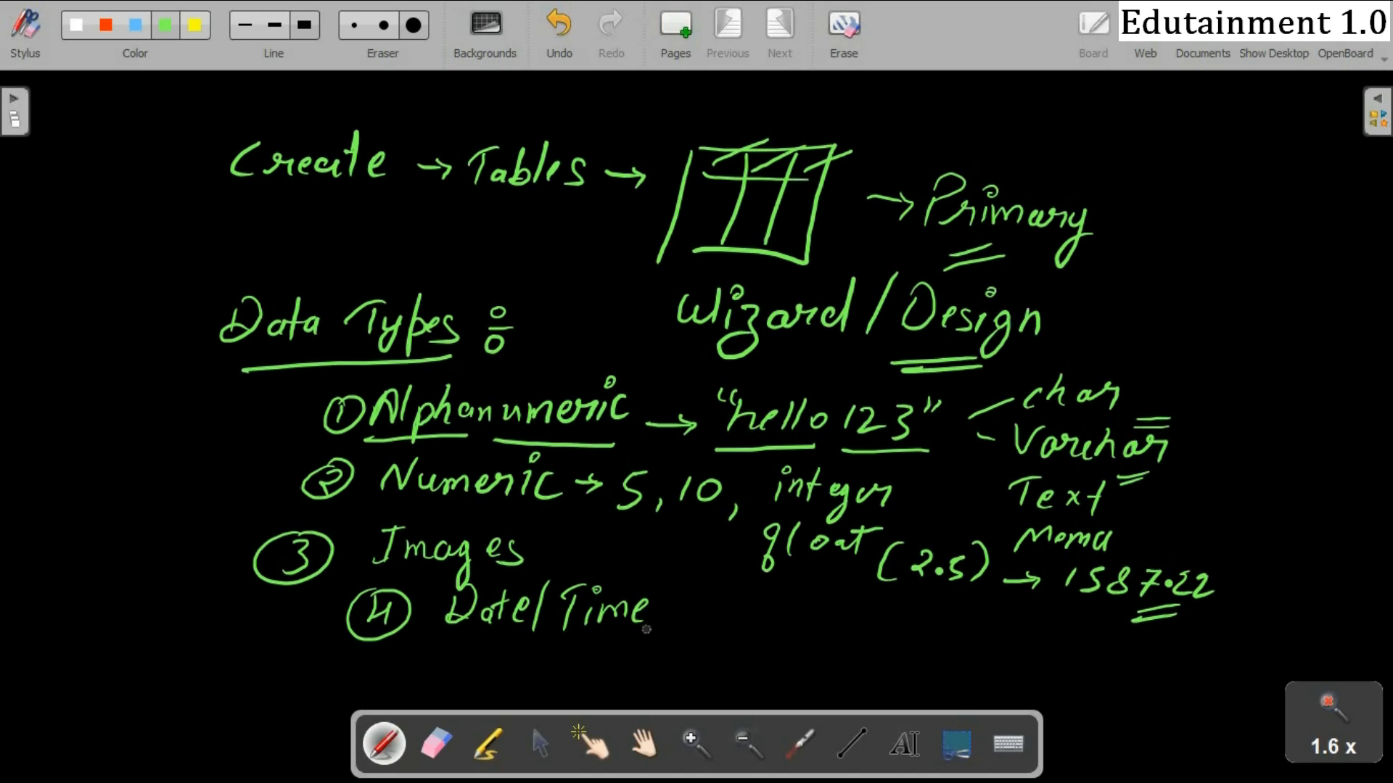
- Mark Date/Time with slashes and handwrite circled item 5 as "other →" with an underline
mouse_move(704, 589)
left_mouse_down()
mouse_move(639, 634)
mouse_move(713, 586)
mouse_move(748, 633)
mouse_move(779, 599)
mouse_move(882, 631)
mouse_move(982, 627)
left_mouse_up()
left_click_drag(970, 618, 972, 640)
left_click_drag(863, 675, 934, 662)
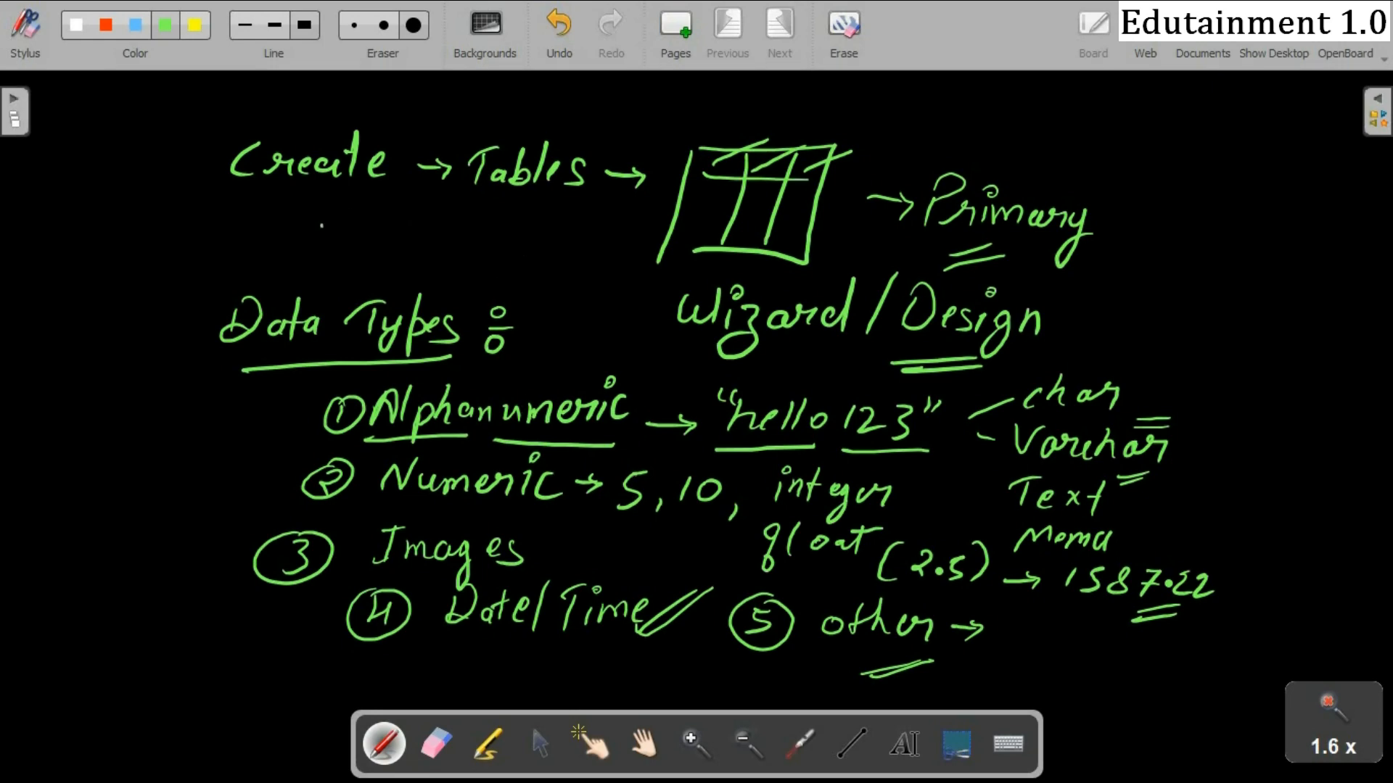
- Emphasize "Create", "Tables", "Wizard" and "Design" with underline strokes and circle the "Data Types" heading
left_click_drag(322, 226, 371, 196)
left_click_drag(312, 248, 392, 208)
left_click_drag(483, 219, 538, 210)
left_click_drag(483, 229, 540, 218)
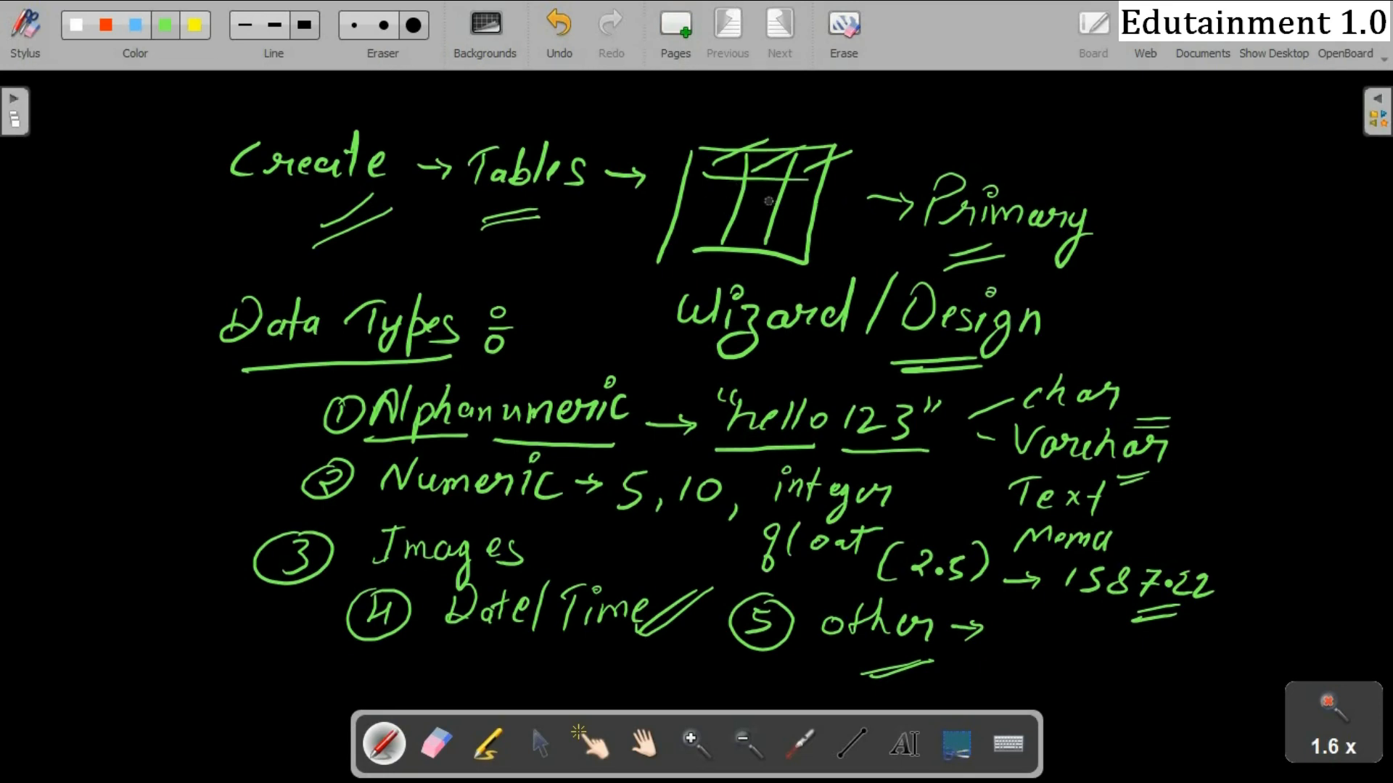
mouse_move(660, 364)
left_mouse_down()
mouse_move(718, 344)
mouse_move(735, 353)
left_mouse_up()
left_click_drag(865, 363, 919, 344)
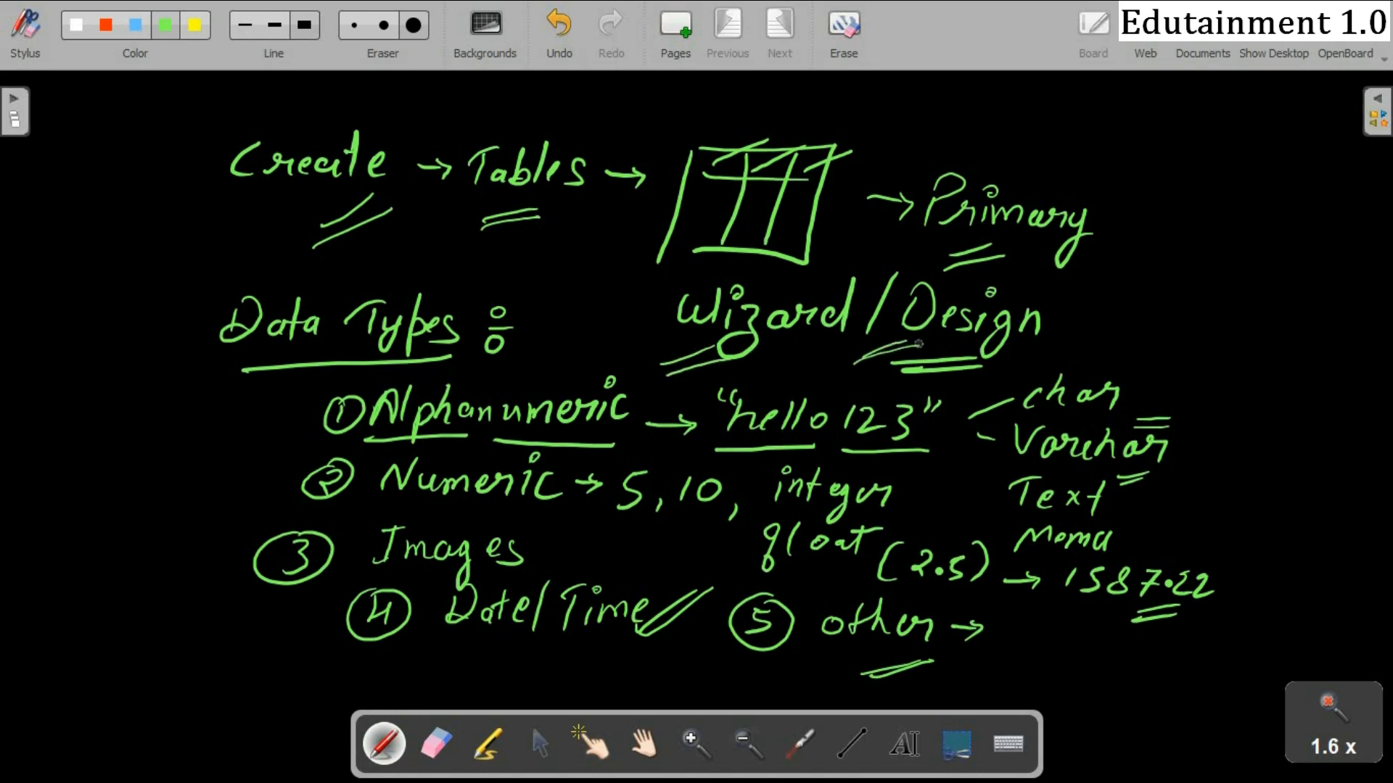
mouse_move(386, 286)
left_mouse_down()
mouse_move(352, 276)
mouse_move(485, 341)
left_mouse_up()
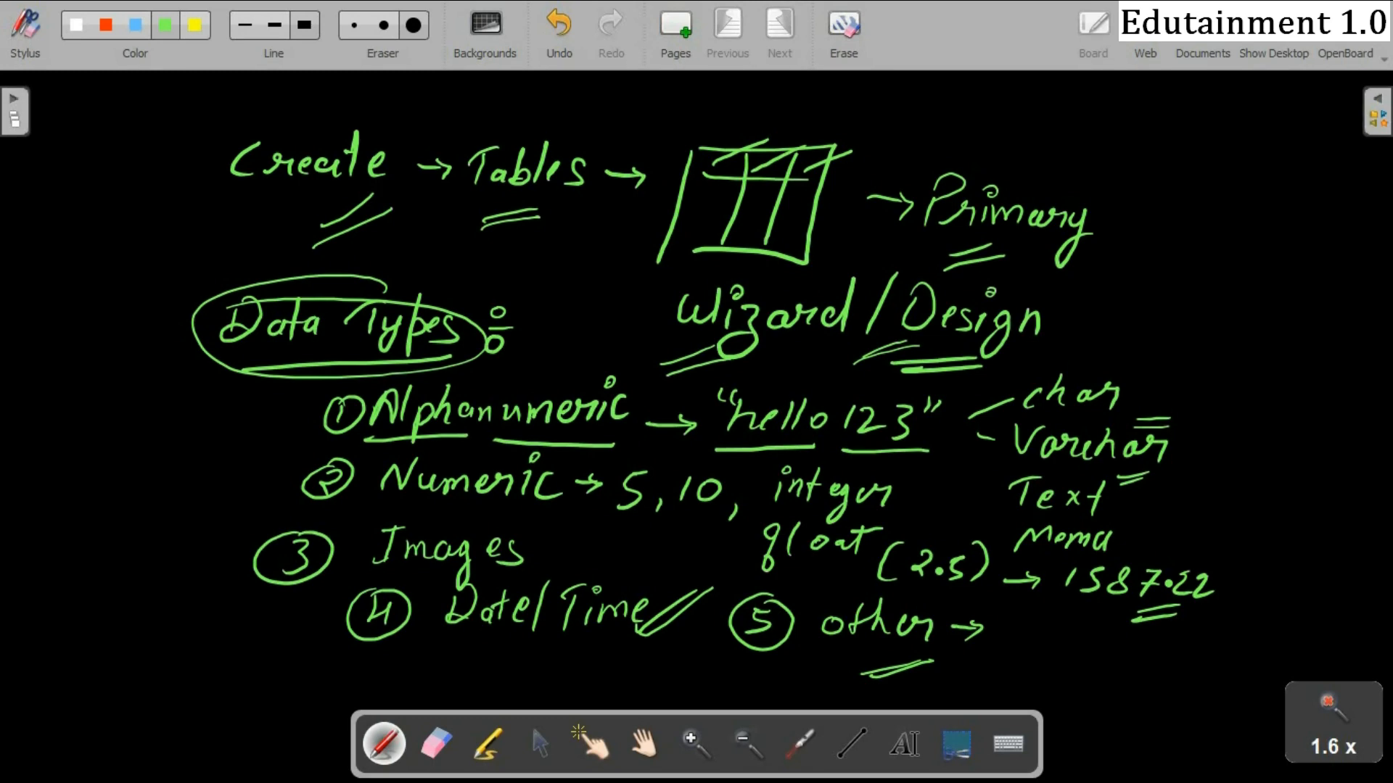
- Switch from the whiteboard to the desktop and launch LibreOffice Base through a search for "libre"
left_click(1266, 42)
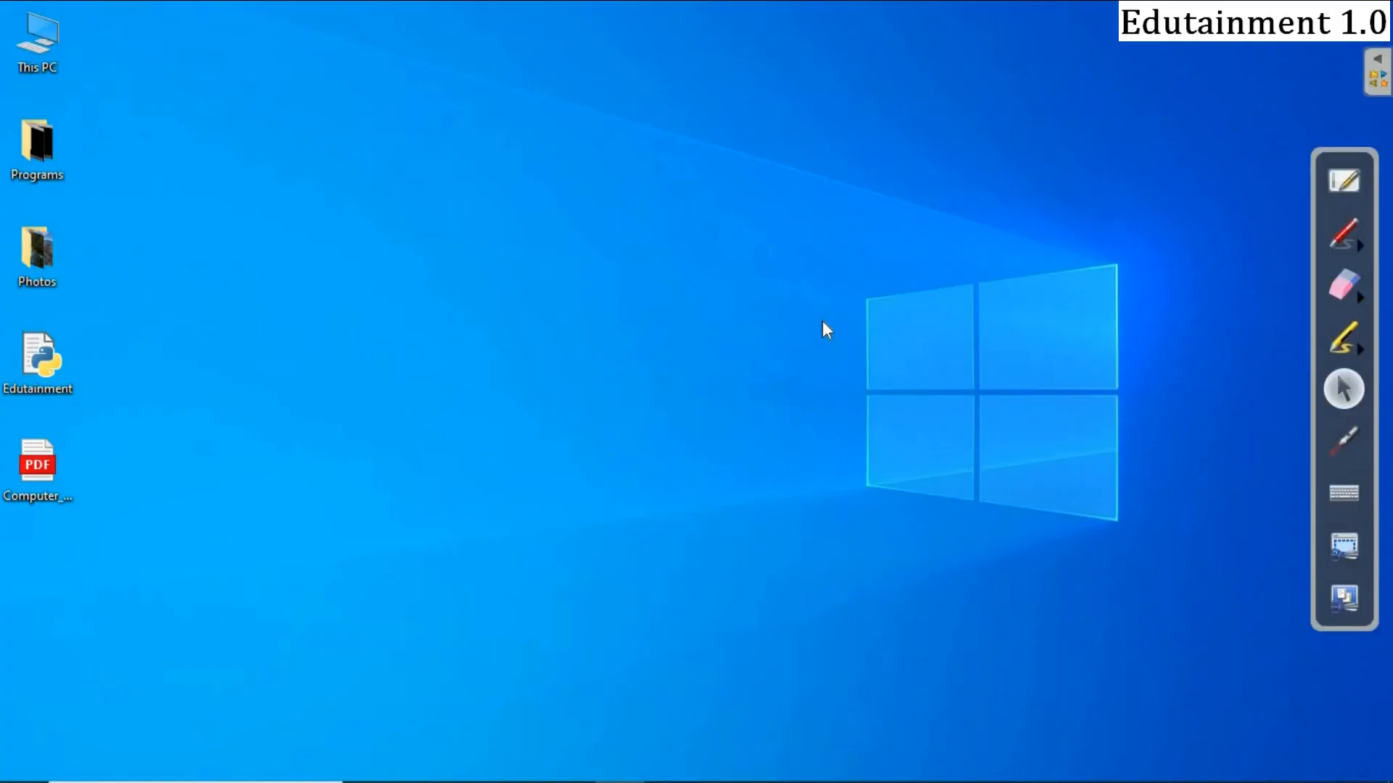
key("super")
type("l")
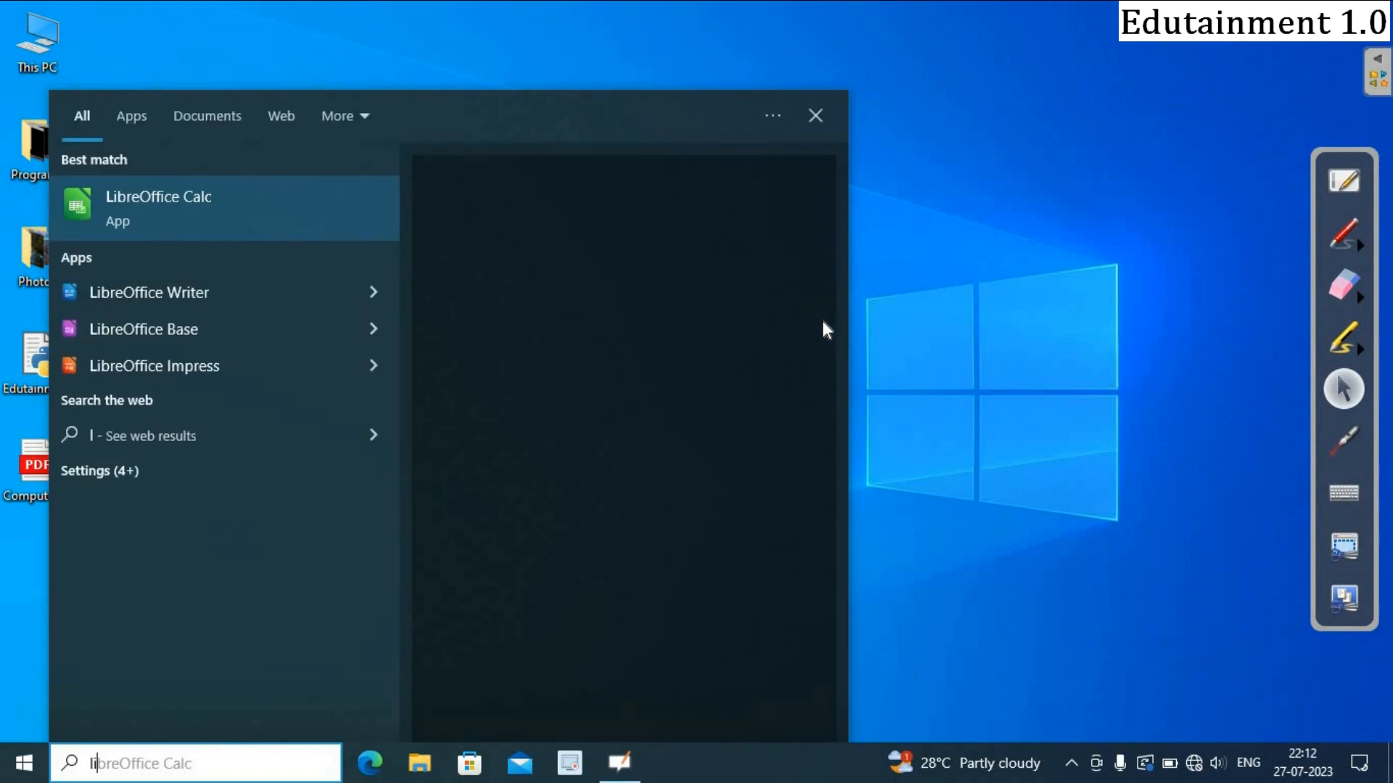
type("ibre")
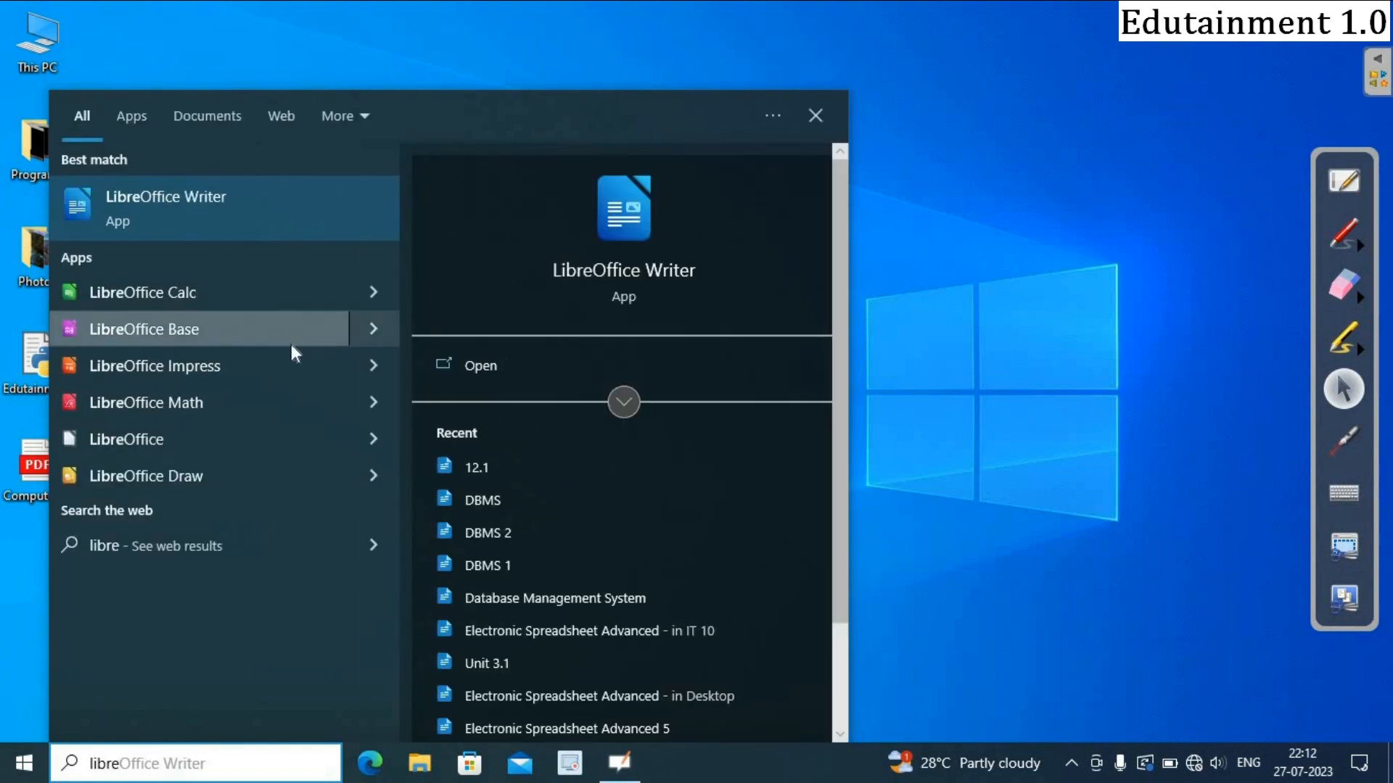
left_click(240, 333)
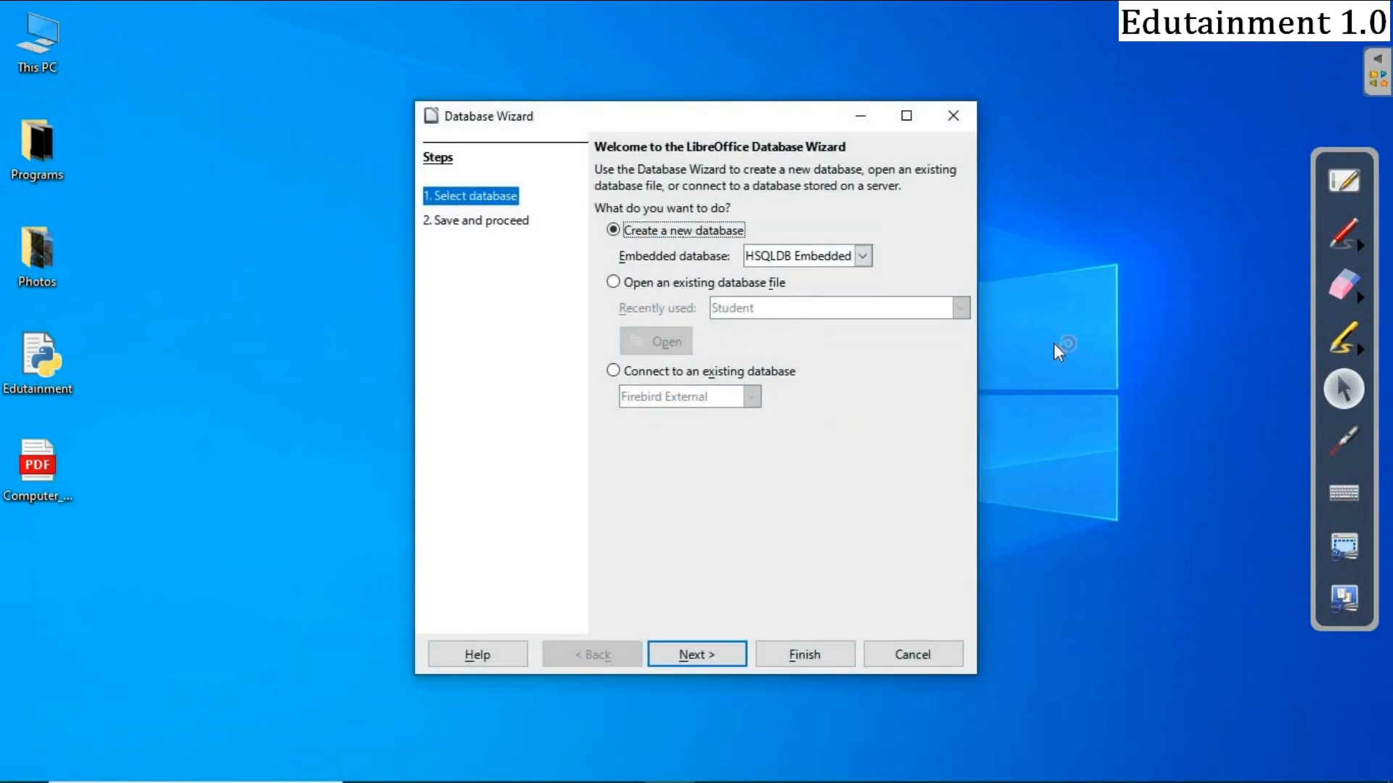
- Annotate the Database Wizard in pen: mark both steps, circle the window title and underline the "Create a new database" option
left_click(1347, 236)
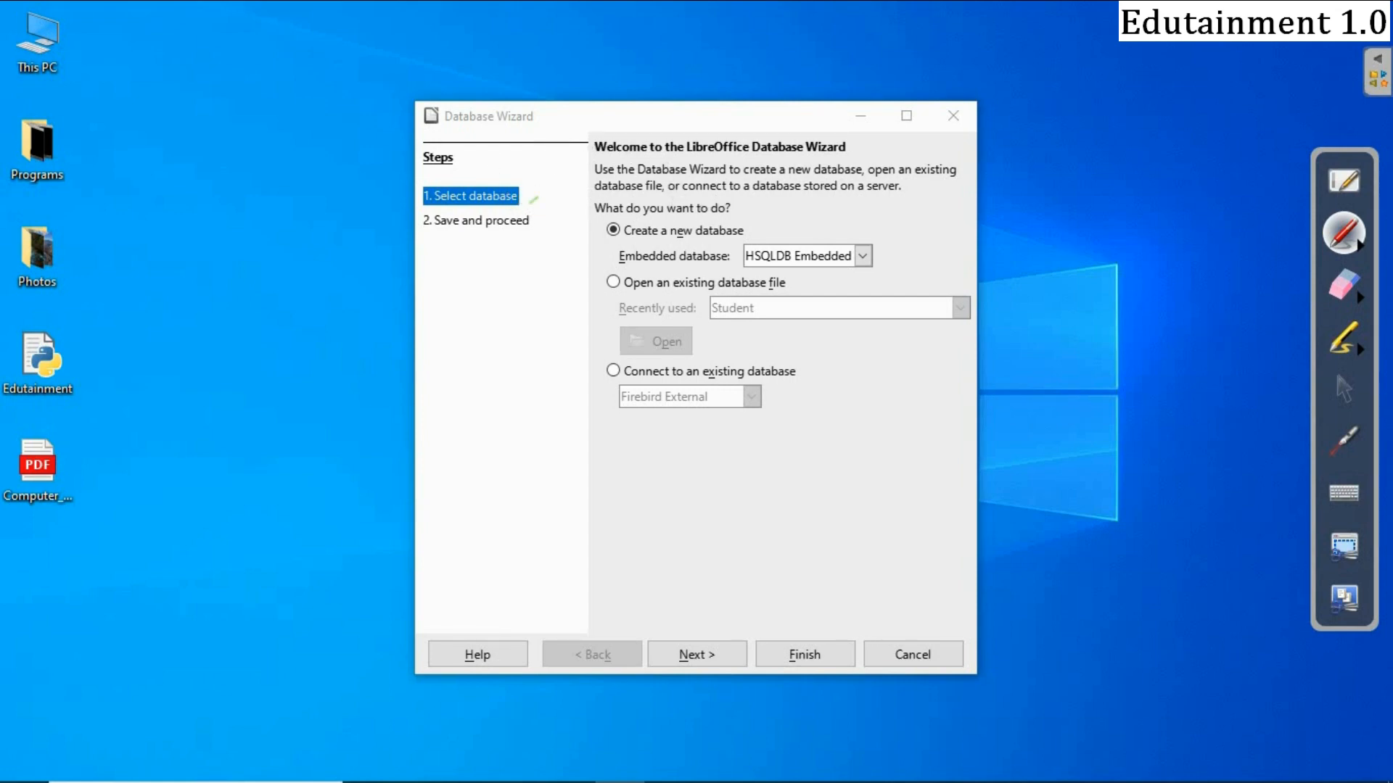
left_click_drag(533, 202, 572, 186)
left_click_drag(540, 215, 588, 194)
left_click_drag(508, 237, 575, 223)
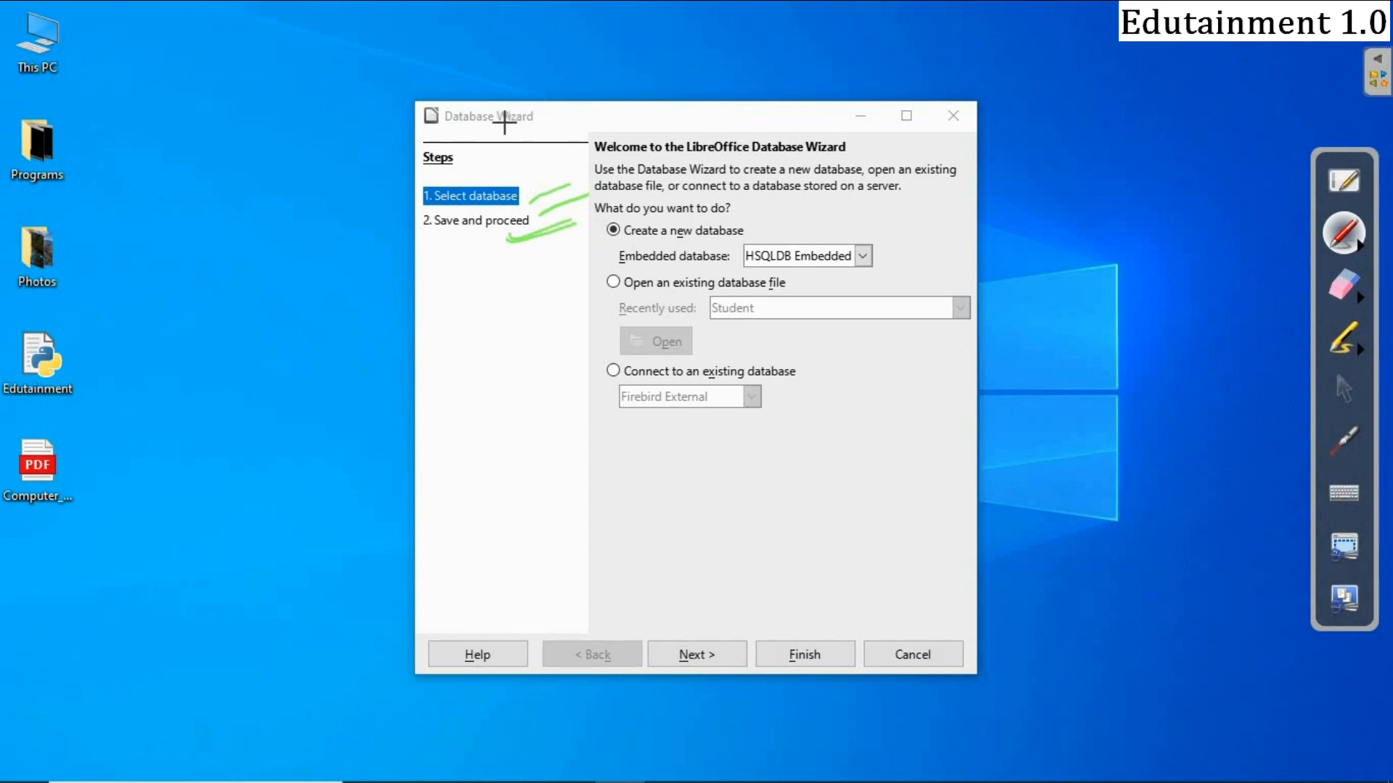
left_click_drag(516, 85, 518, 90)
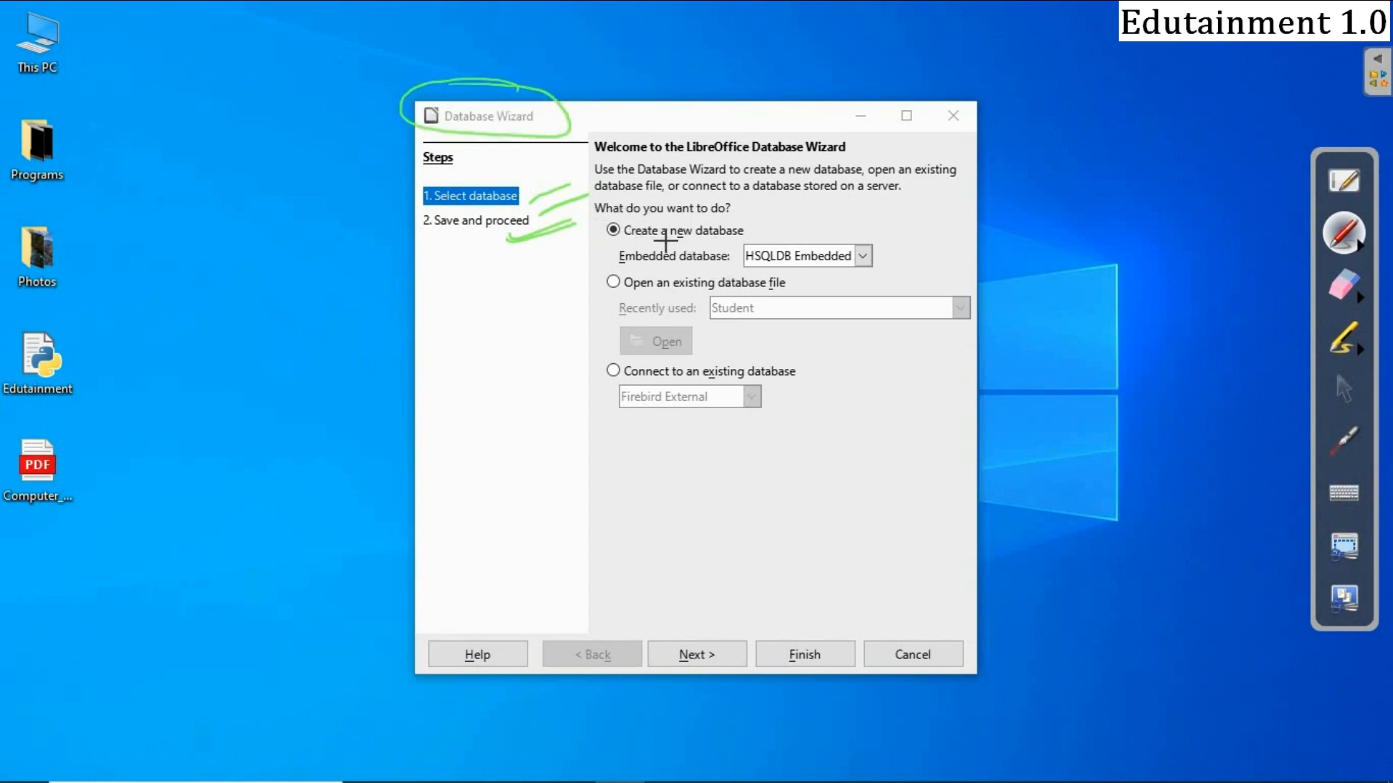
left_click_drag(666, 241, 719, 249)
left_click_drag(681, 257, 733, 254)
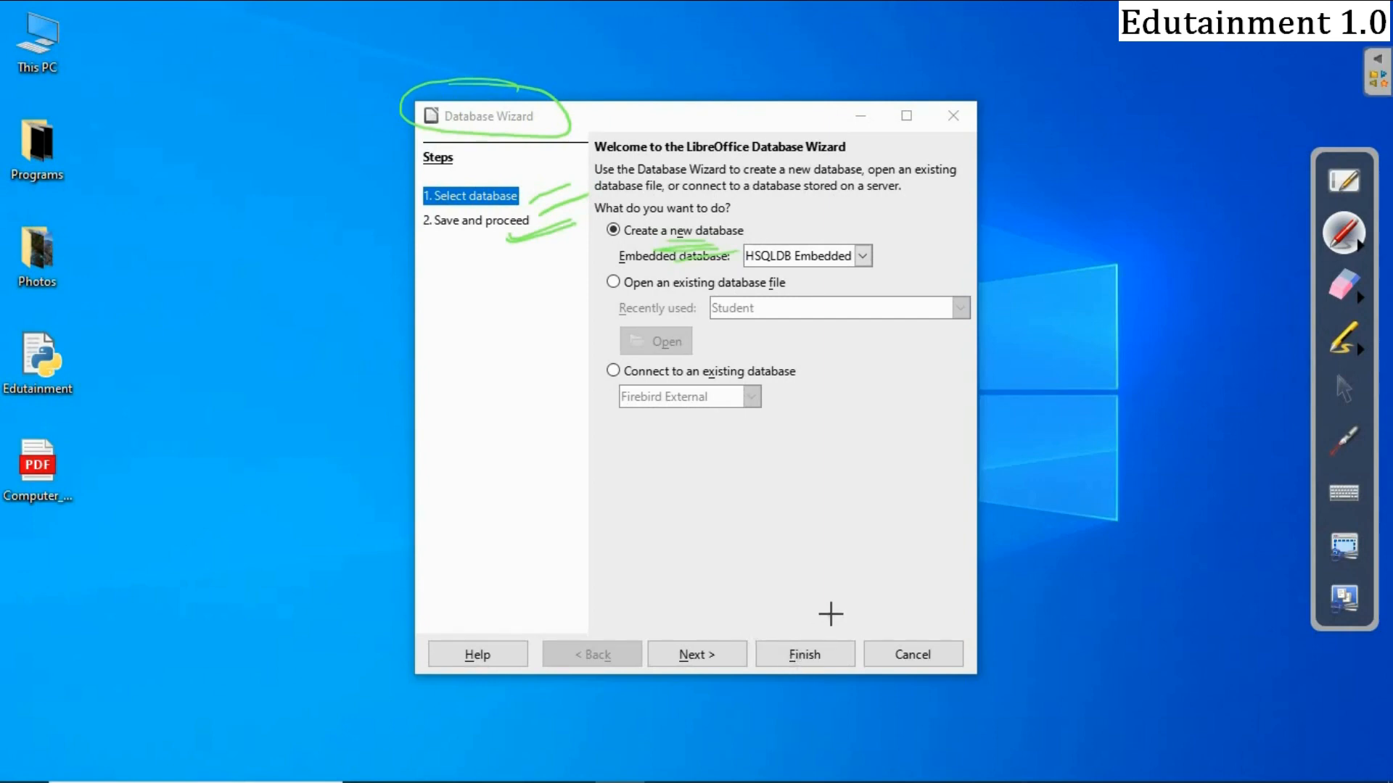
left_click(1349, 393)
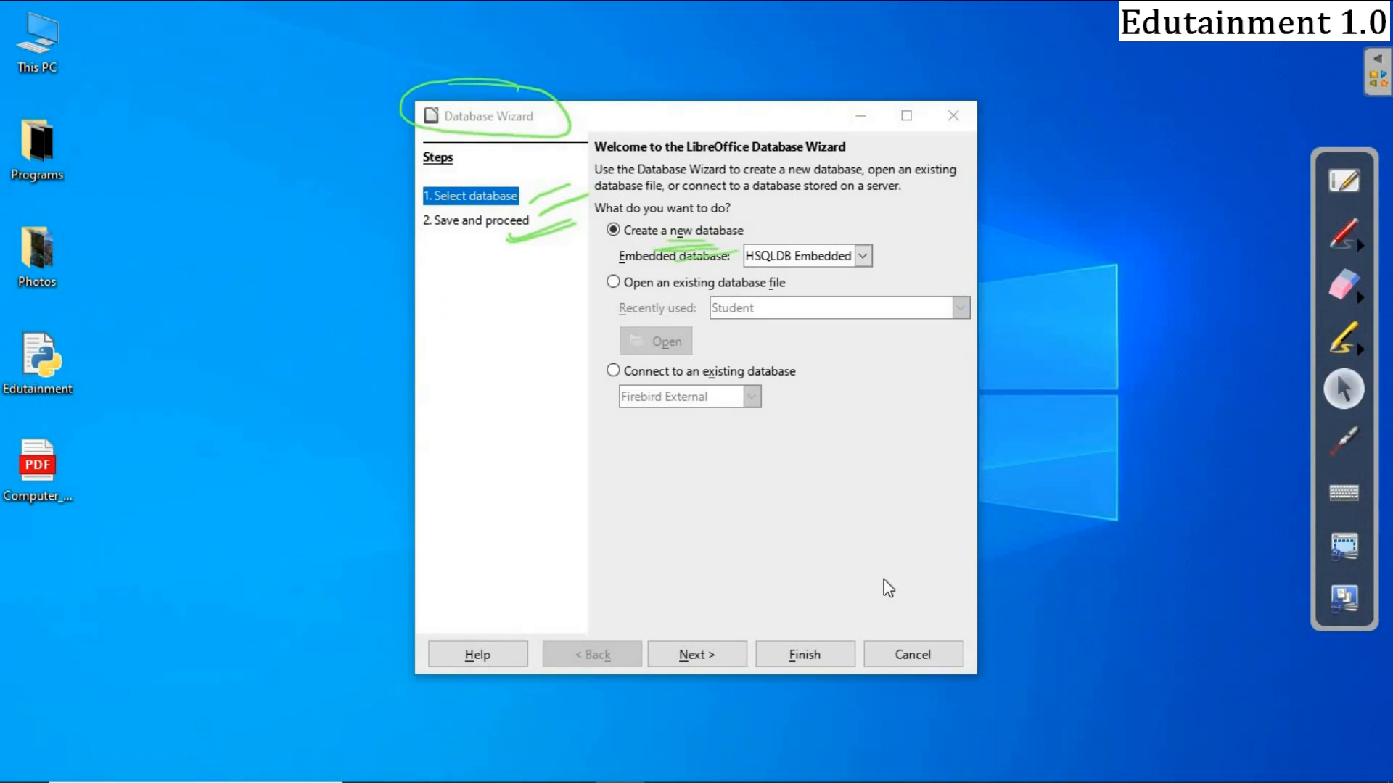
- Finish the Database Wizard with registration and opening for editing enabled, saving the database on the Desktop as school
left_click(711, 660)
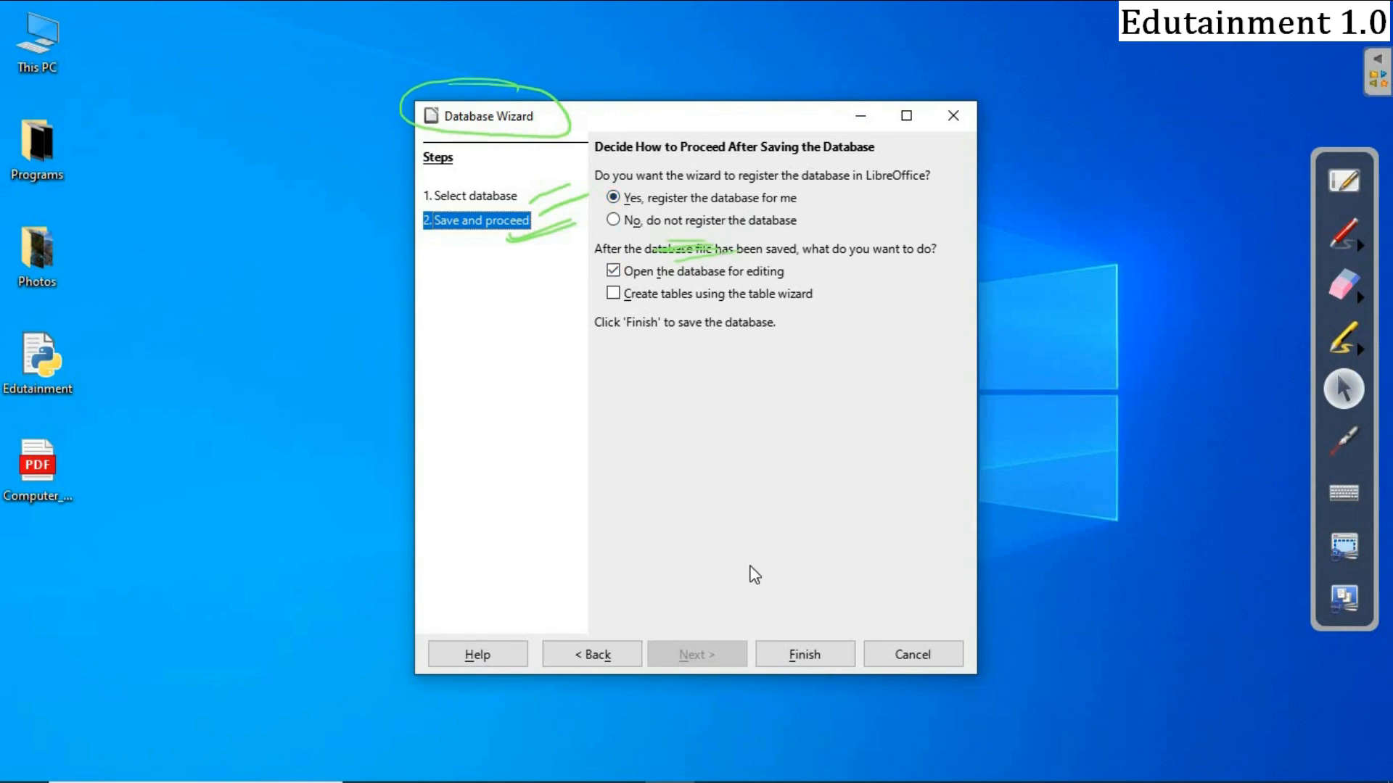
left_click(798, 656)
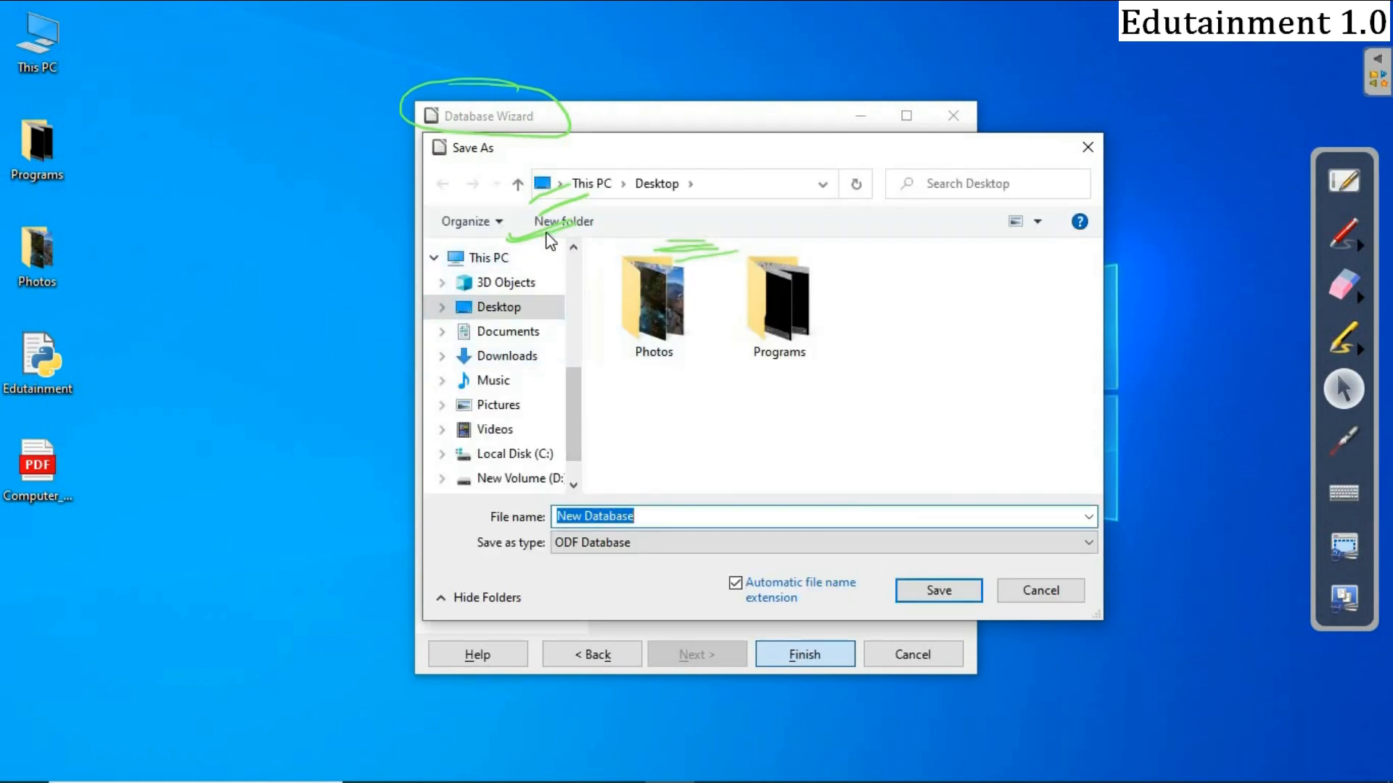
scroll(576, 425, "up", 1)
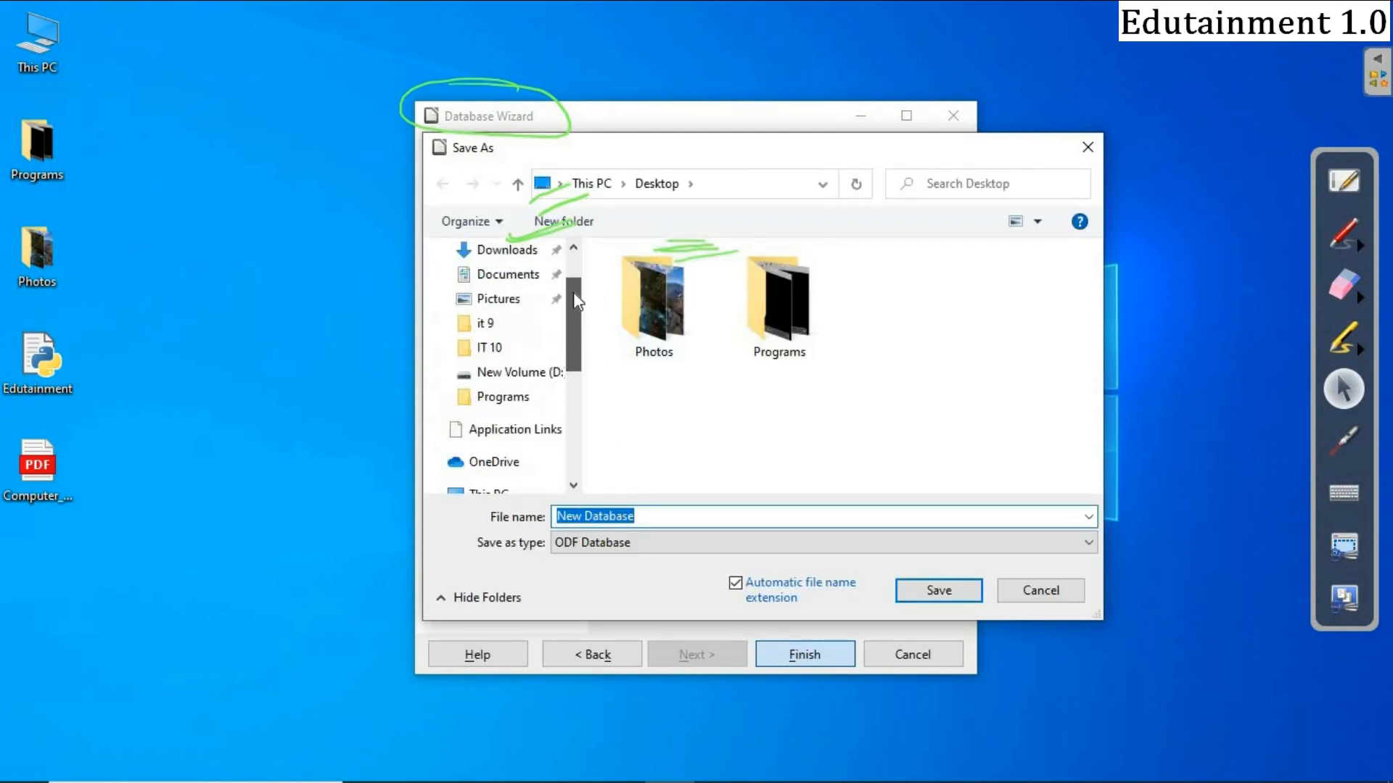
scroll(577, 425, "down", 2)
scroll(576, 425, "down", 1)
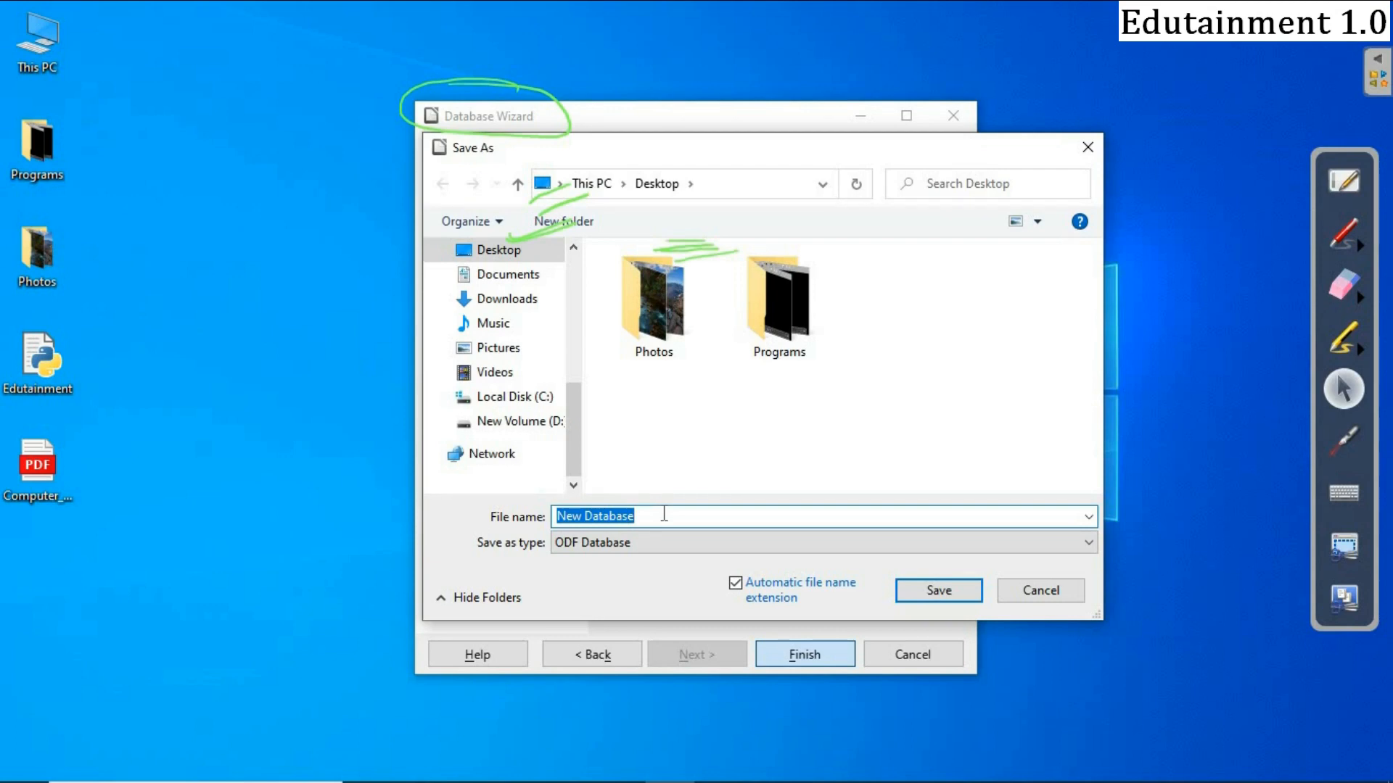
type("school")
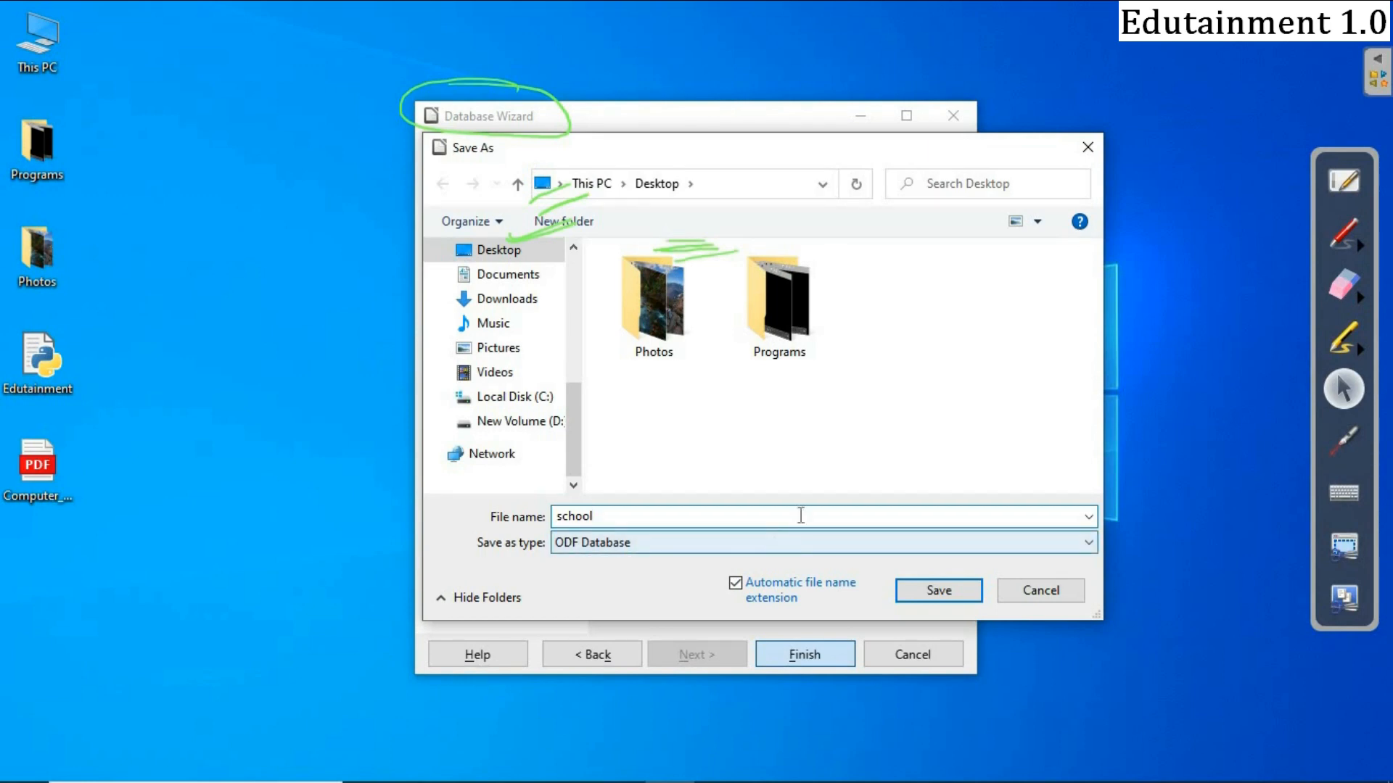
left_click(936, 595)
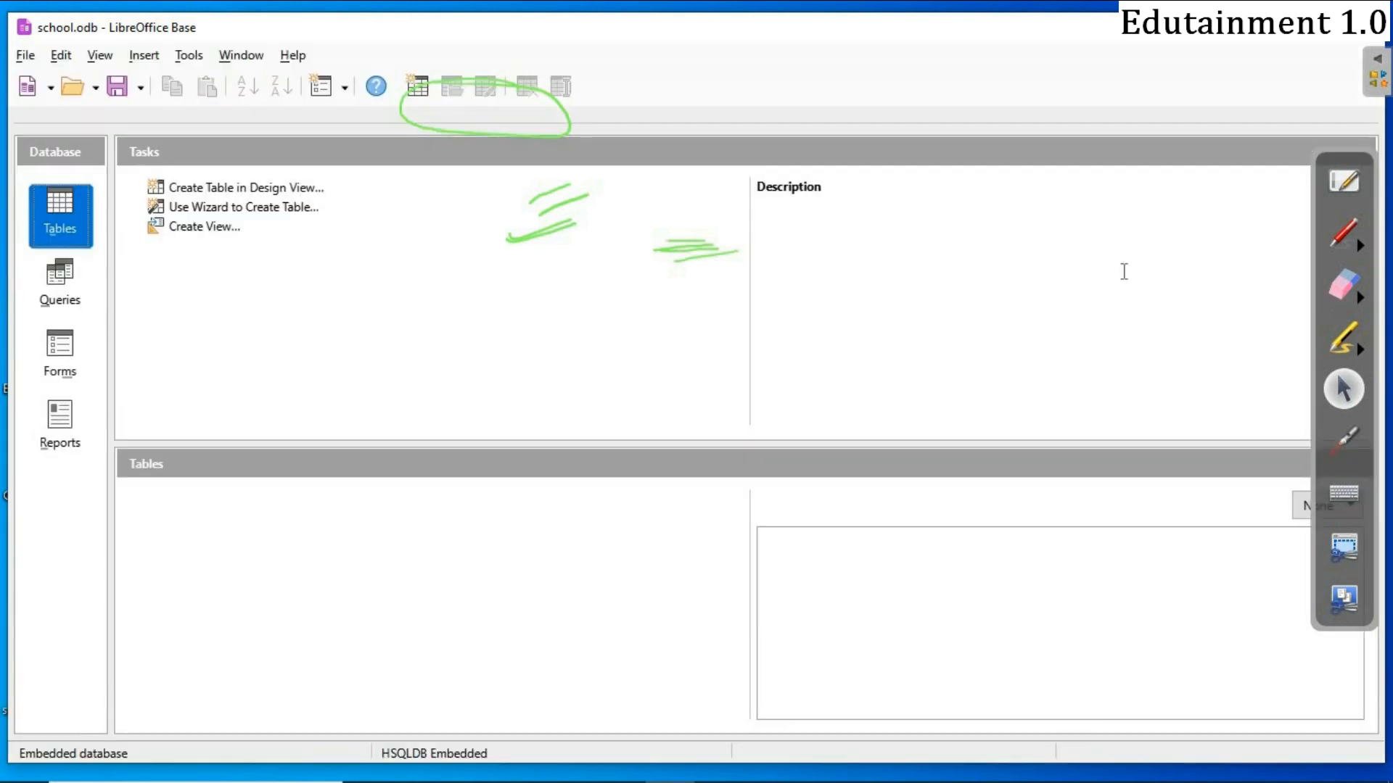
- Erase the leftover pen annotations and maximize the school.odb database window
left_click(1345, 302)
mouse_move(484, 126)
left_mouse_down()
mouse_move(591, 109)
mouse_move(724, 211)
mouse_move(905, 232)
left_mouse_up()
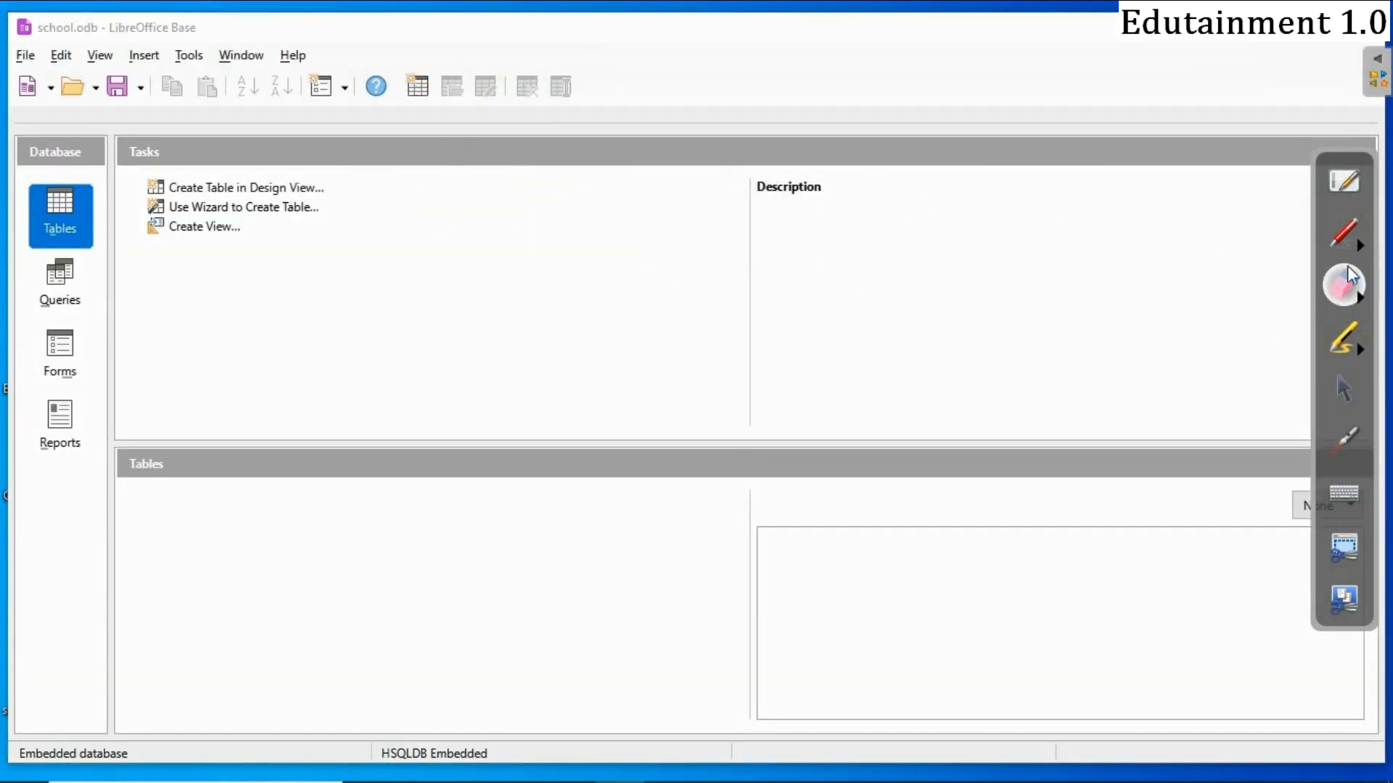
left_click(1355, 393)
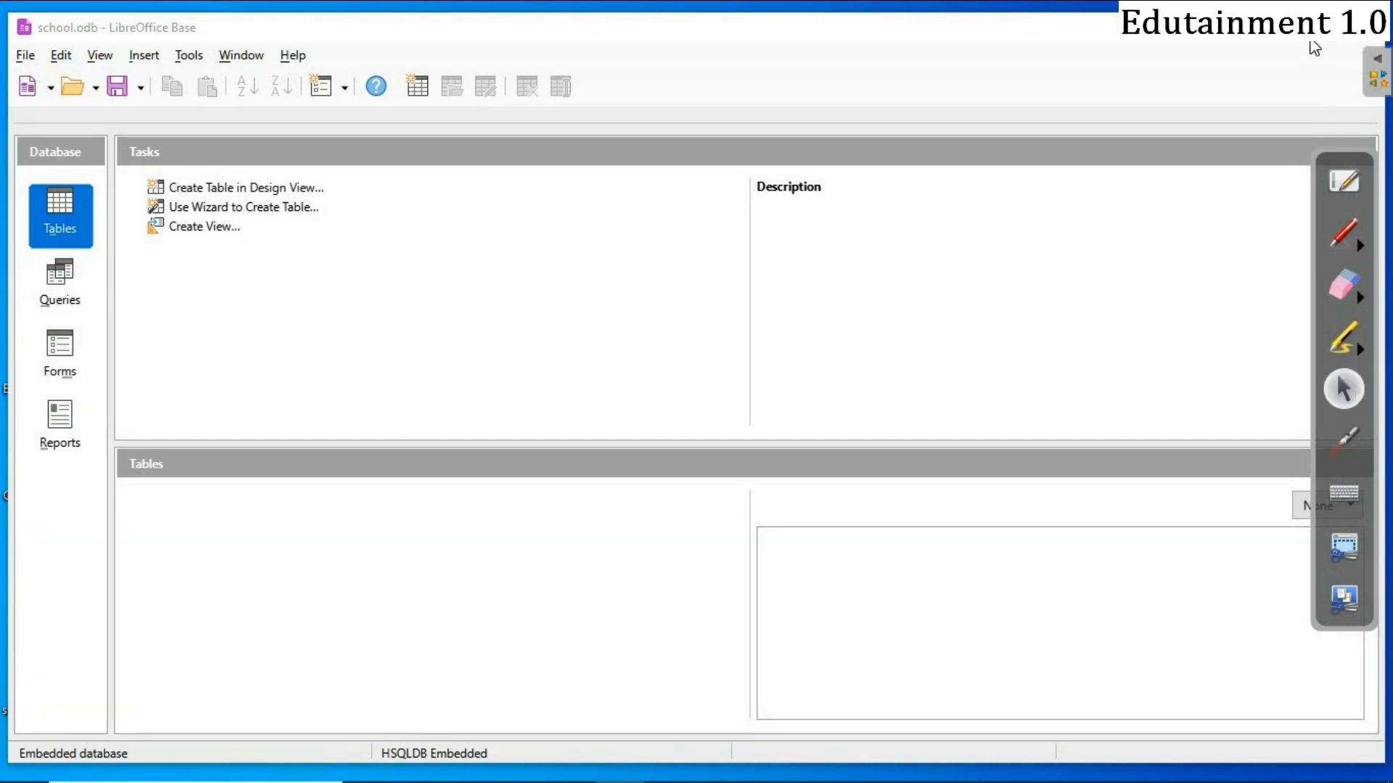
left_click(1313, 29)
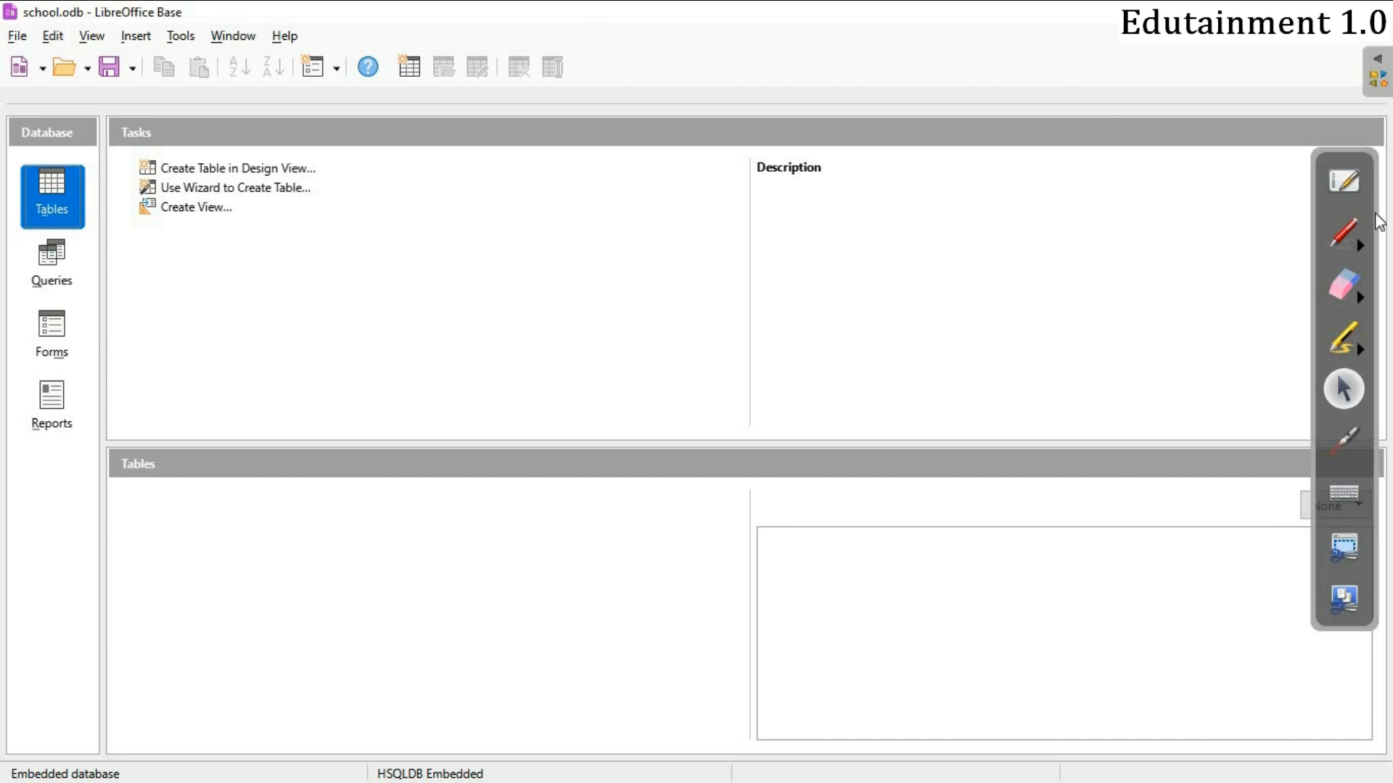
- Annotate in pen: tick the table creation tasks, circle the Tables heading, write an underlined "Data", and mark Queries, Forms and Reports
left_click(1349, 233)
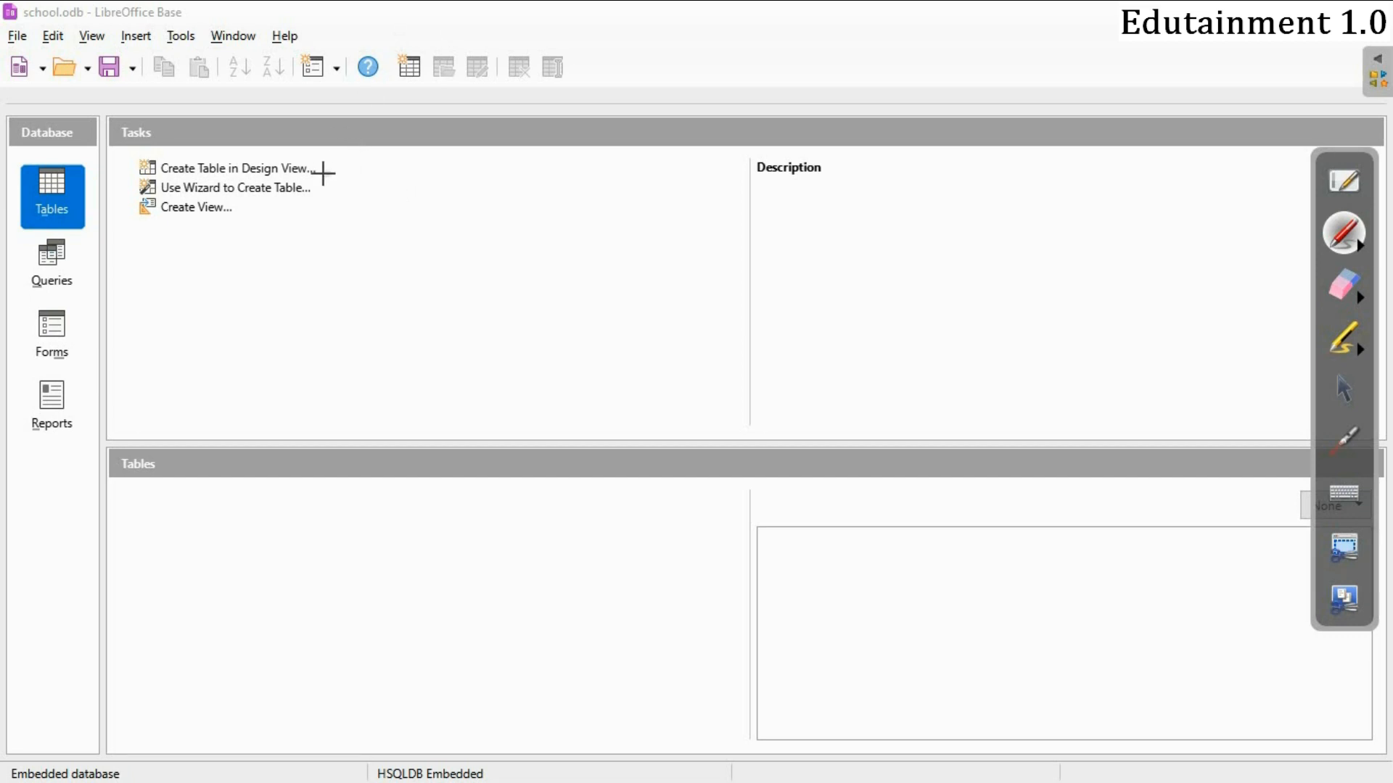
left_click_drag(324, 169, 395, 151)
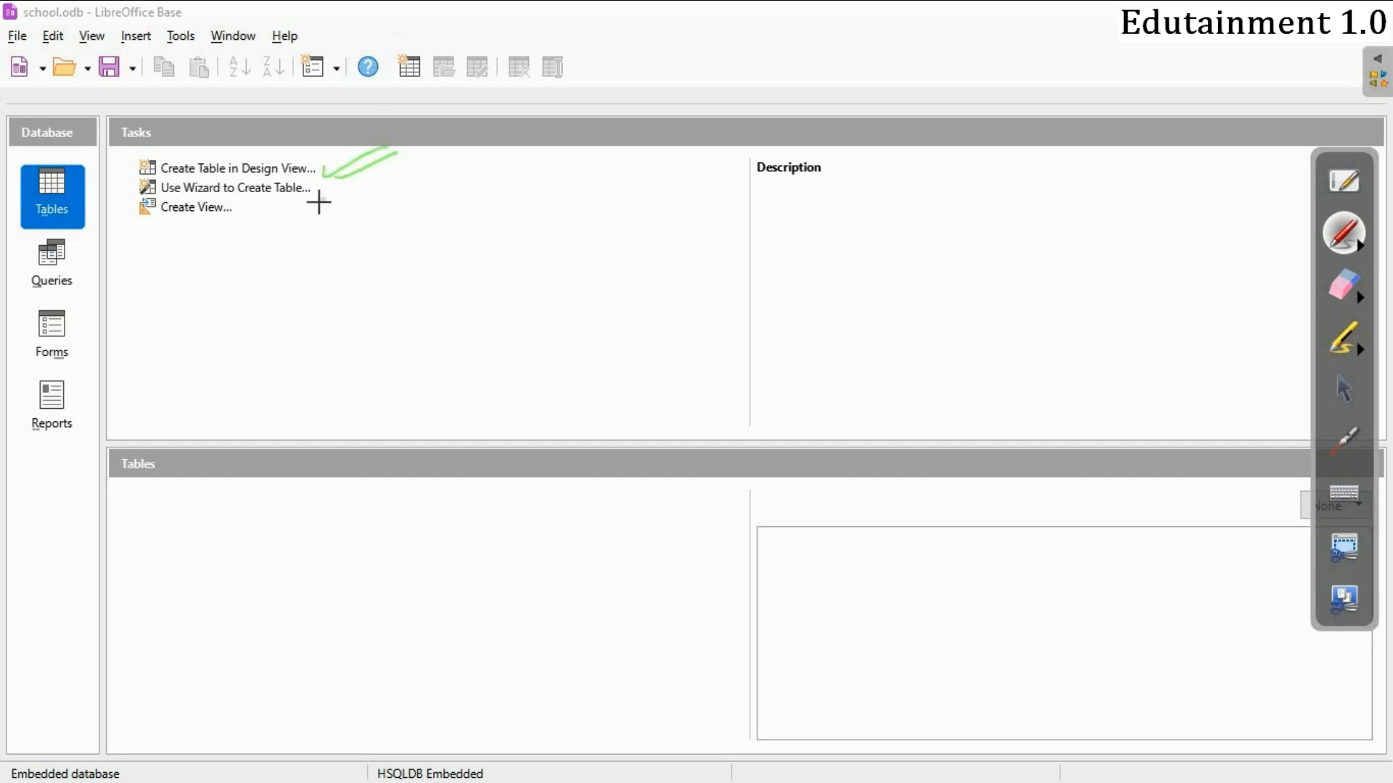
left_click_drag(304, 204, 352, 182)
left_click_drag(164, 434, 166, 462)
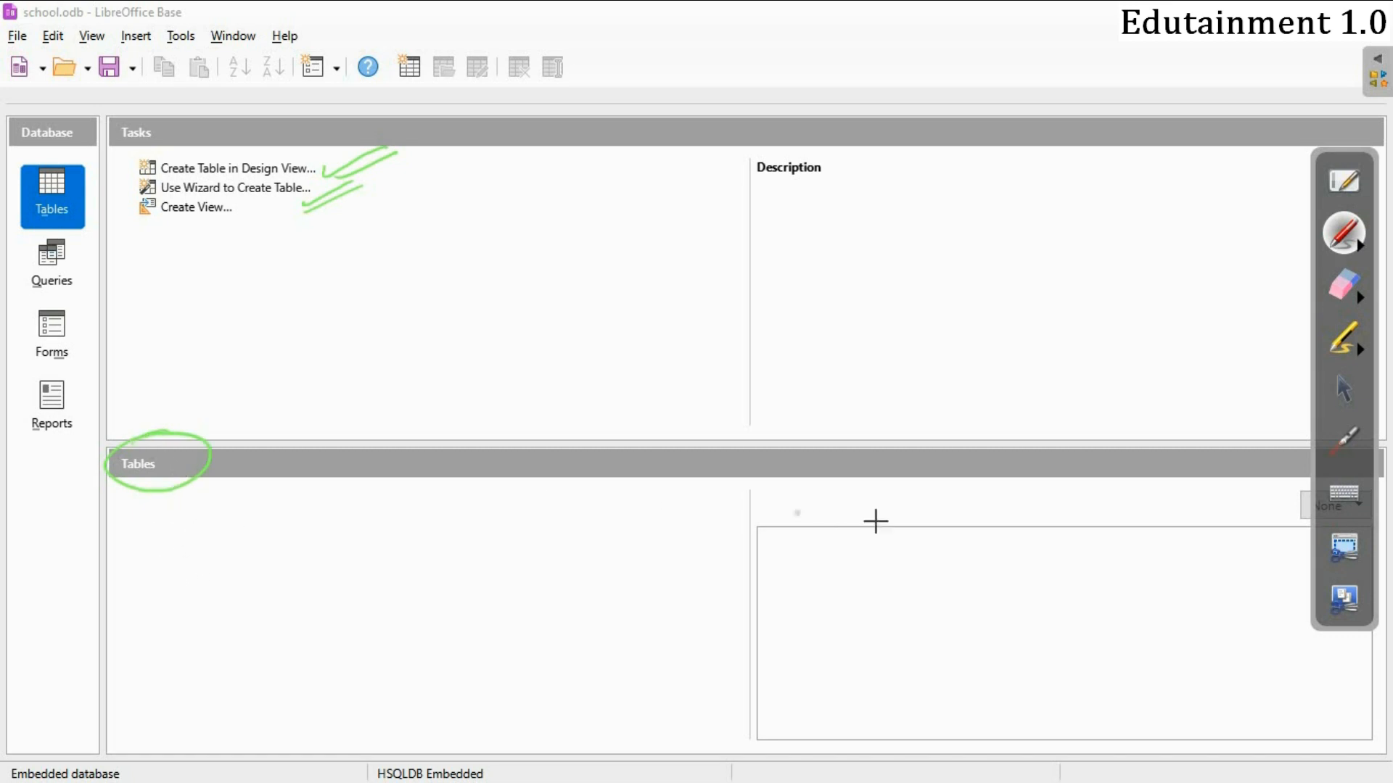
mouse_move(816, 569)
left_mouse_down()
mouse_move(856, 535)
mouse_move(879, 564)
mouse_move(916, 544)
mouse_move(939, 568)
mouse_move(867, 592)
mouse_move(952, 572)
left_mouse_up()
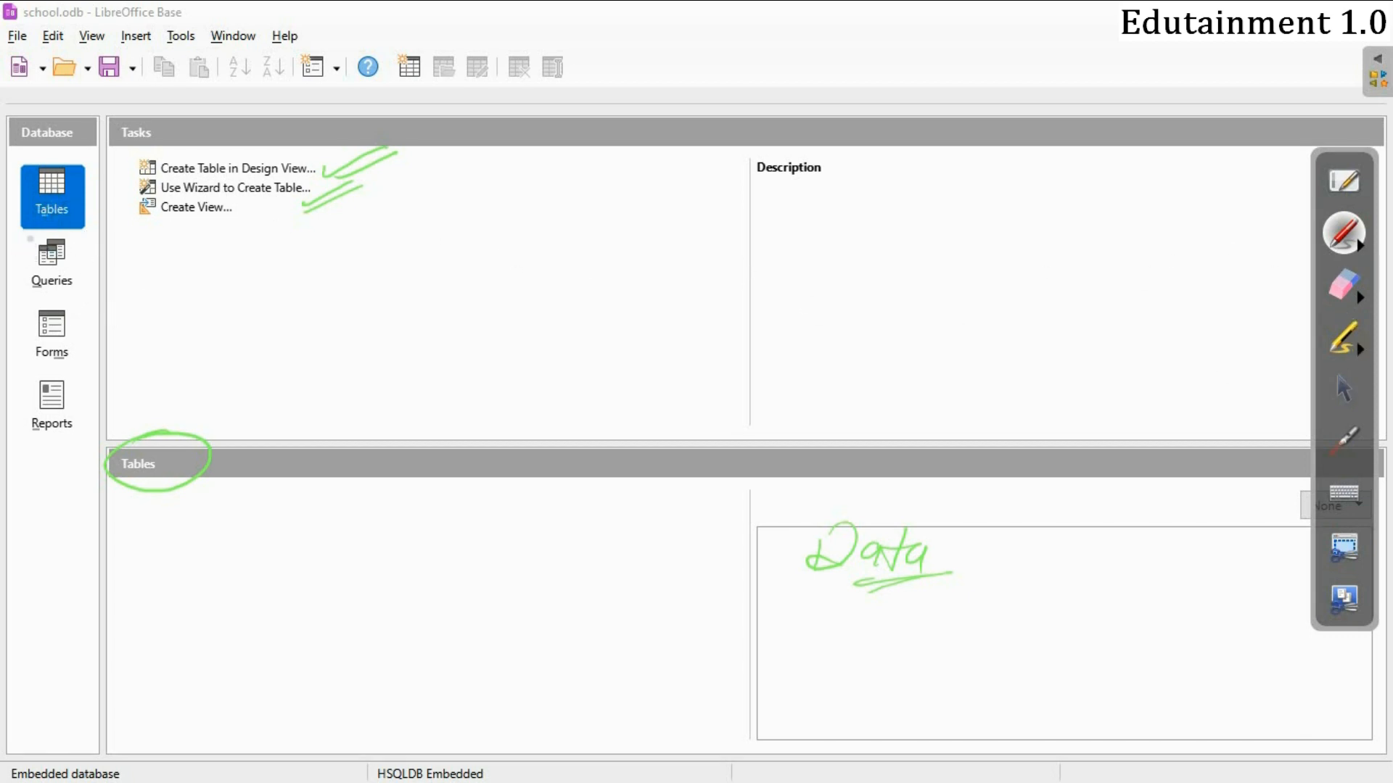
mouse_move(30, 238)
left_mouse_down()
mouse_move(18, 267)
mouse_move(45, 292)
mouse_move(10, 421)
mouse_move(18, 452)
left_mouse_up()
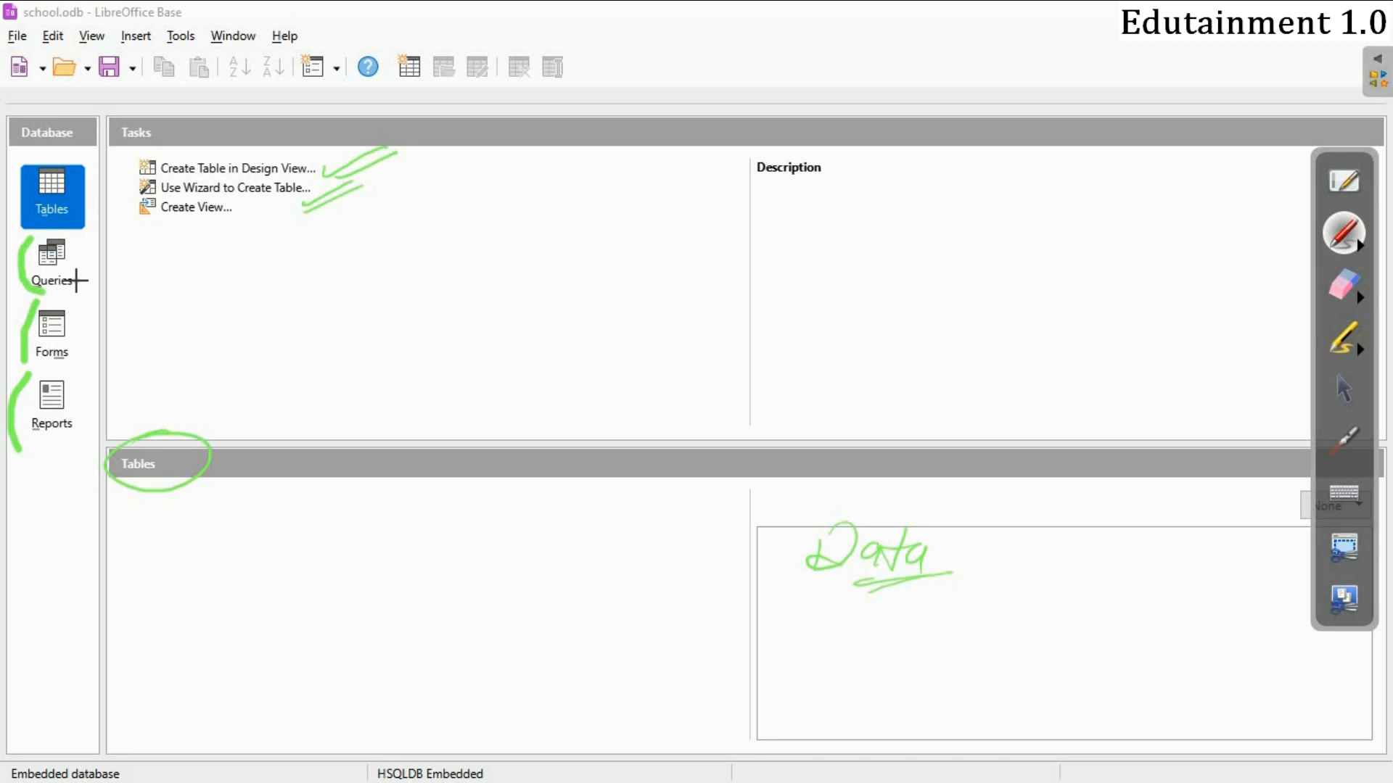
- Erase all pen annotations from the database window and return to the normal pointer
left_click(1343, 286)
mouse_move(1016, 549)
left_mouse_down()
mouse_move(955, 591)
mouse_move(783, 525)
mouse_move(355, 138)
mouse_move(304, 225)
mouse_move(21, 406)
mouse_move(261, 457)
mouse_move(1036, 183)
left_mouse_up()
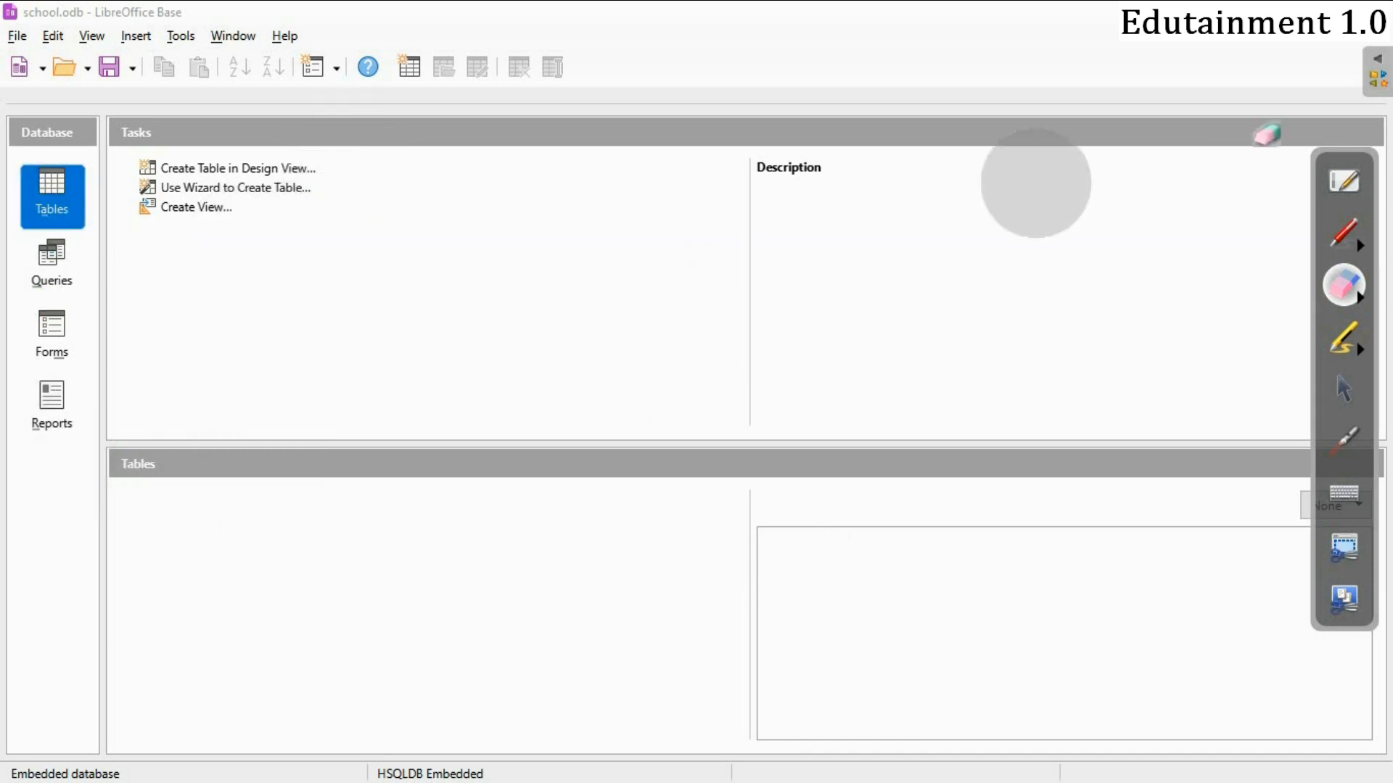
left_click(1343, 389)
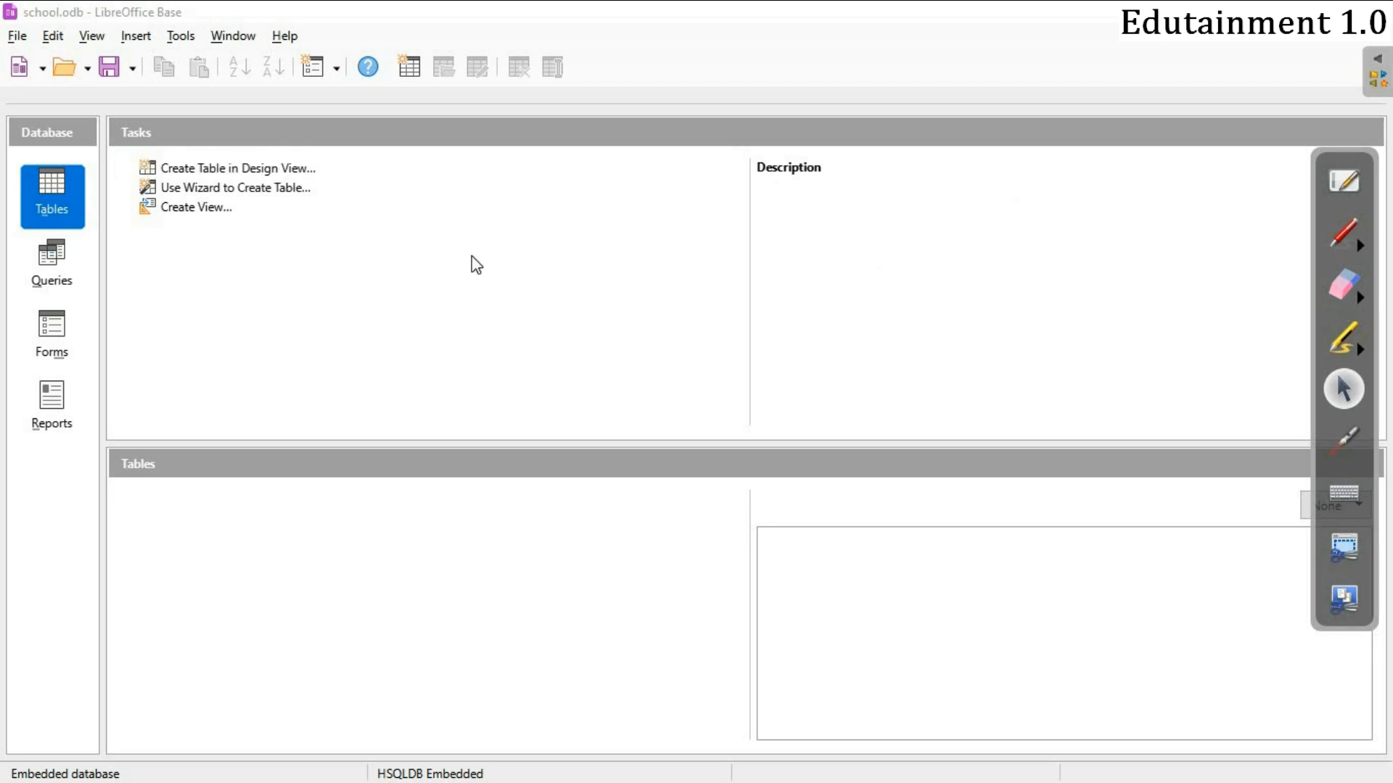
- Start a new table in Design View and define its first field as Std_id with type Integer [ INTEGER ]
left_click(267, 174)
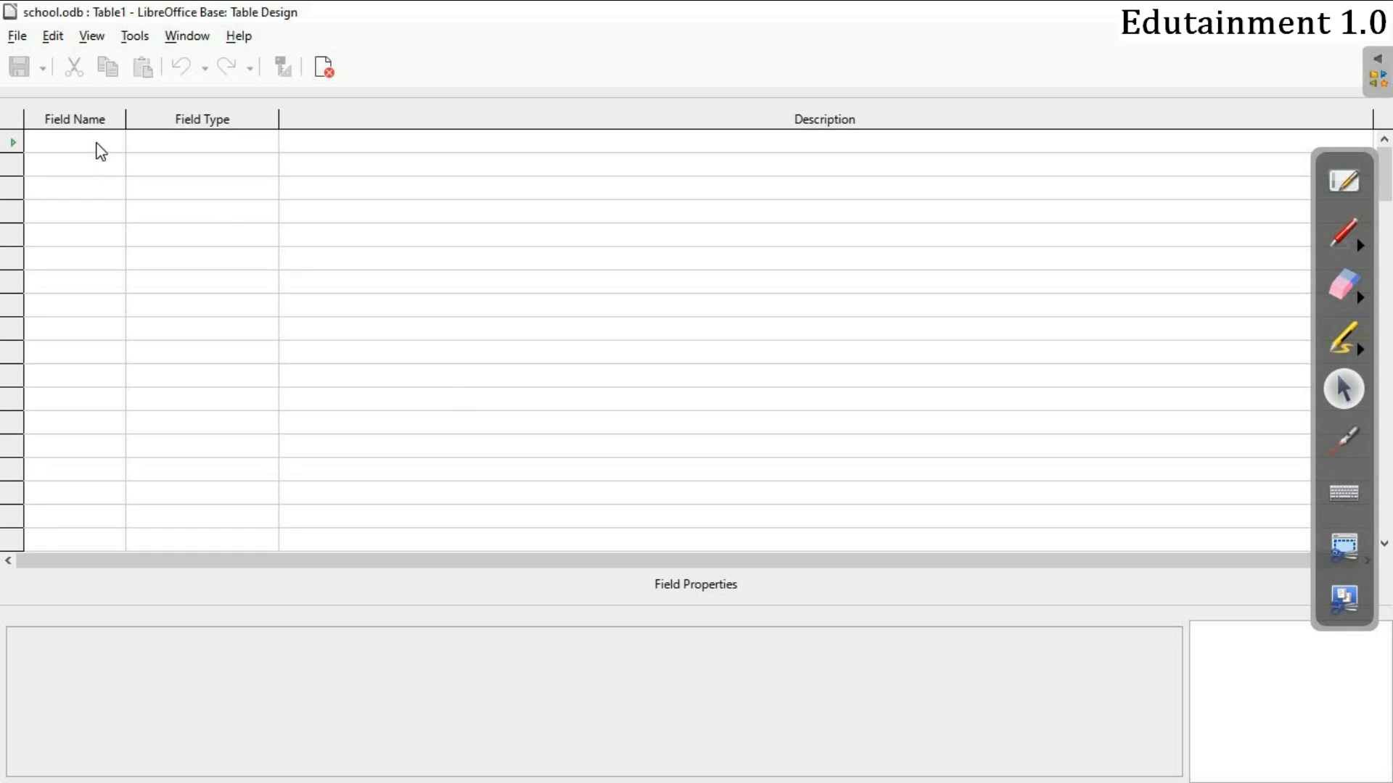
left_click(98, 143)
type("Std")
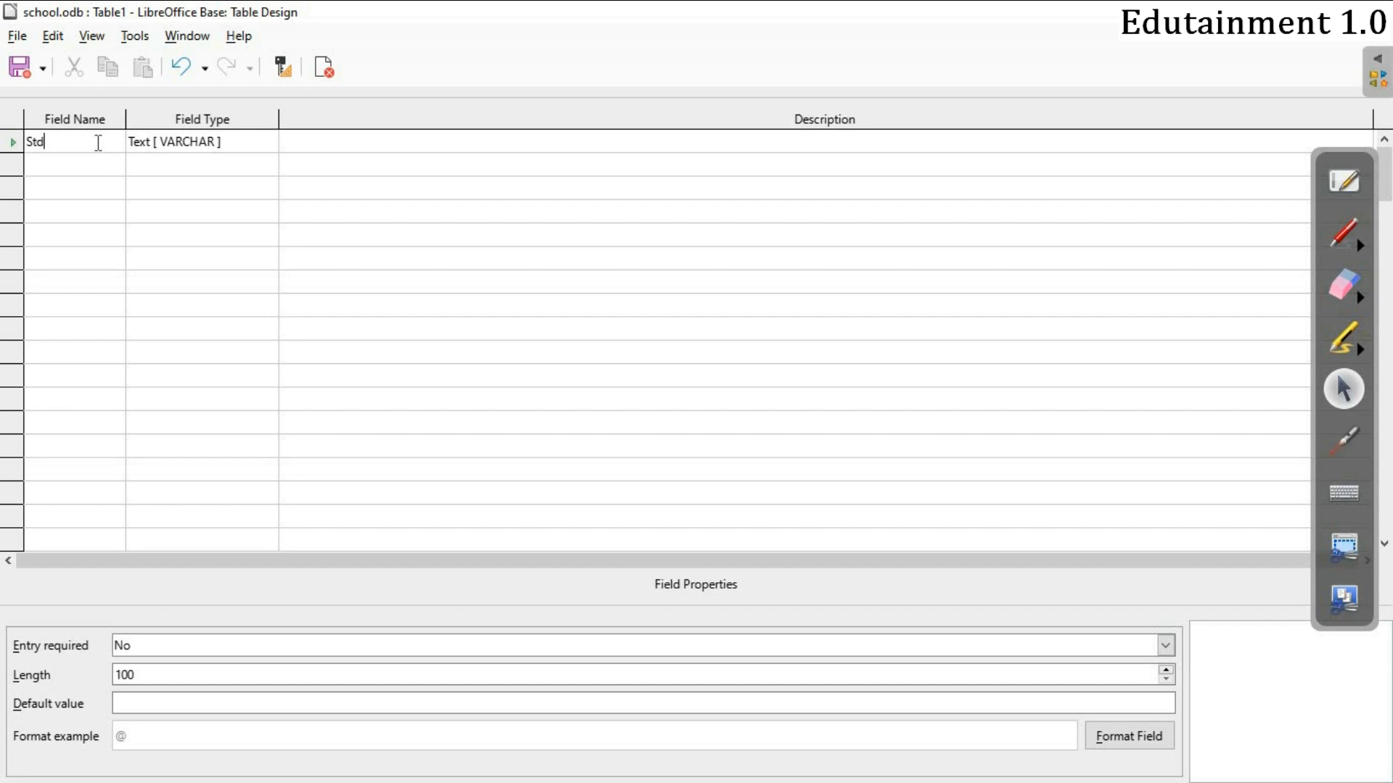
type("_id")
left_click(267, 147)
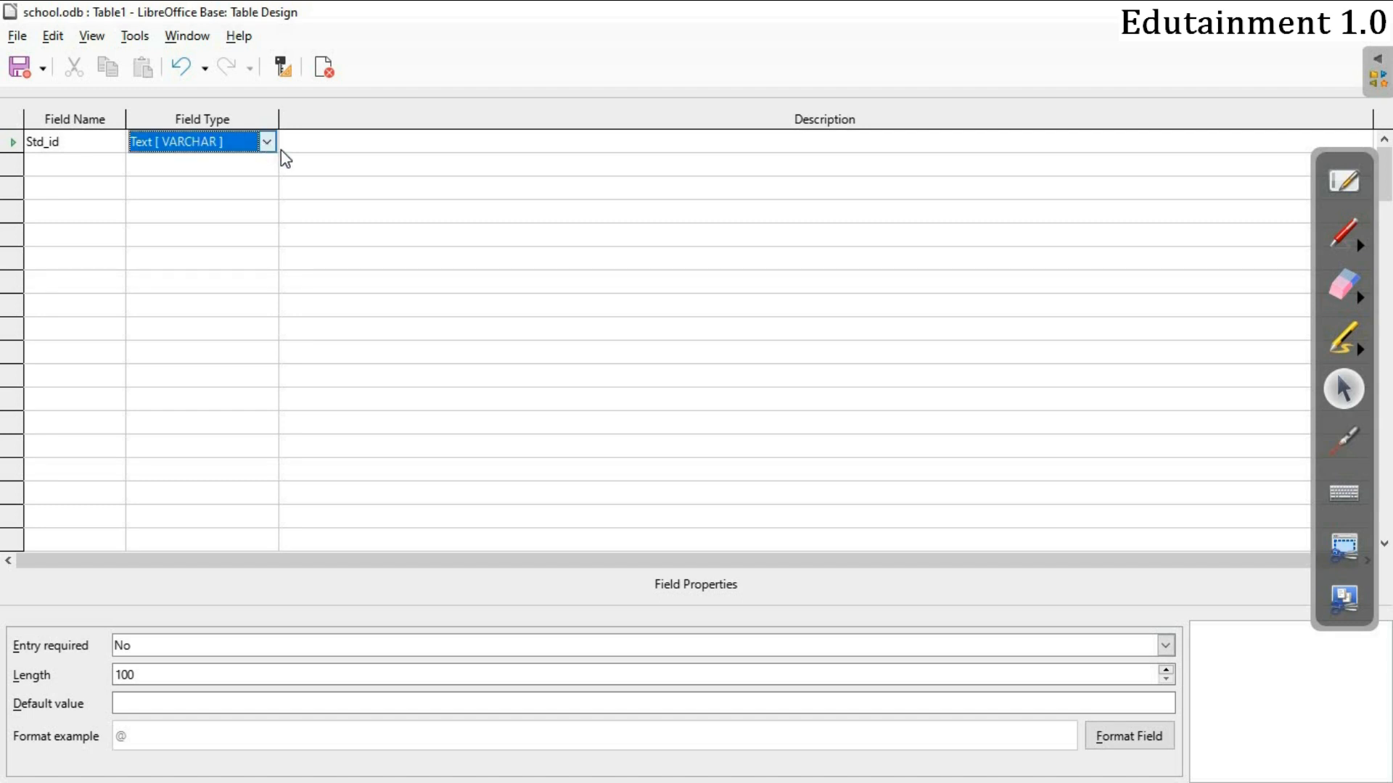
left_click(270, 145)
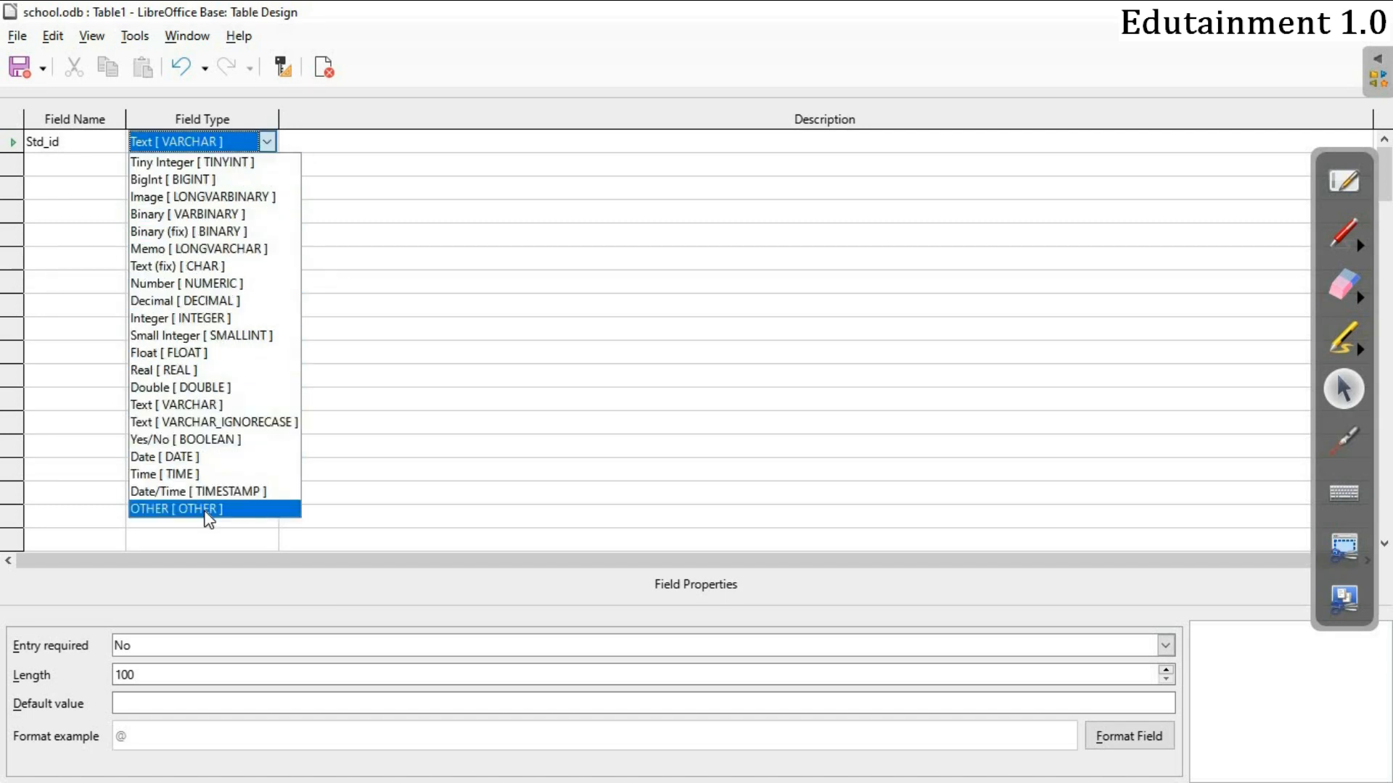
left_click(217, 319)
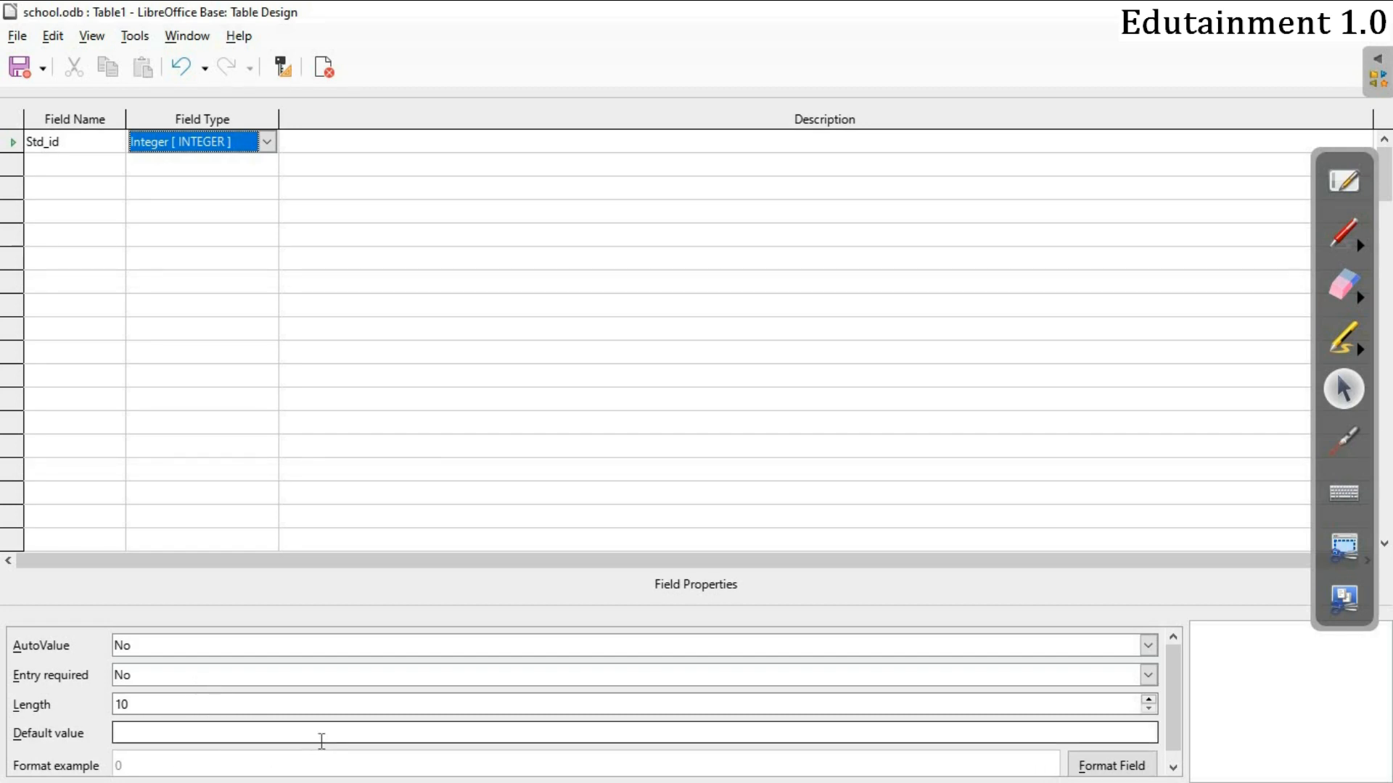
- Add the fields Name, Marks and Address below Std_id, keeping the default Text [ VARCHAR ] type
left_click(75, 166)
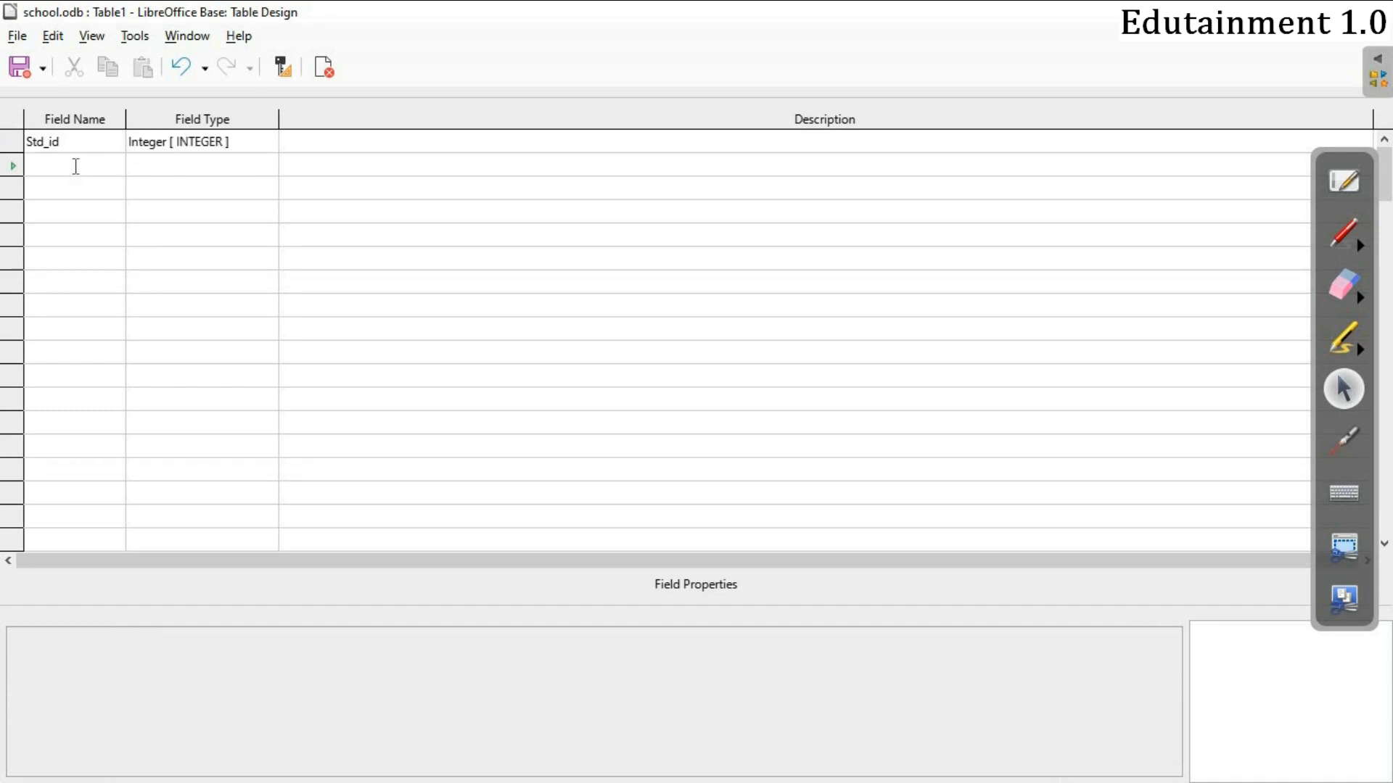
type("name")
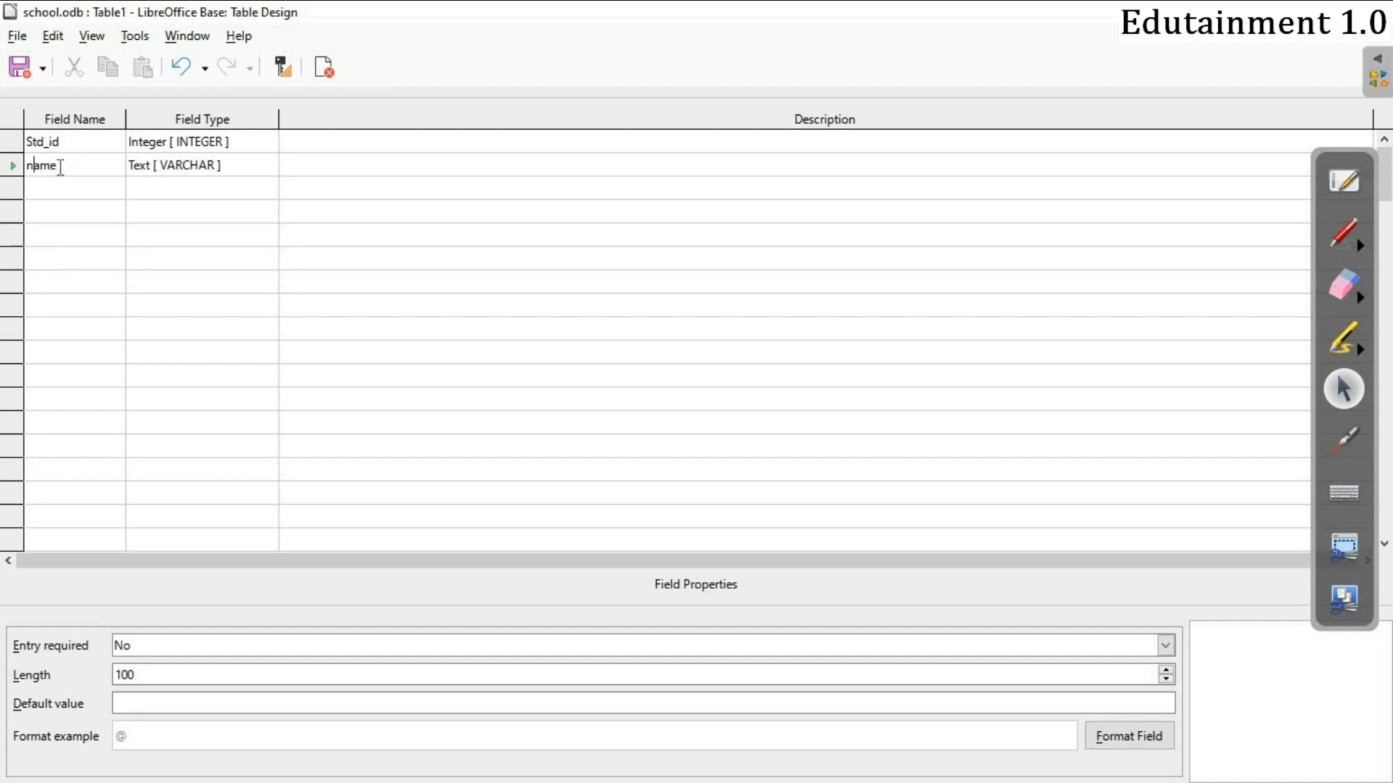
key("BackSpace")
type("N")
left_click(46, 189)
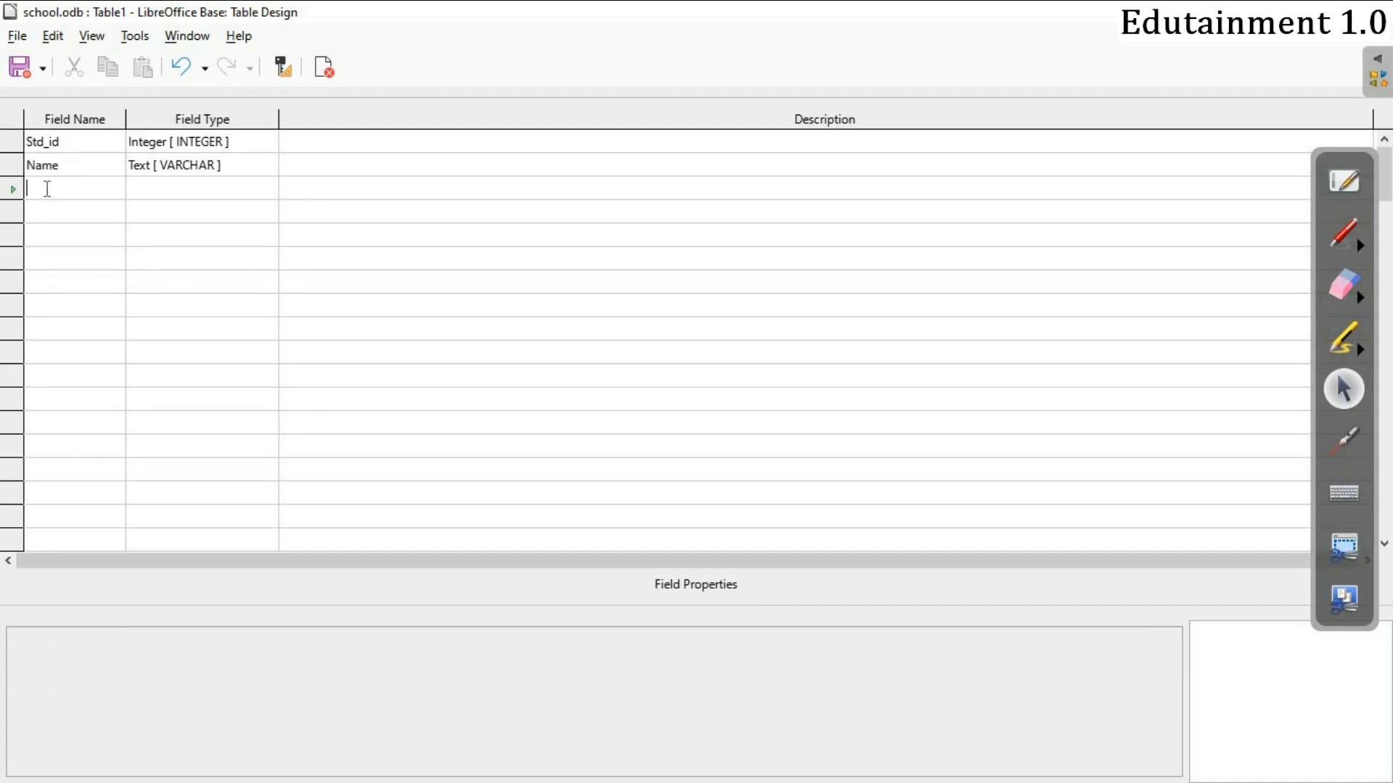
type("Marks")
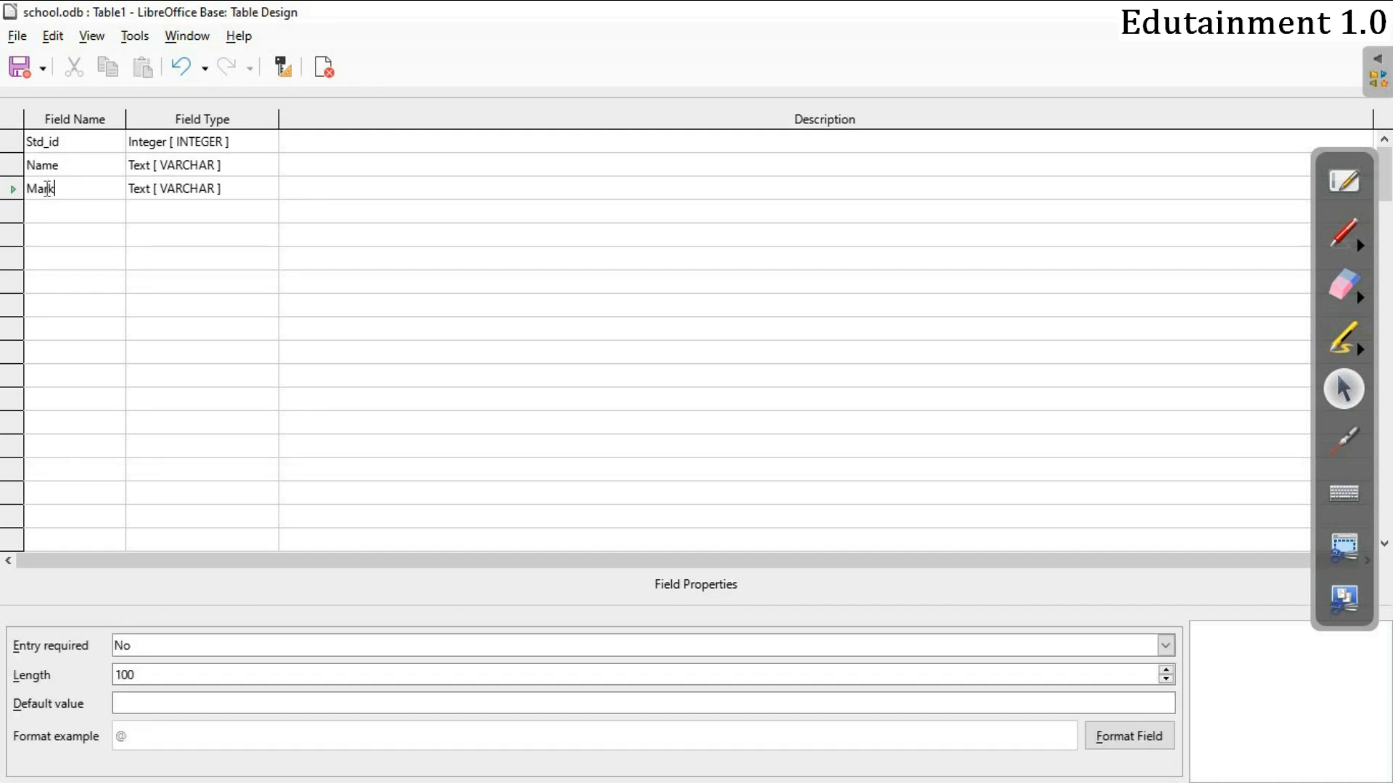
key("Tab")
key("Tab")
key("Tab")
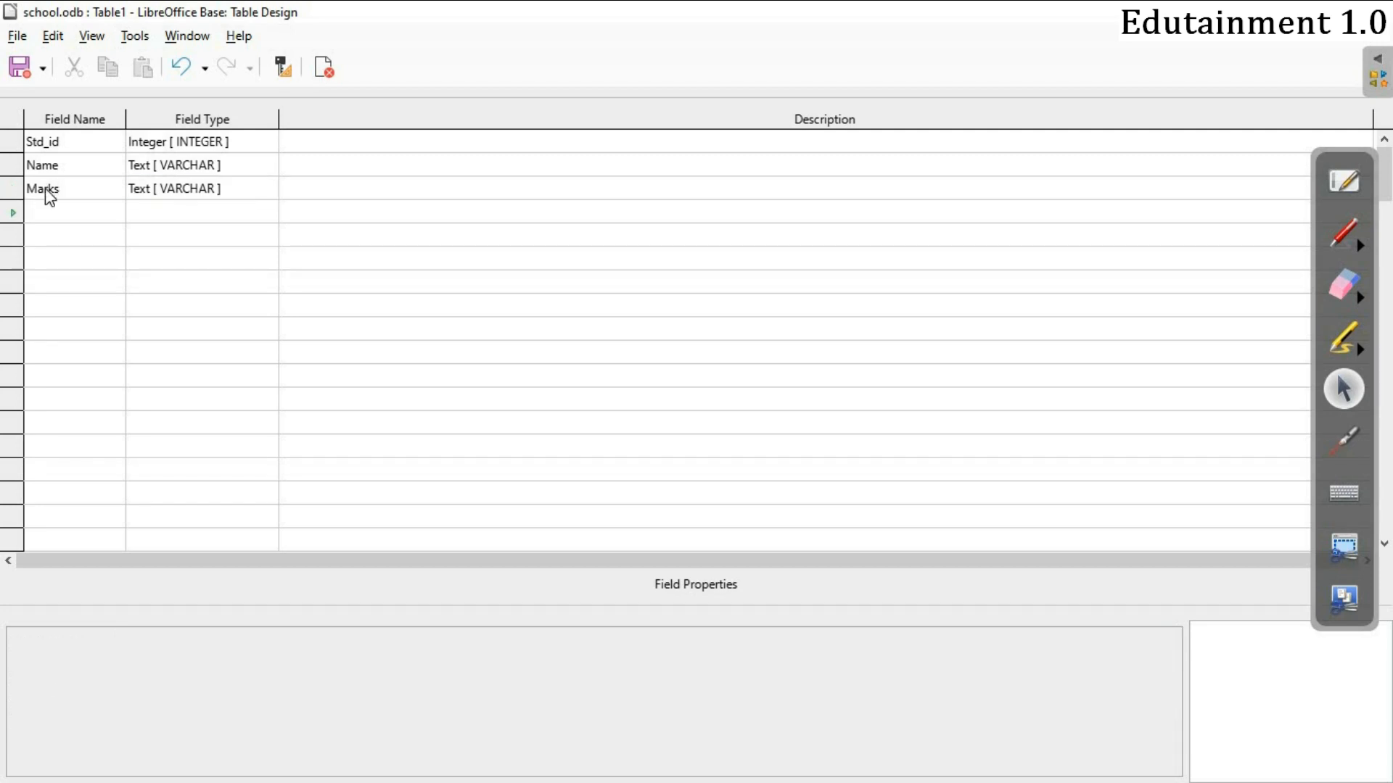
type("Address")
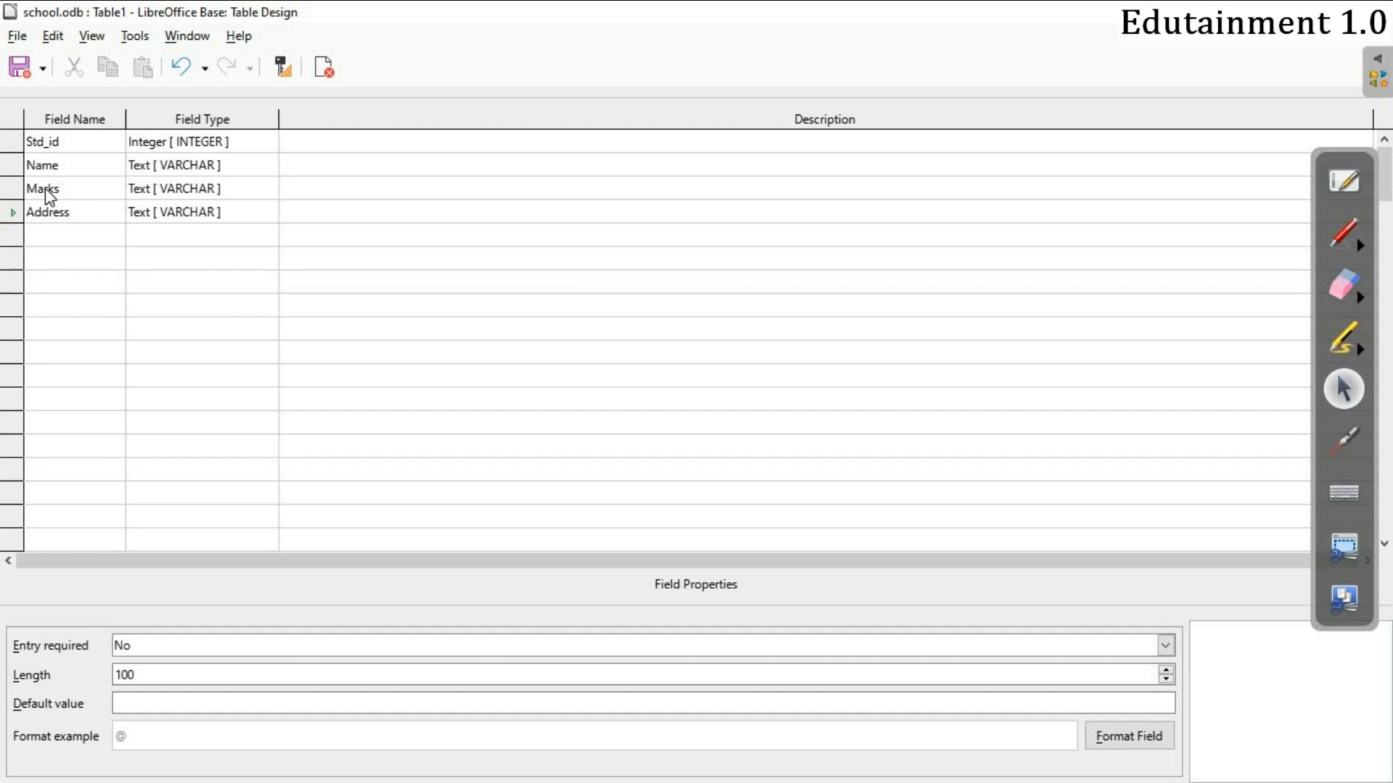
- Set the Address field's type to Text [ VARCHAR_IGNORECASE ]
left_click(269, 221)
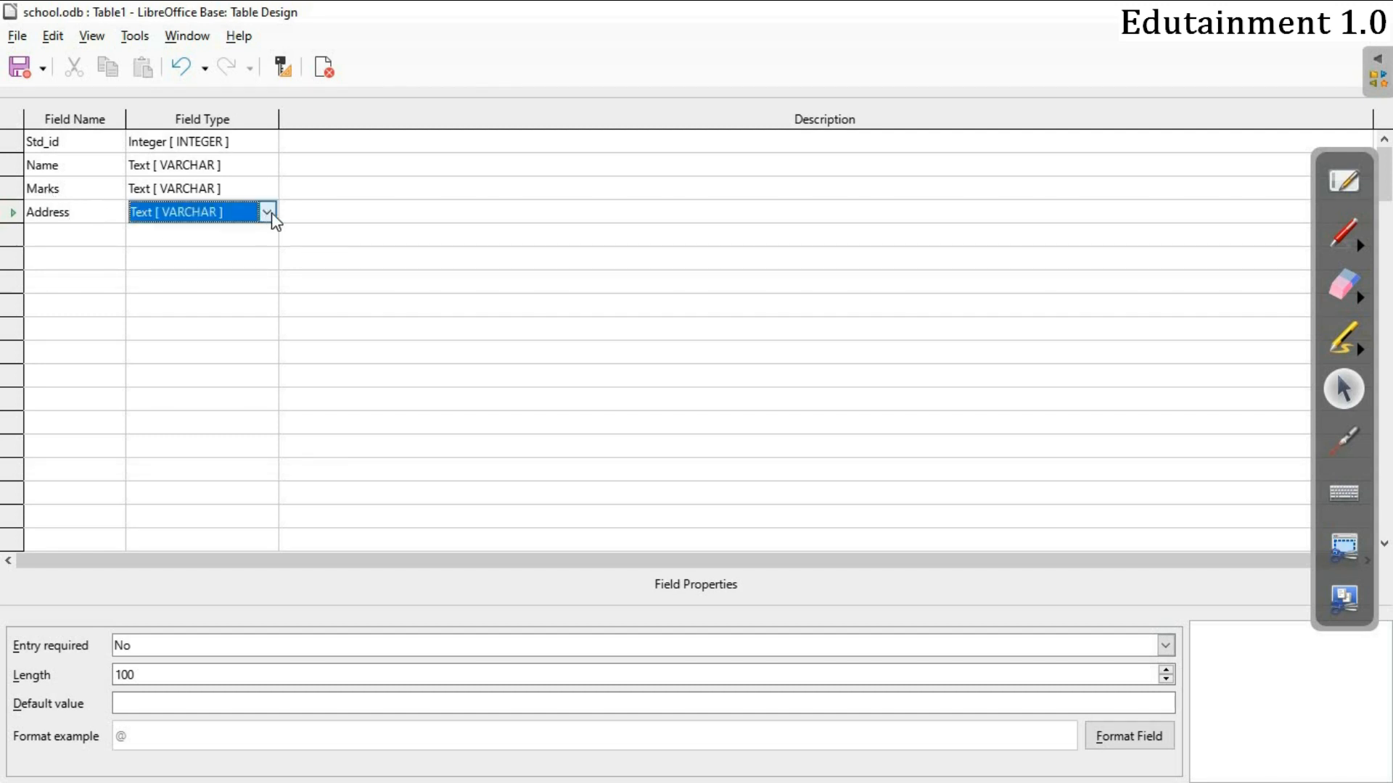
left_click(267, 212)
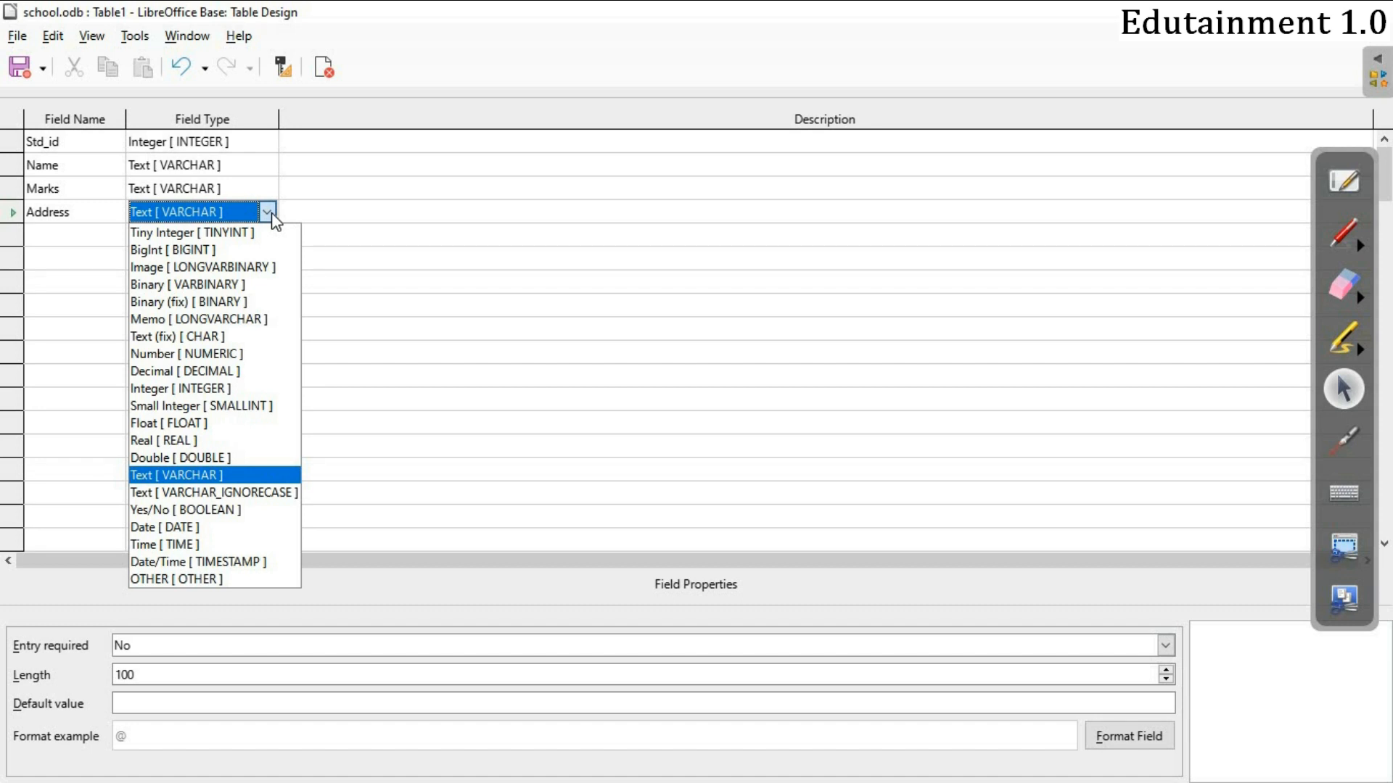
key("Up")
key("Up")
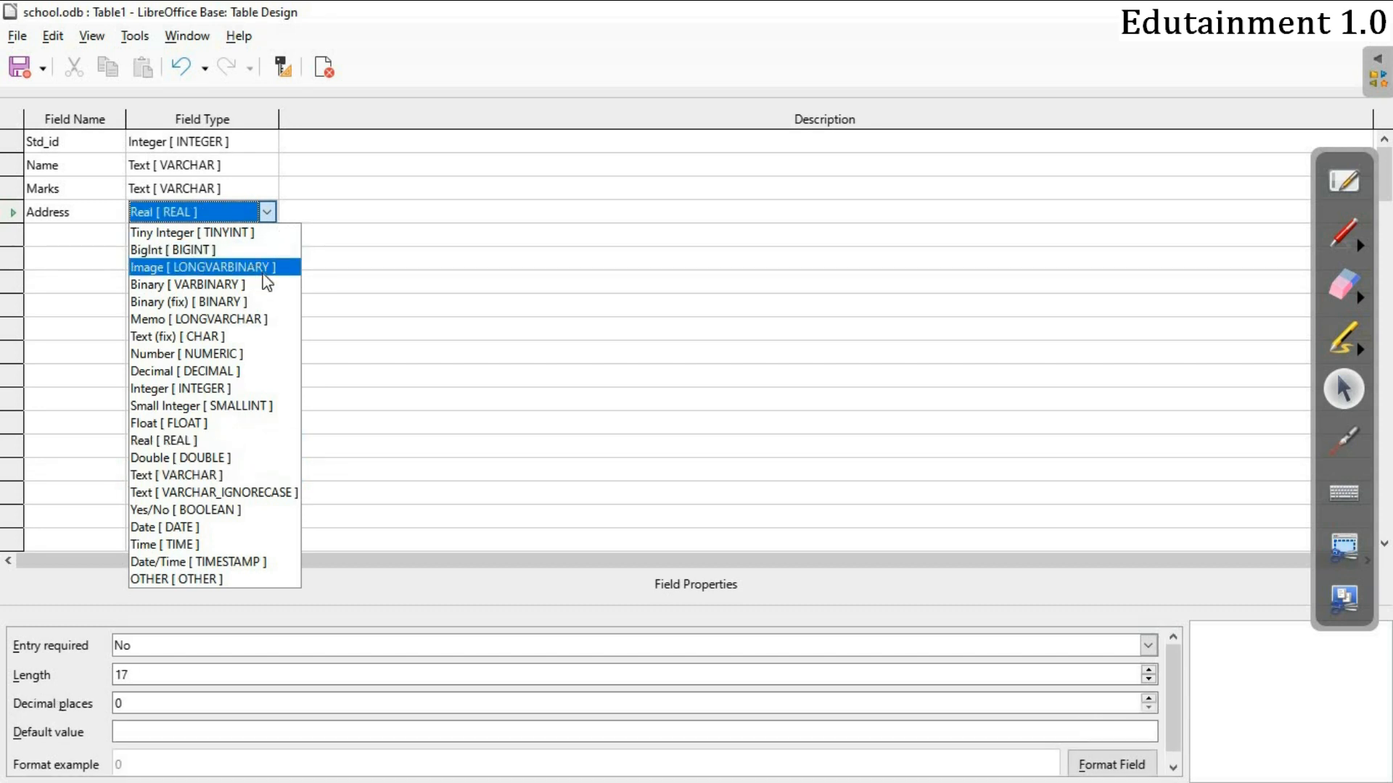
left_click(347, 259)
left_click(268, 212)
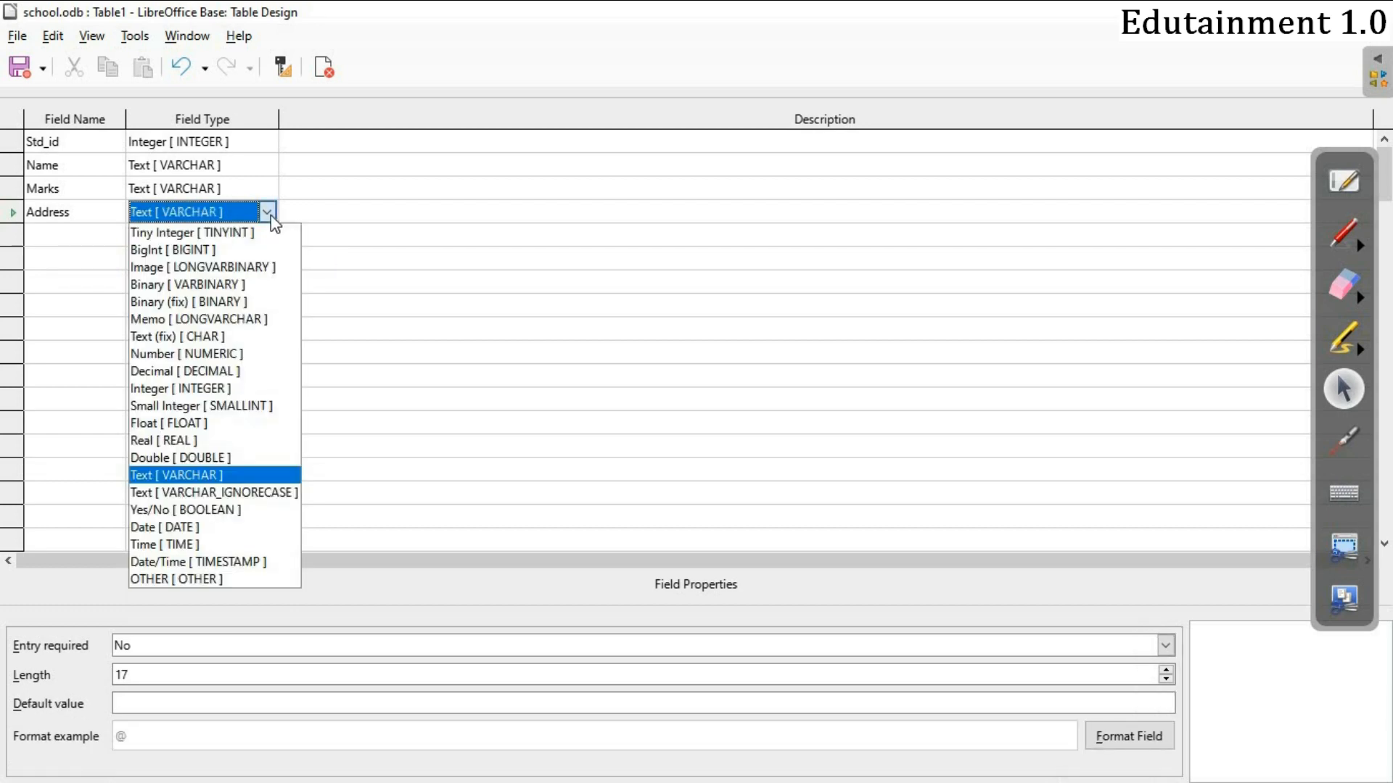
key("Down")
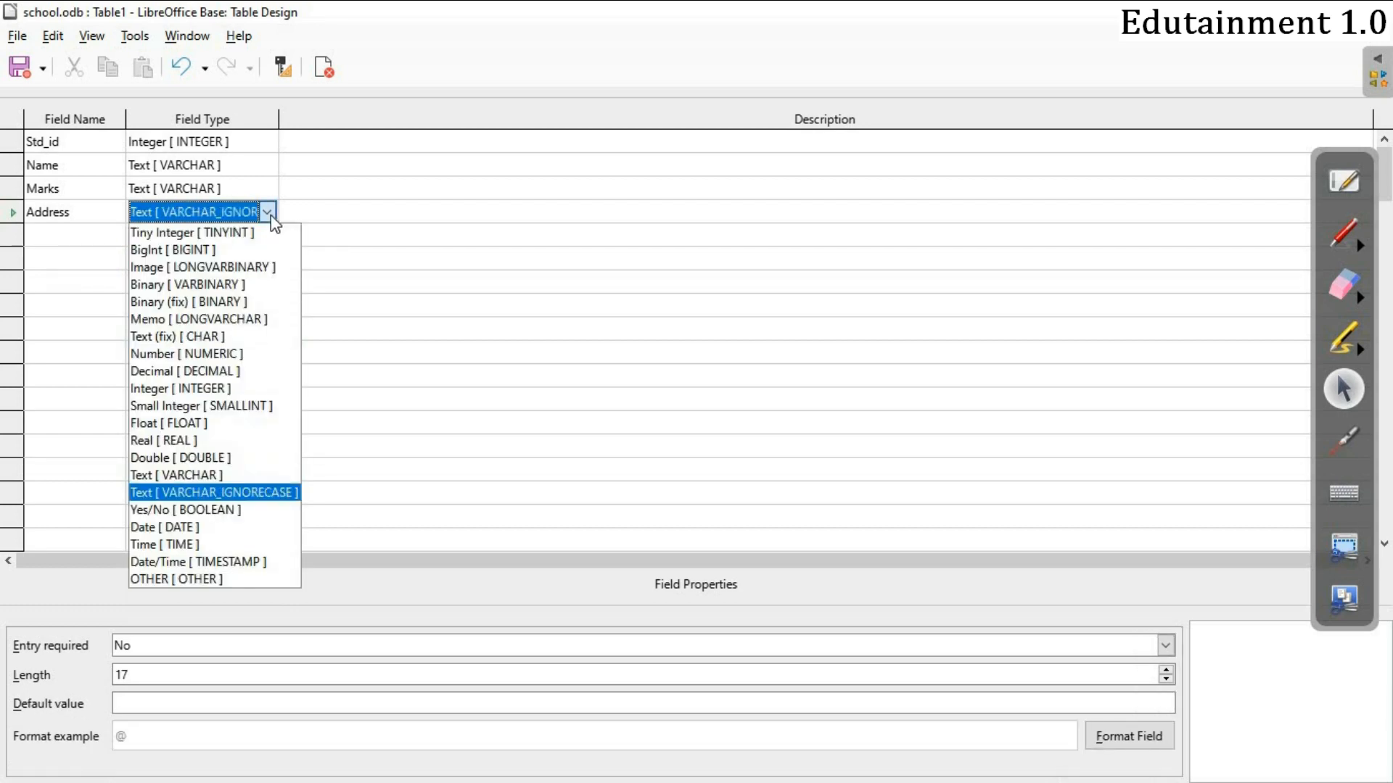
key("Return")
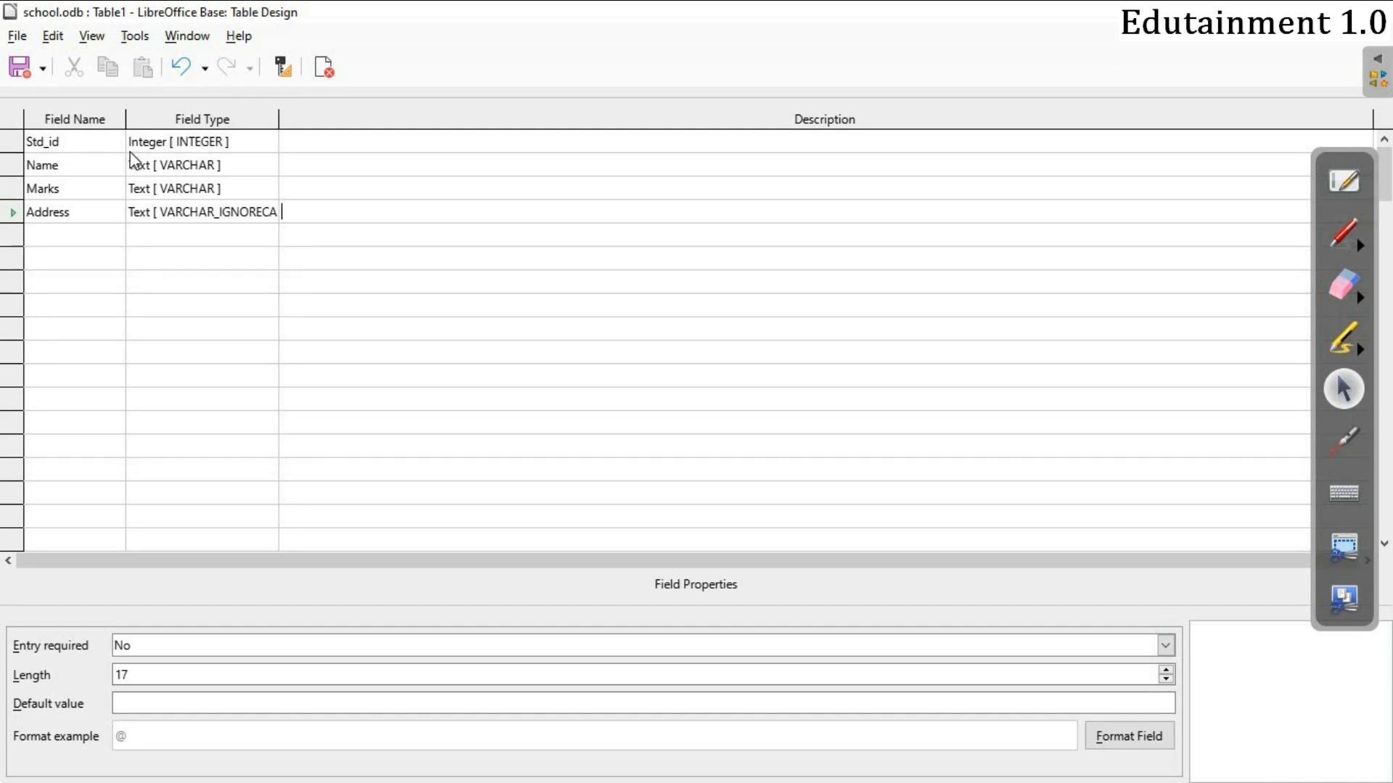
- Make the Std_id field the table's primary key
right_click(13, 152)
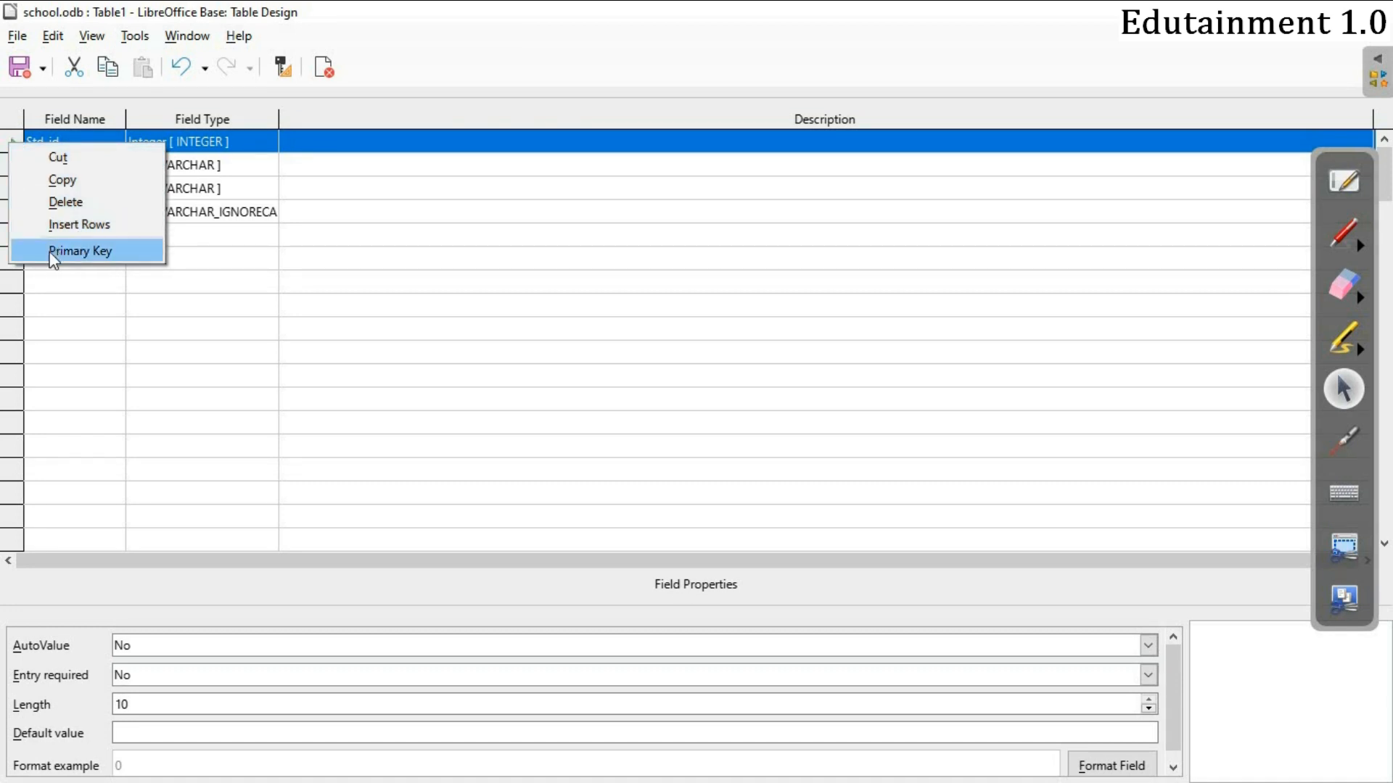
left_click(80, 251)
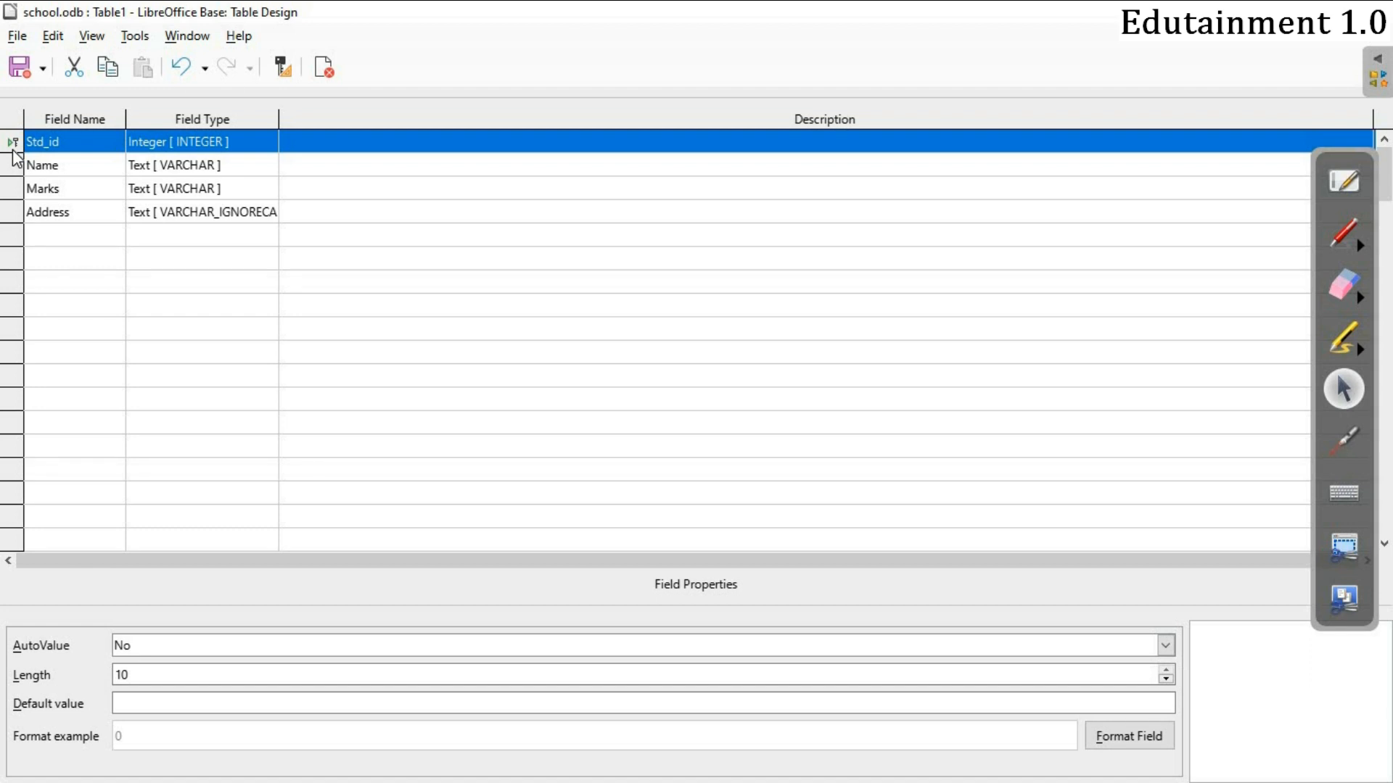
- Save the table under the name class10 and close its design window
left_click(18, 72)
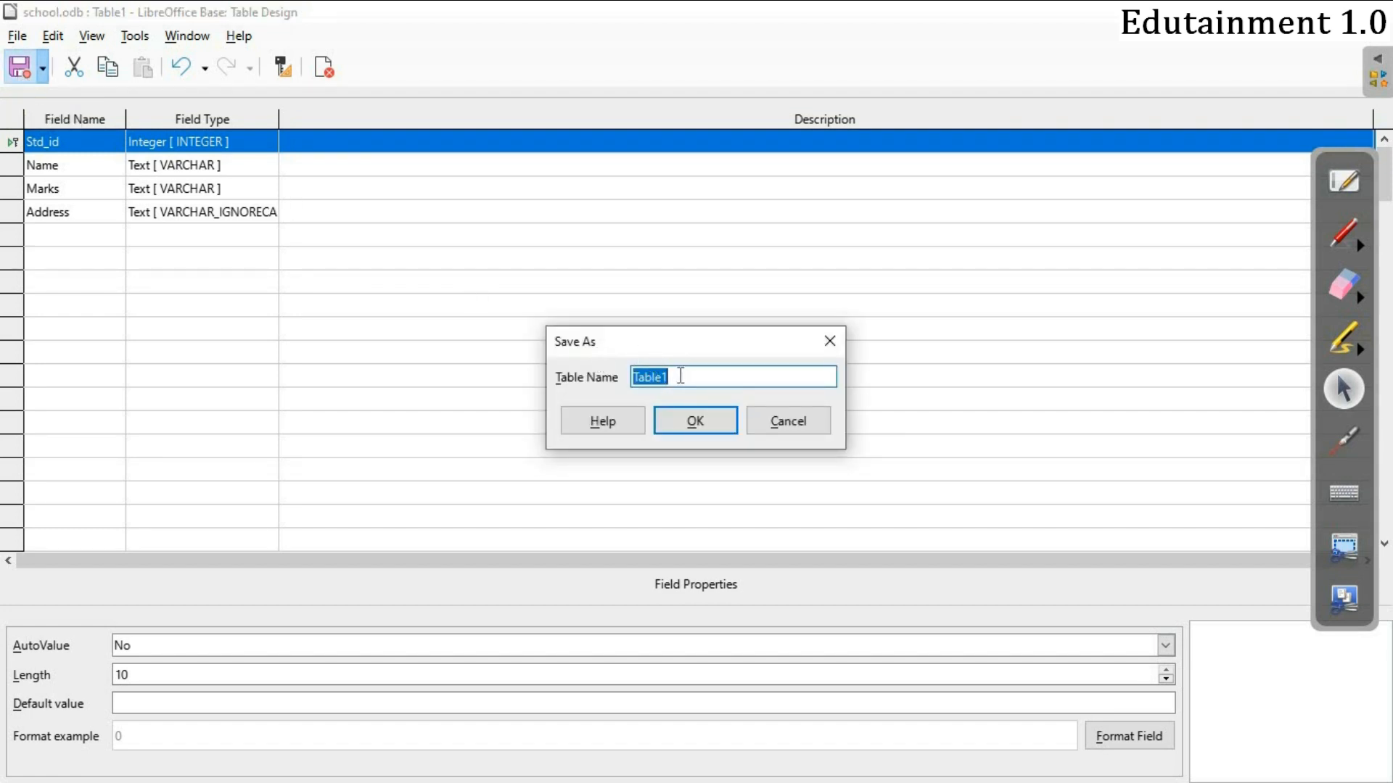
type("class10")
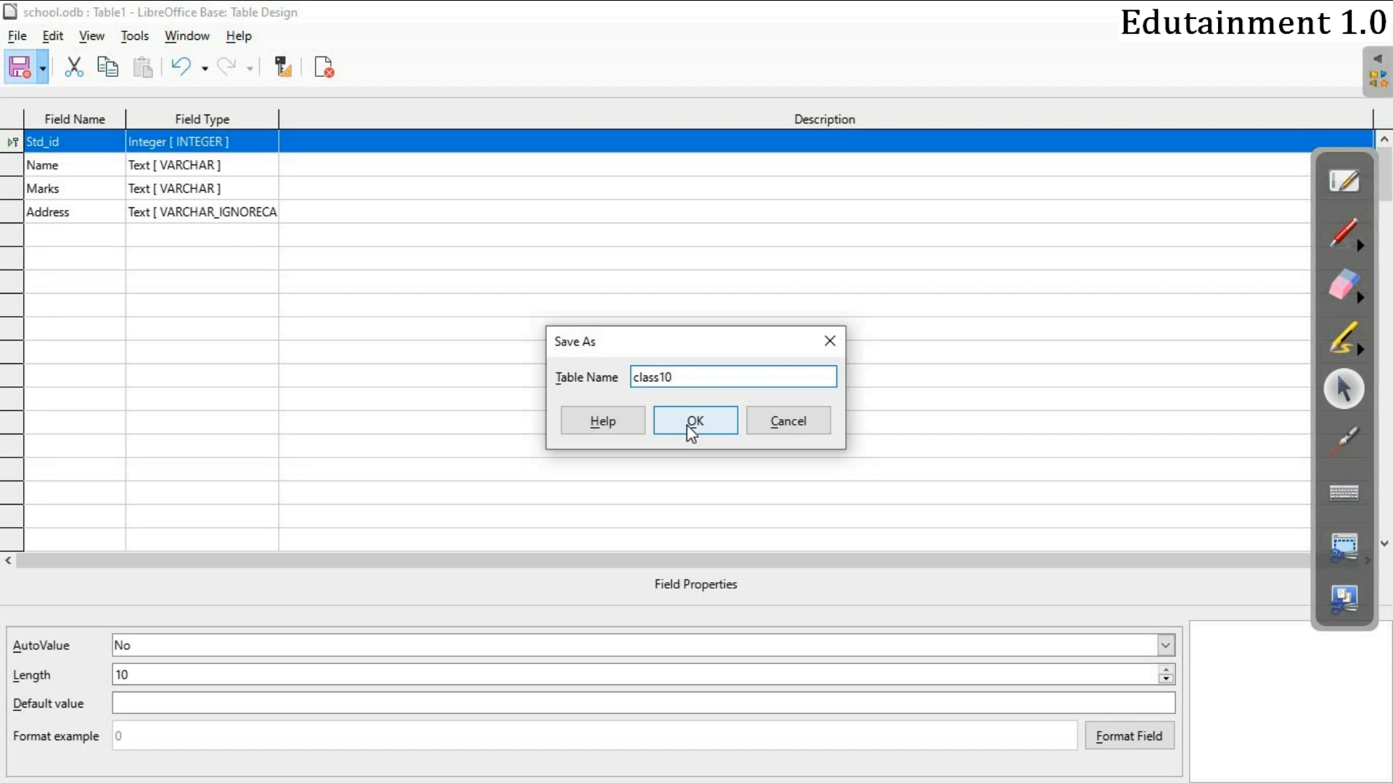
left_click(692, 422)
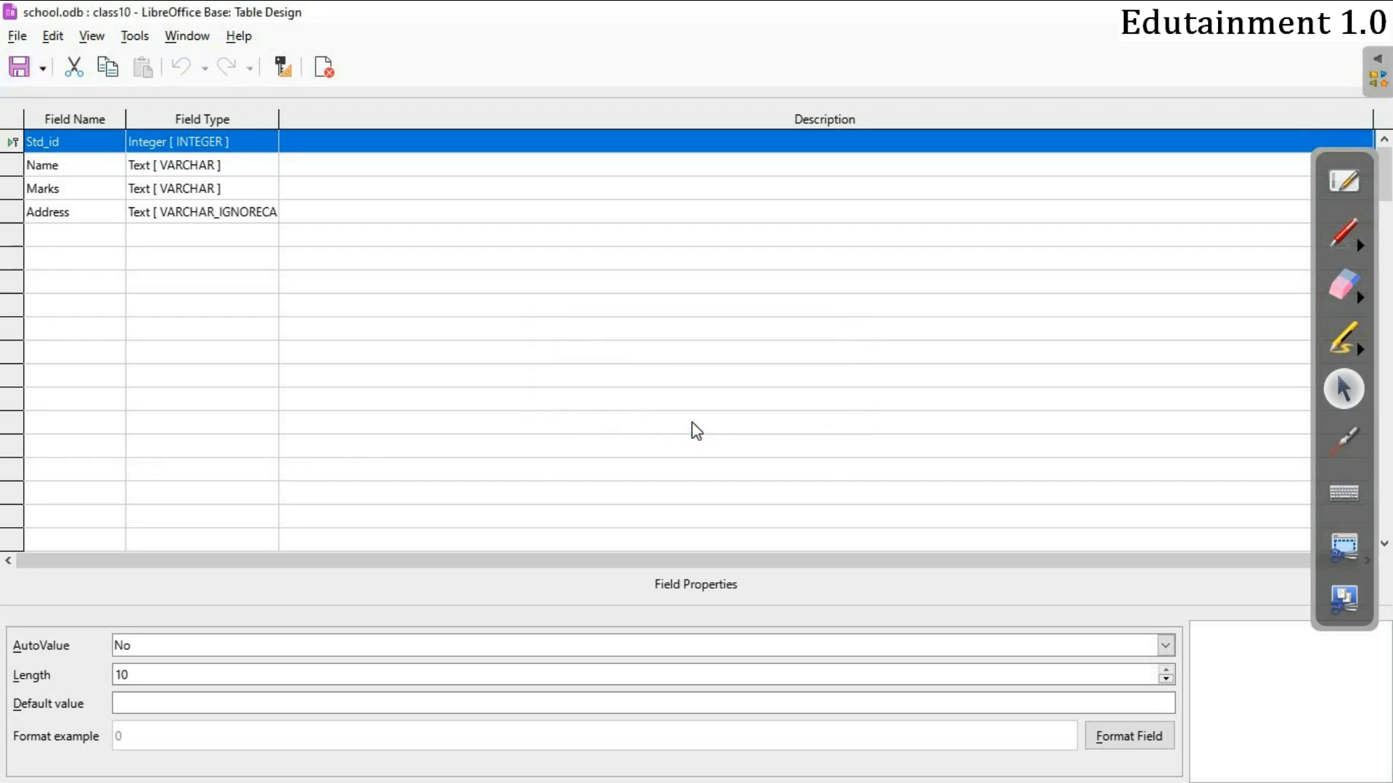
left_click(325, 73)
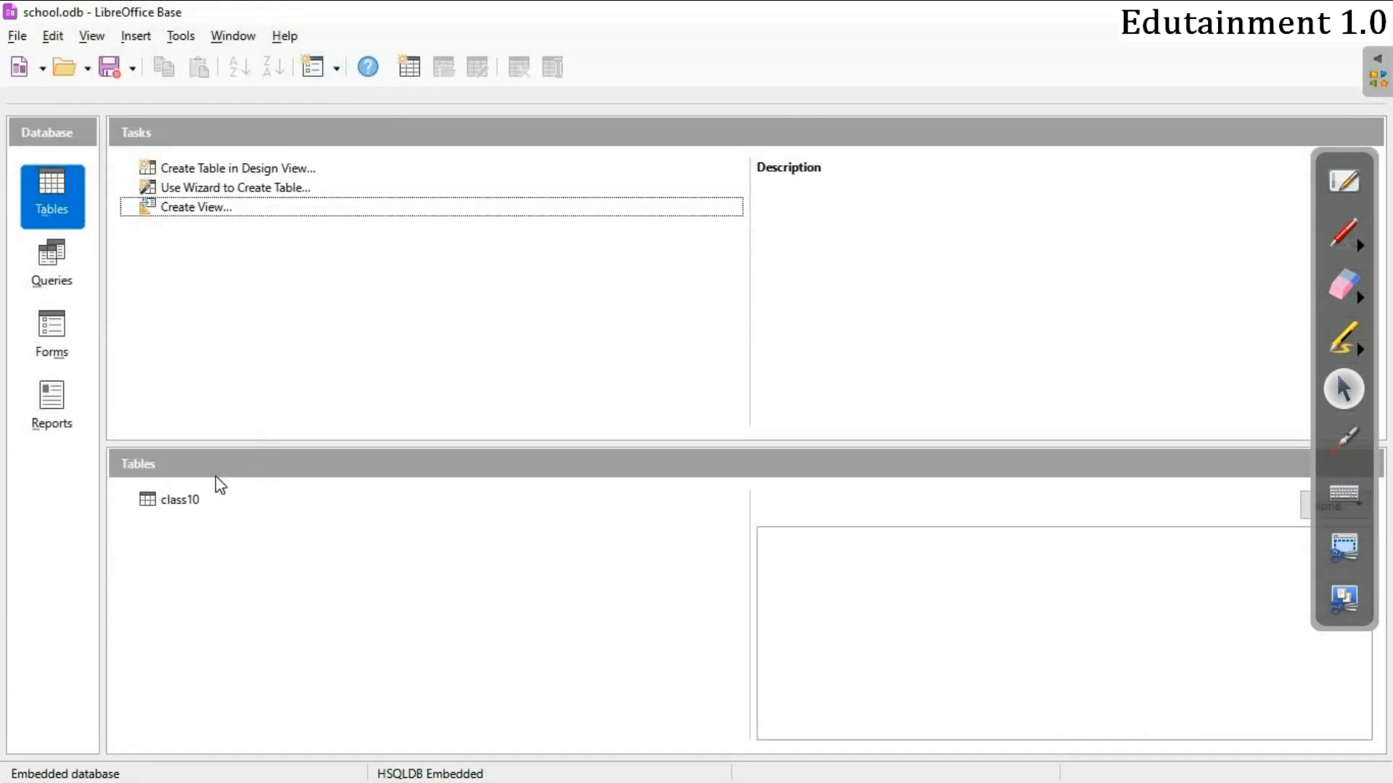
- Select the class10 table and set its preview mode to Document
left_click(188, 509)
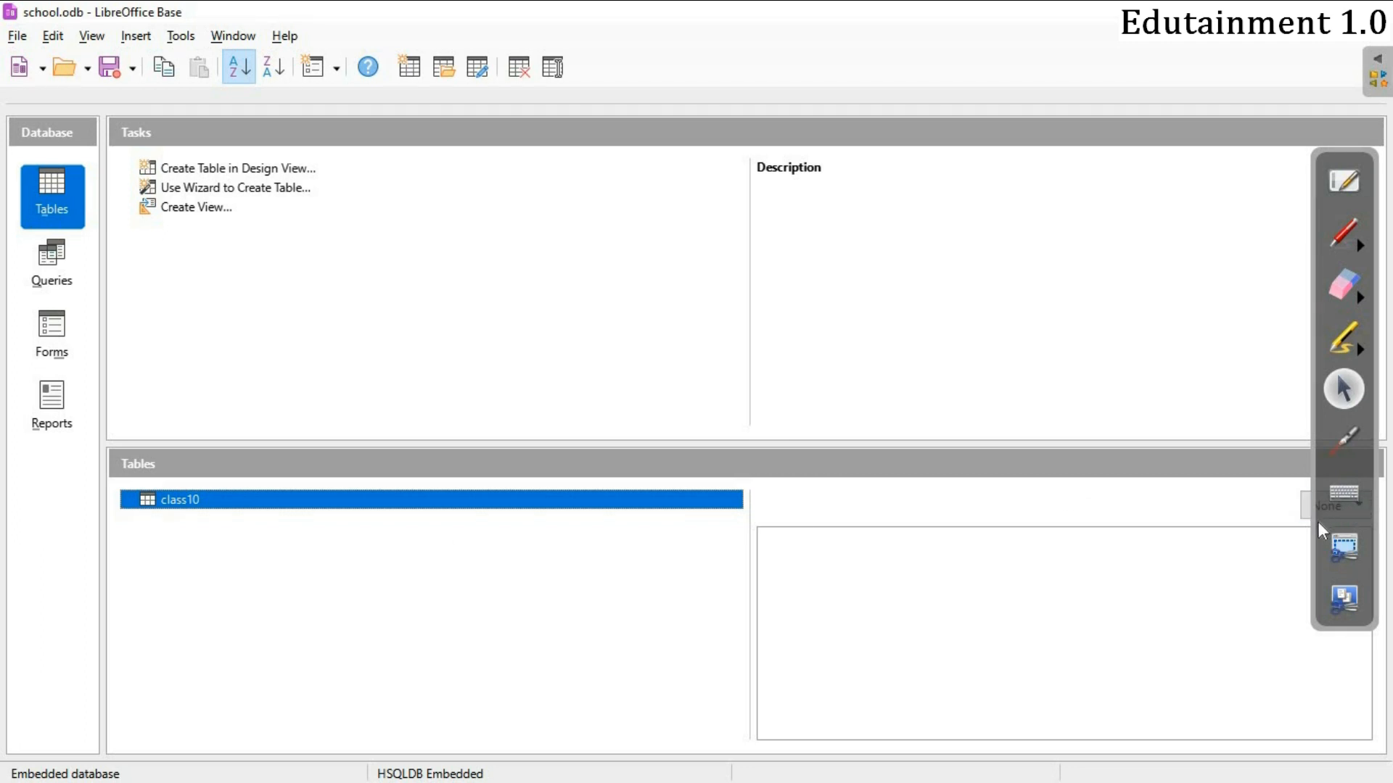
mouse_move(1321, 555)
left_mouse_down()
mouse_move(1317, 602)
mouse_move(1222, 631)
left_mouse_up()
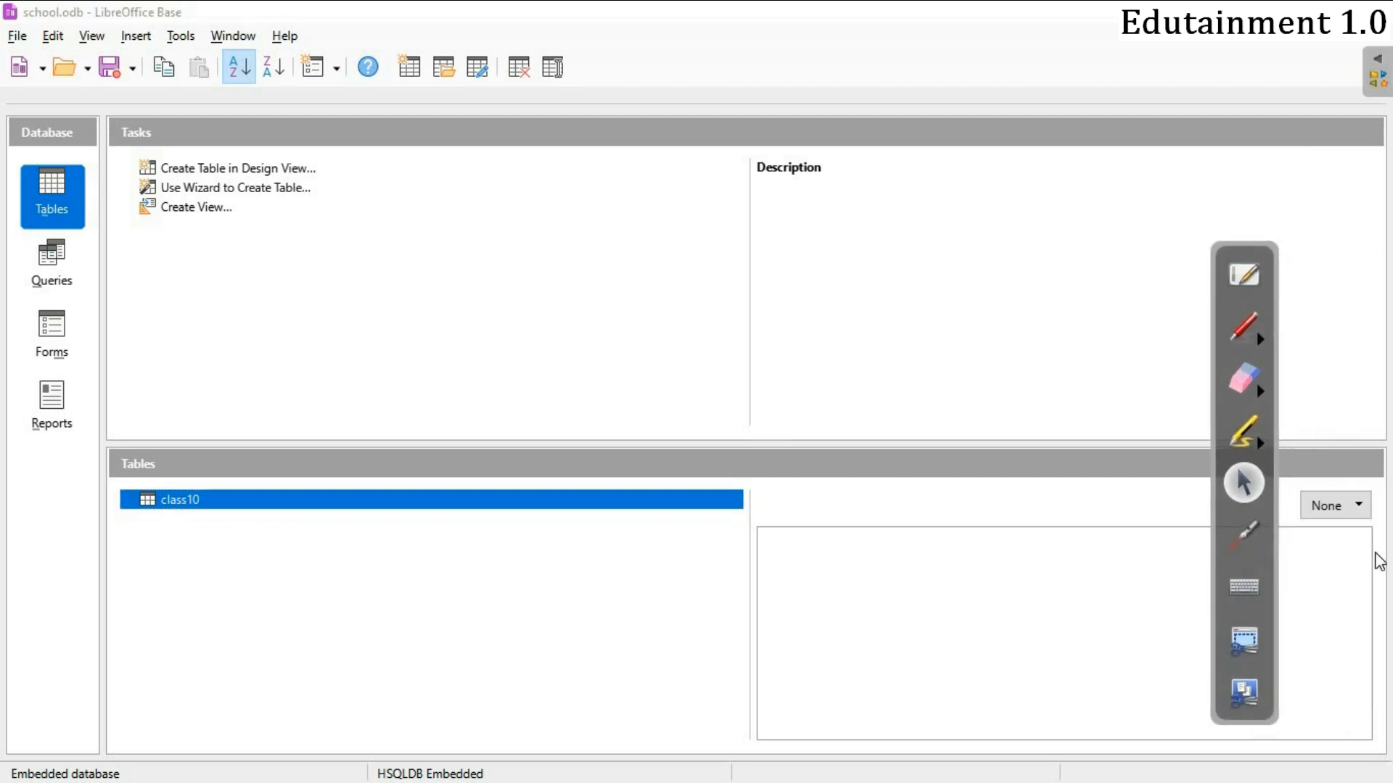
left_click(1357, 505)
left_click(1331, 557)
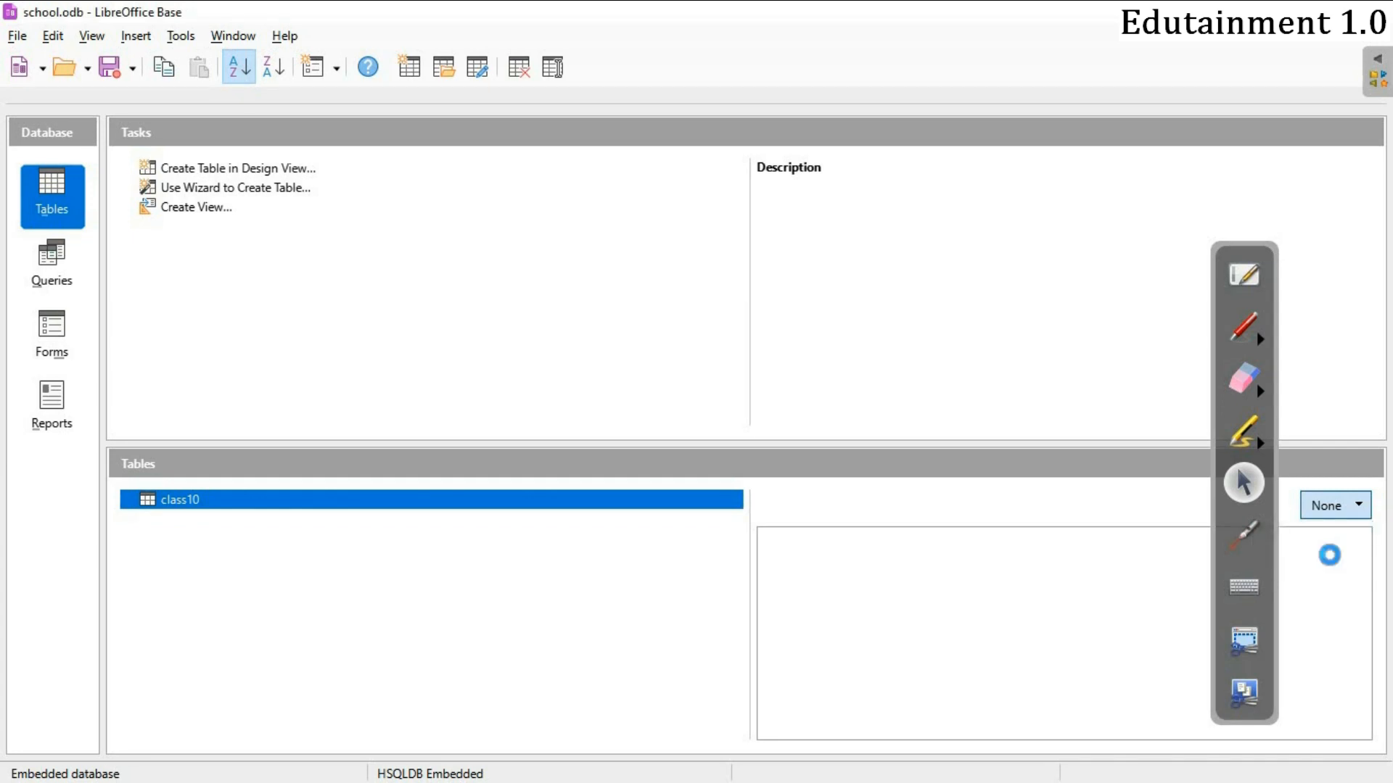
left_click_drag(1233, 566, 1325, 482)
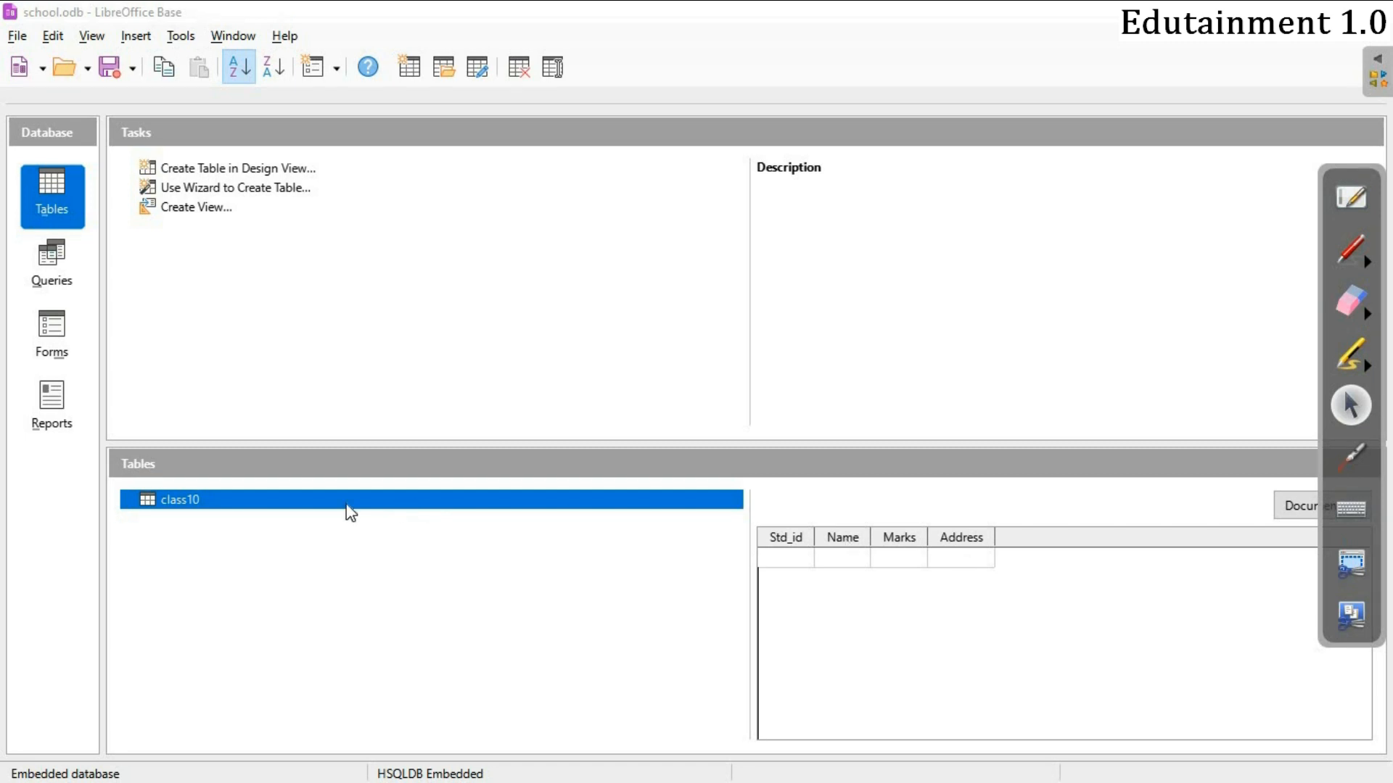
- Rename the class10 table as class10A
right_click(176, 499)
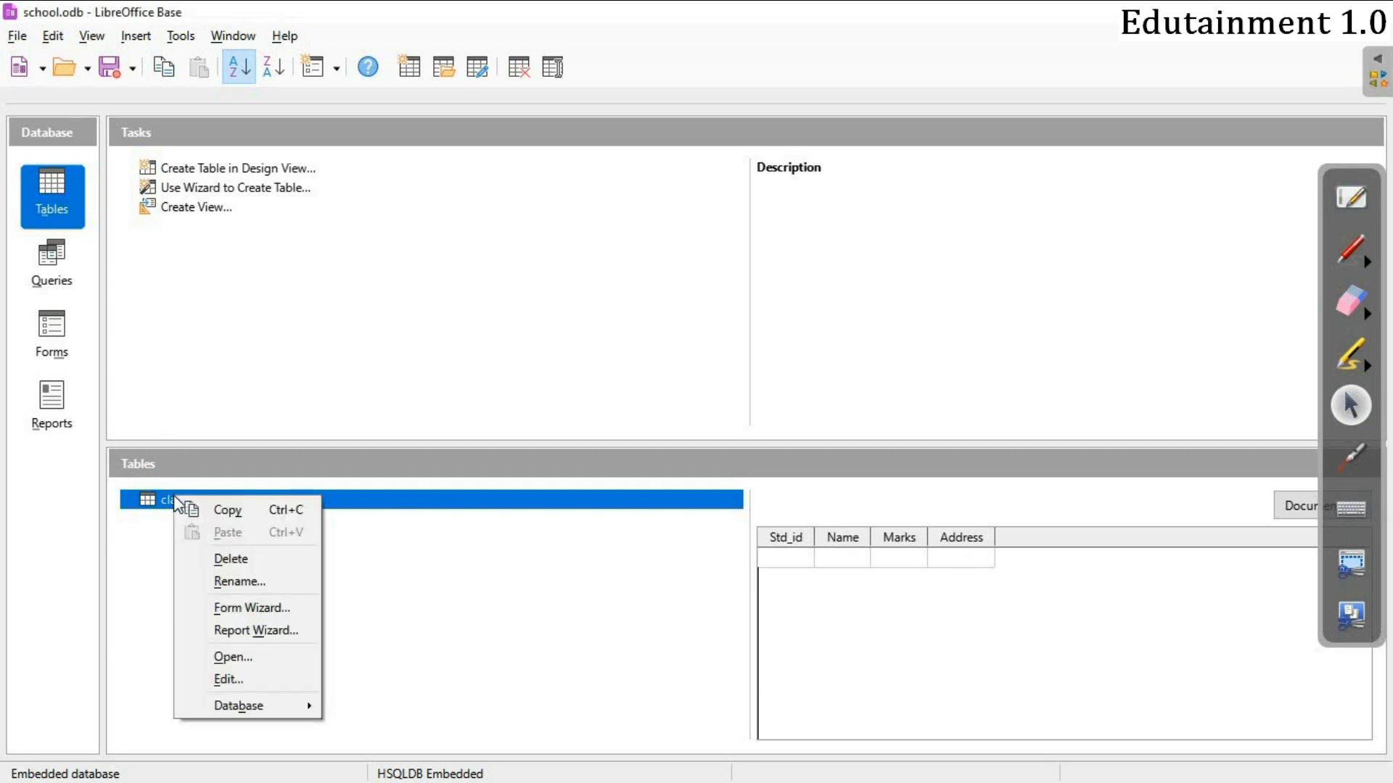
left_click(238, 583)
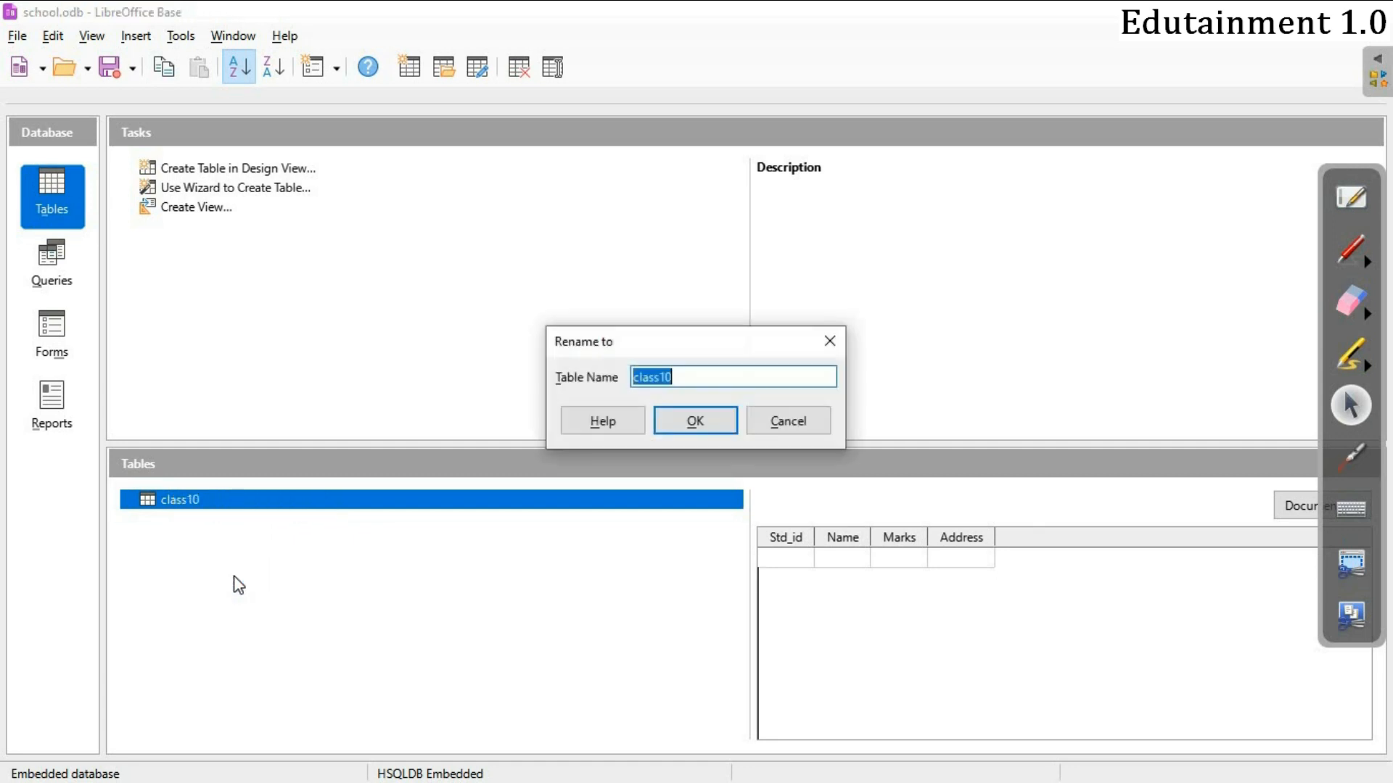
left_click(685, 378)
left_click(707, 430)
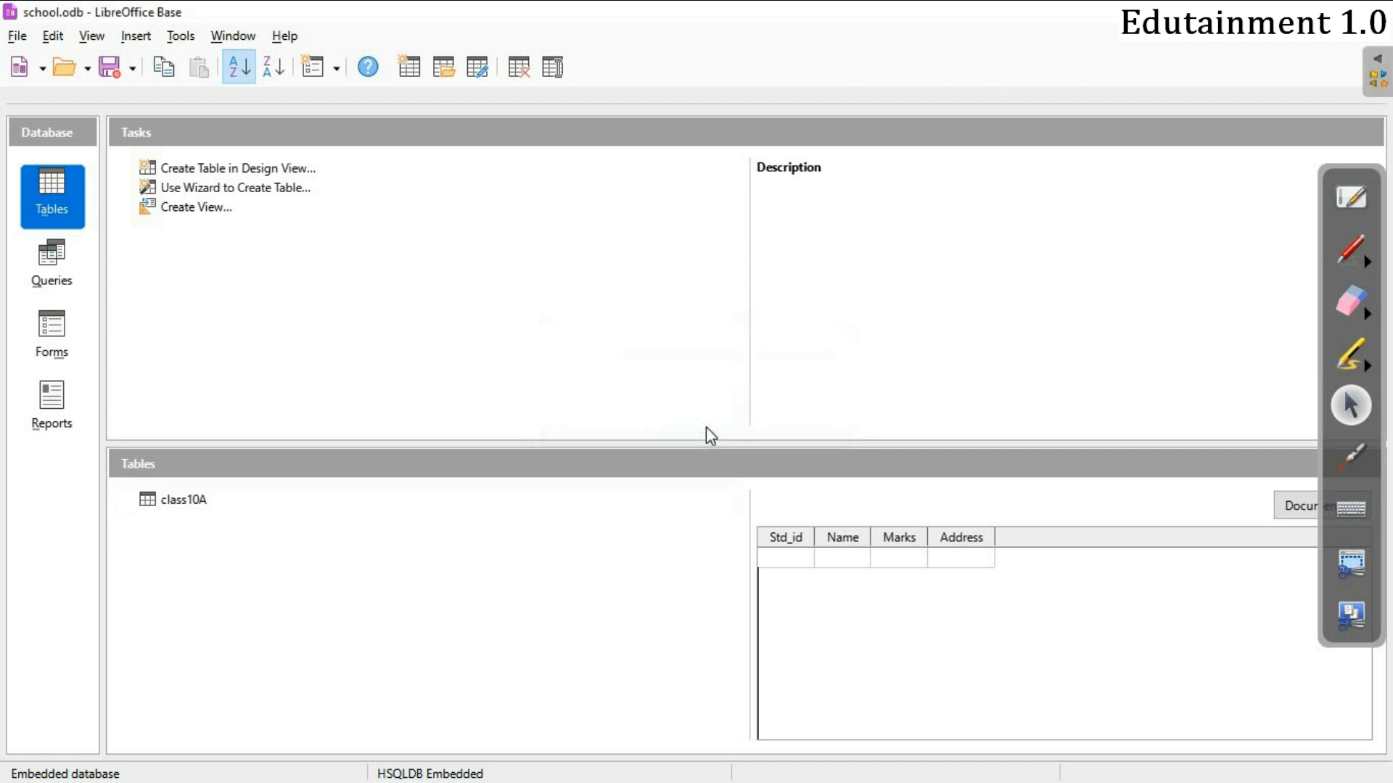
- Edit the class10A design, rename the Name field to First_NAme, and save and close the table
right_click(177, 506)
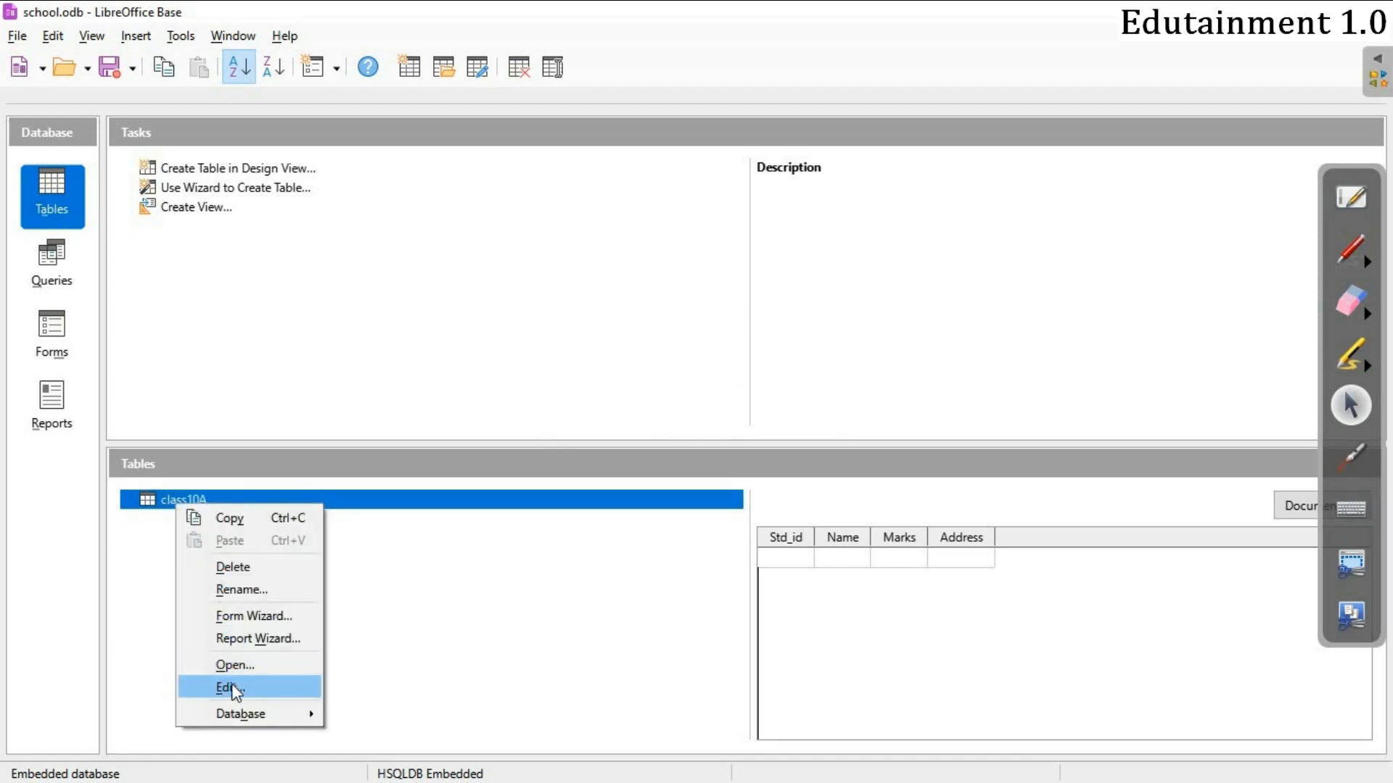
left_click(266, 690)
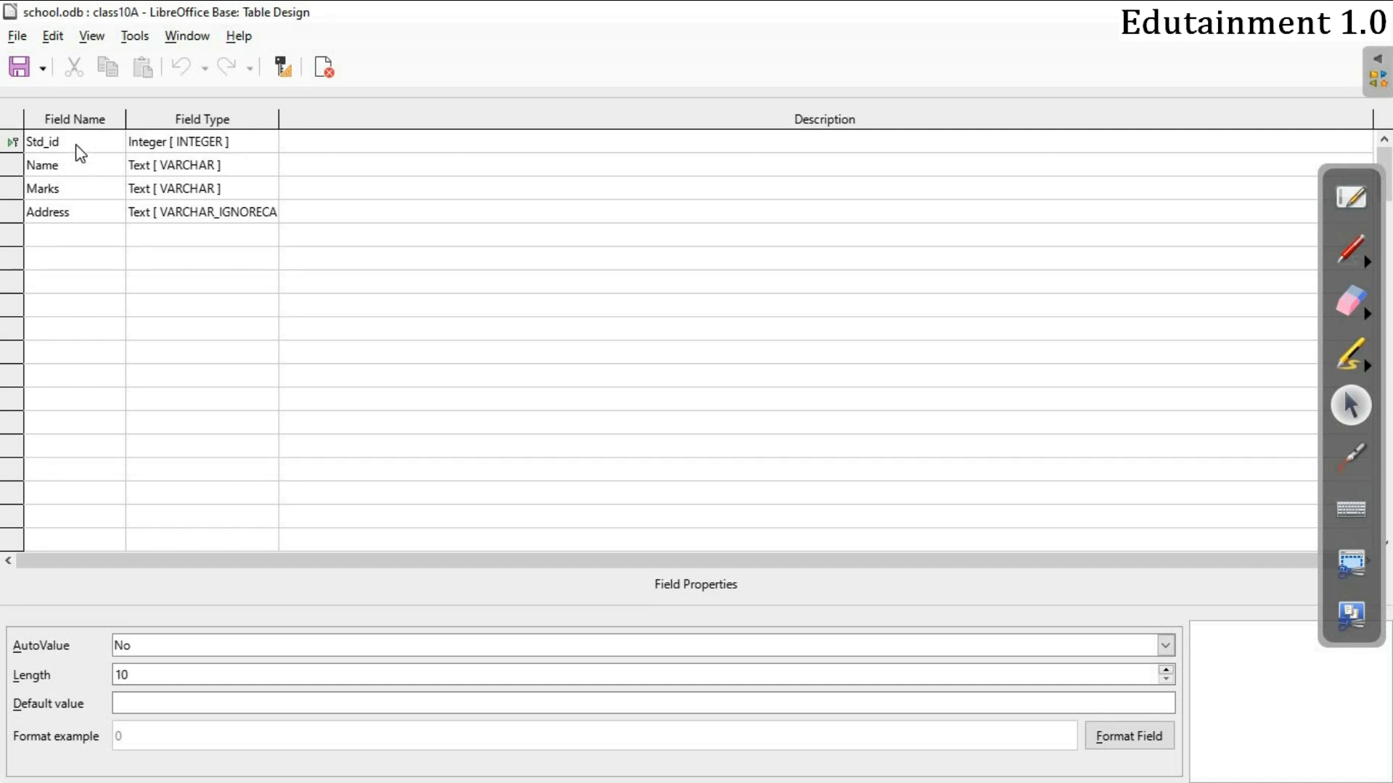
left_click(63, 166)
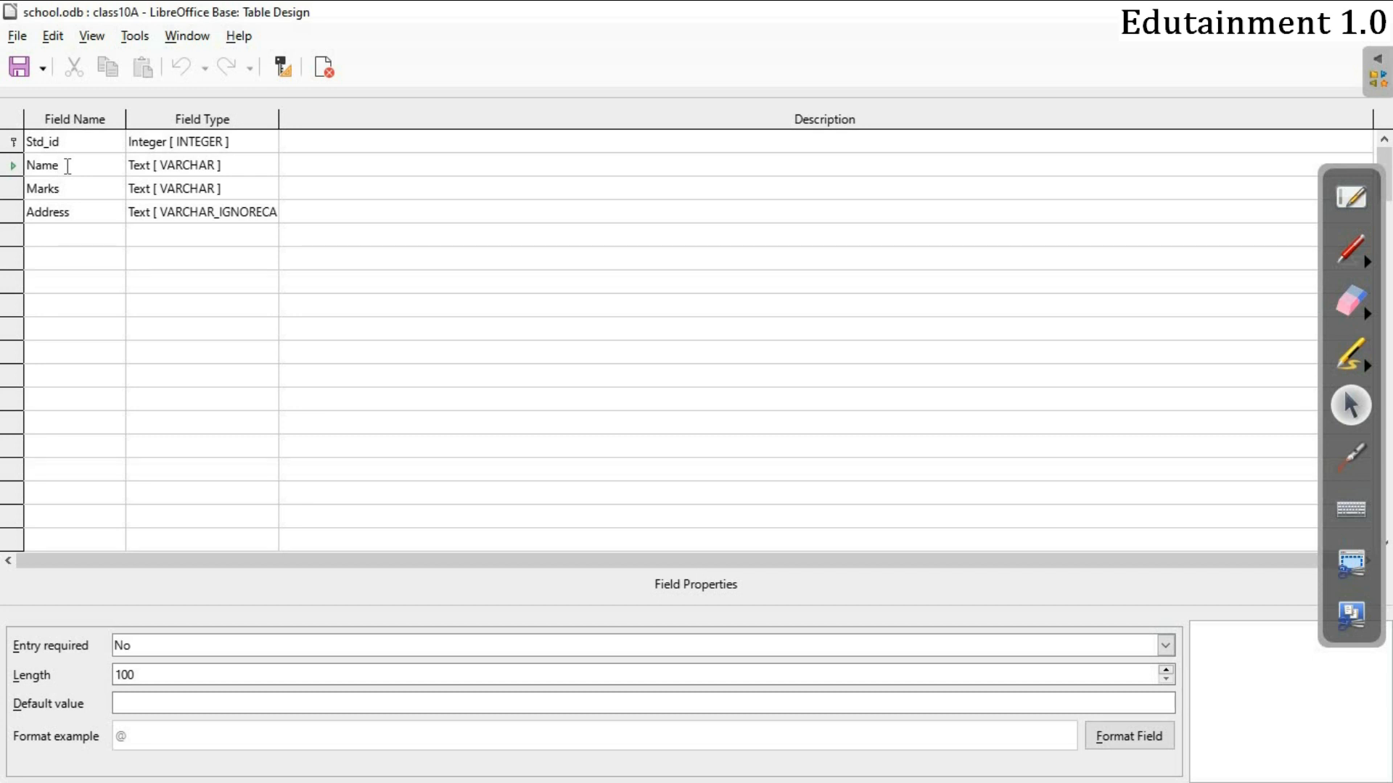
key("BackSpace")
key("BackSpace")
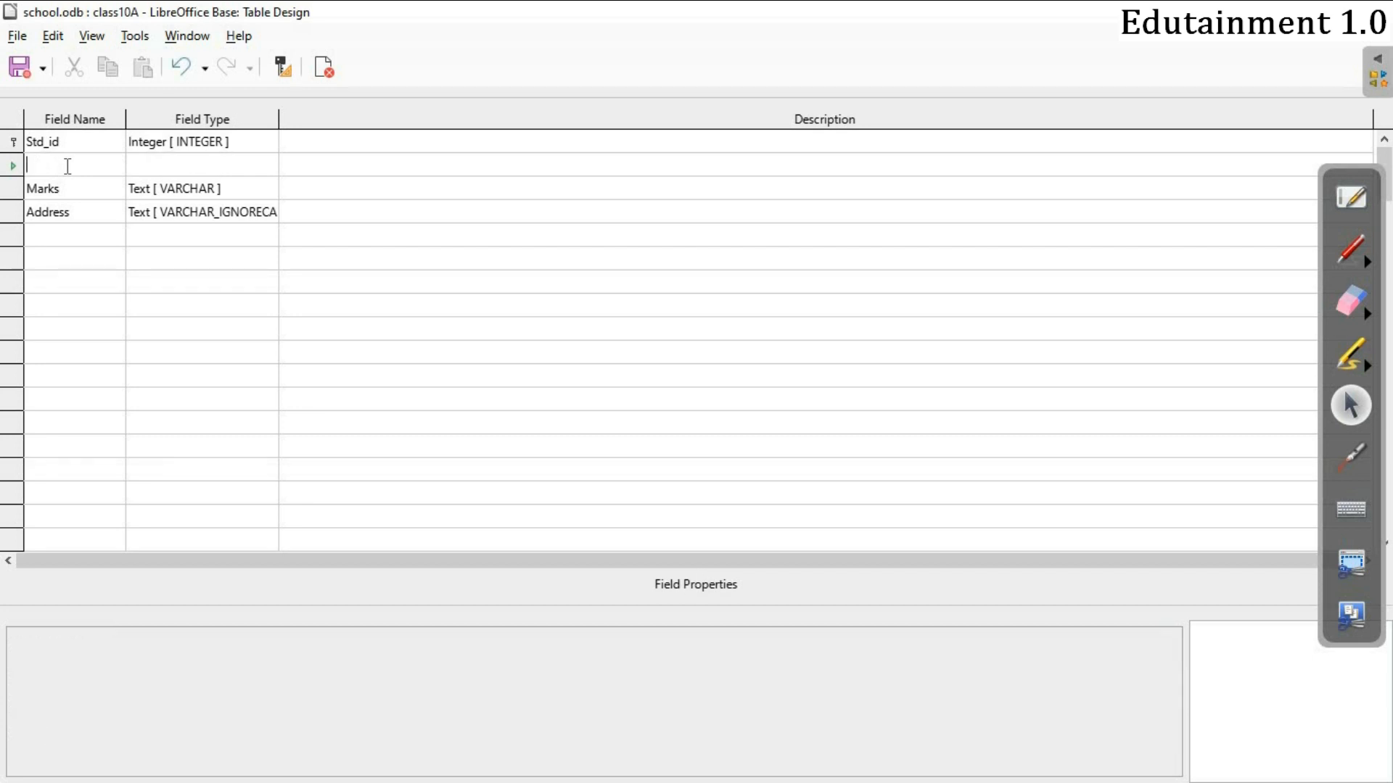
type("Fr")
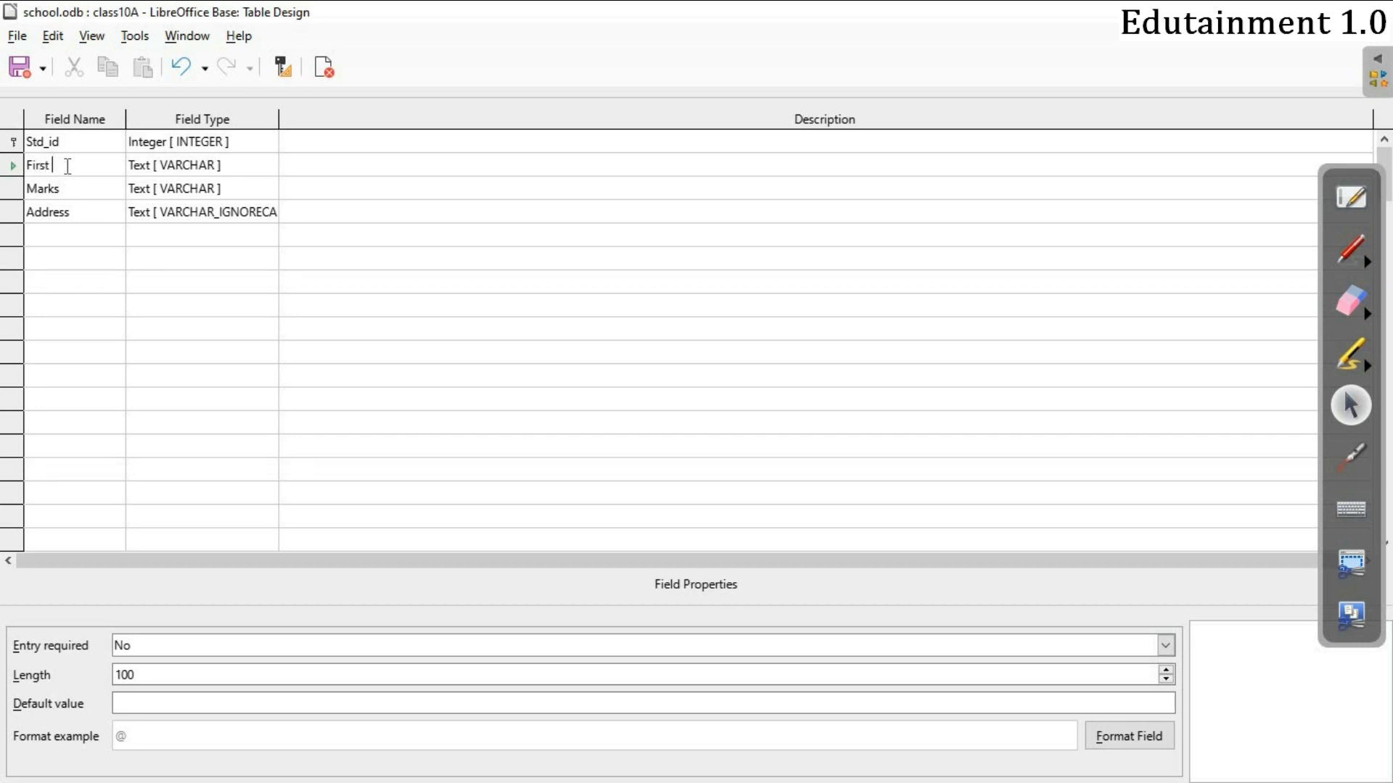
type("rst_NAme")
left_click(18, 66)
left_click(323, 67)
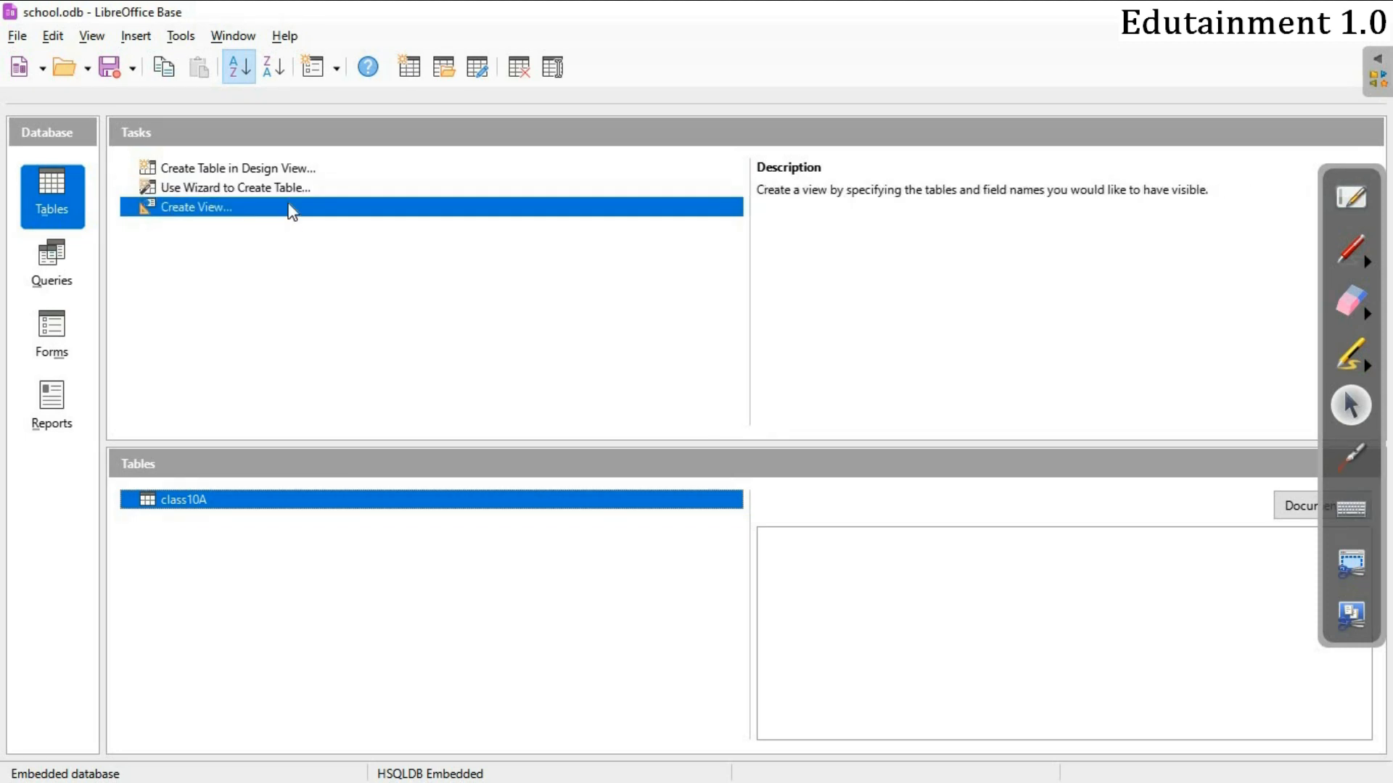
- Start a new table with the Table Wizard, using the Employees sample table in the Business category
left_click(288, 192)
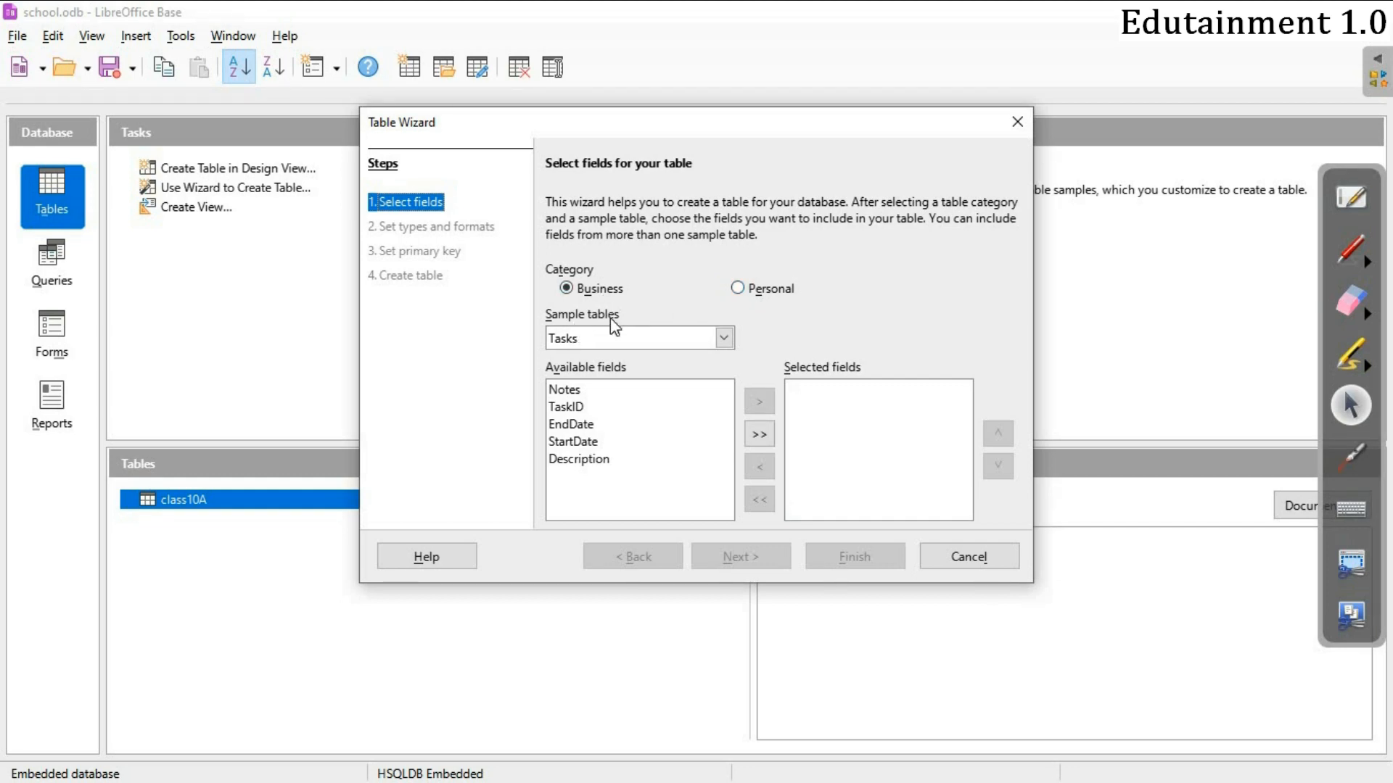
left_click(723, 339)
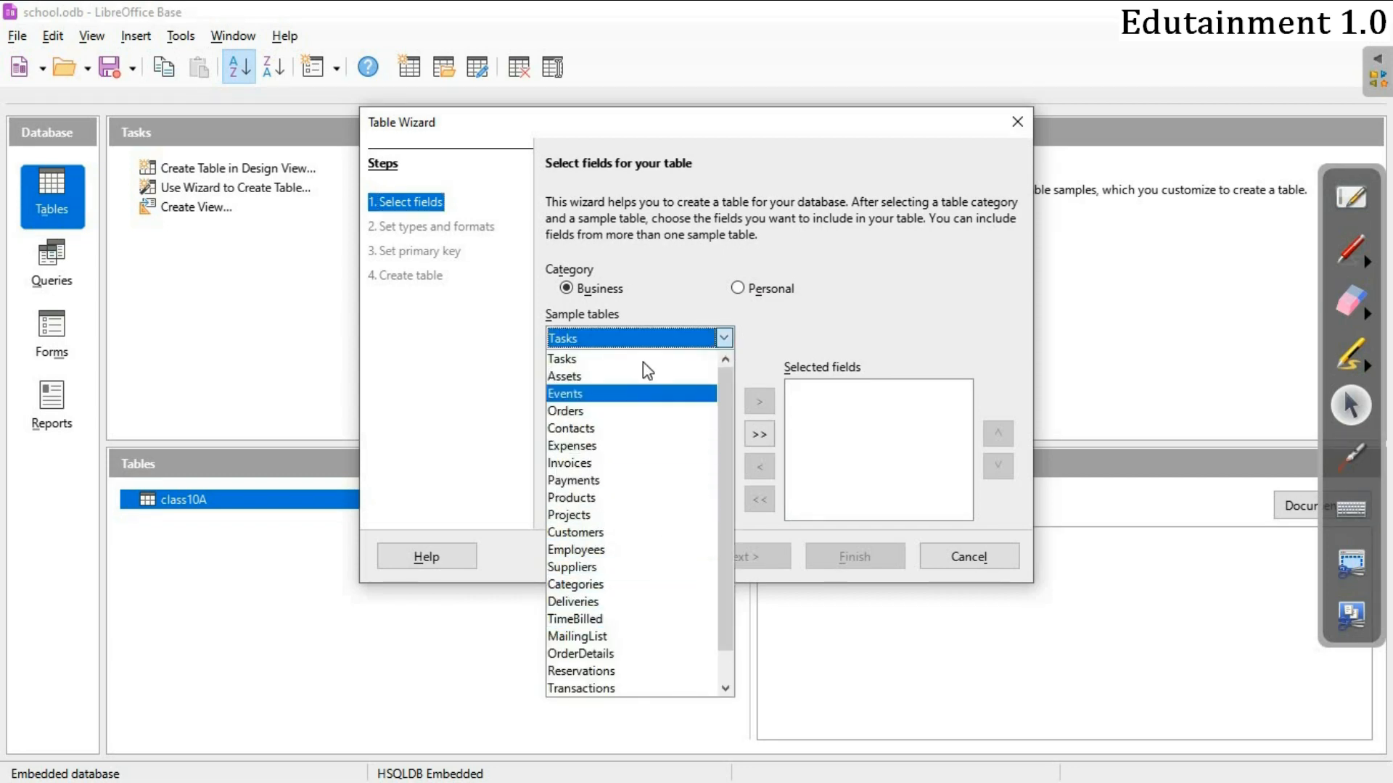
left_click(588, 550)
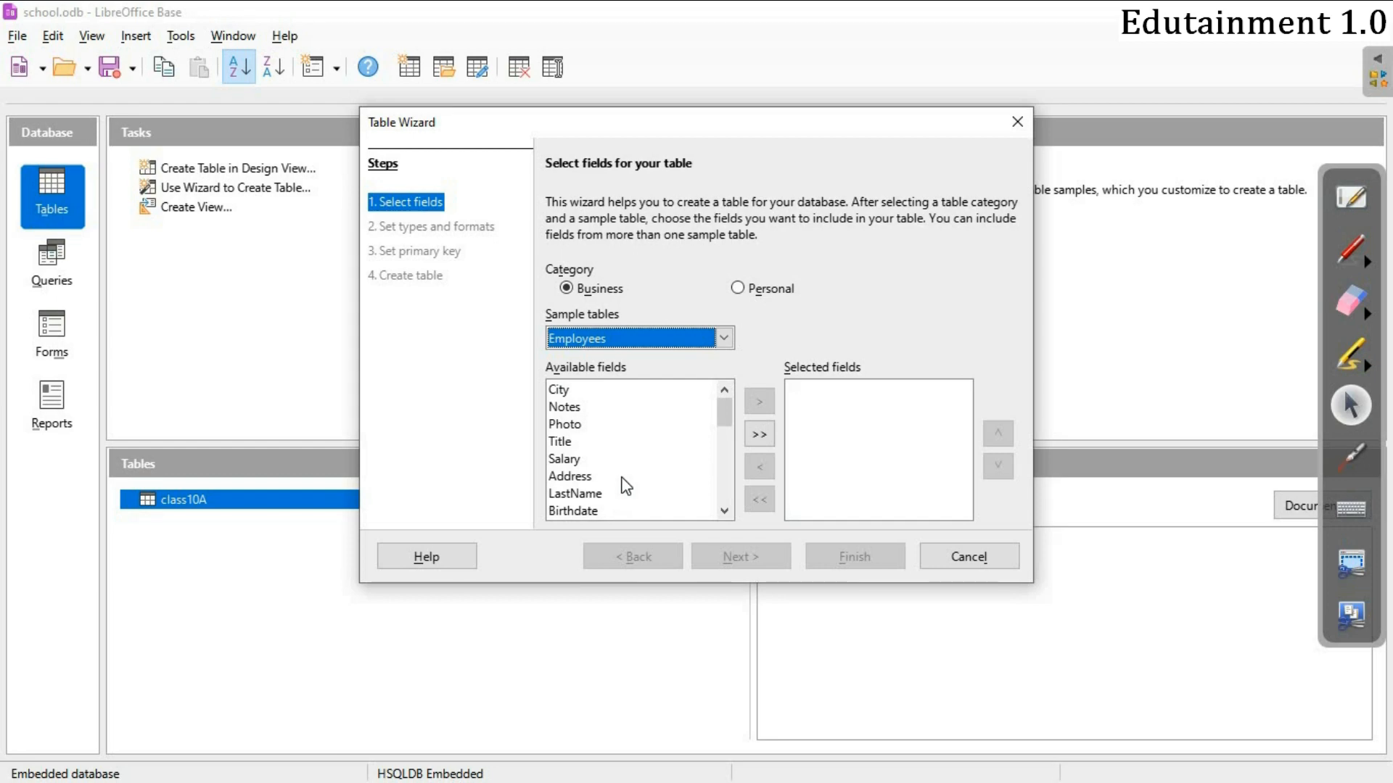
- Add the DepartmentID and FirstName fields from the Employees sample to the selected fields
left_click(642, 456)
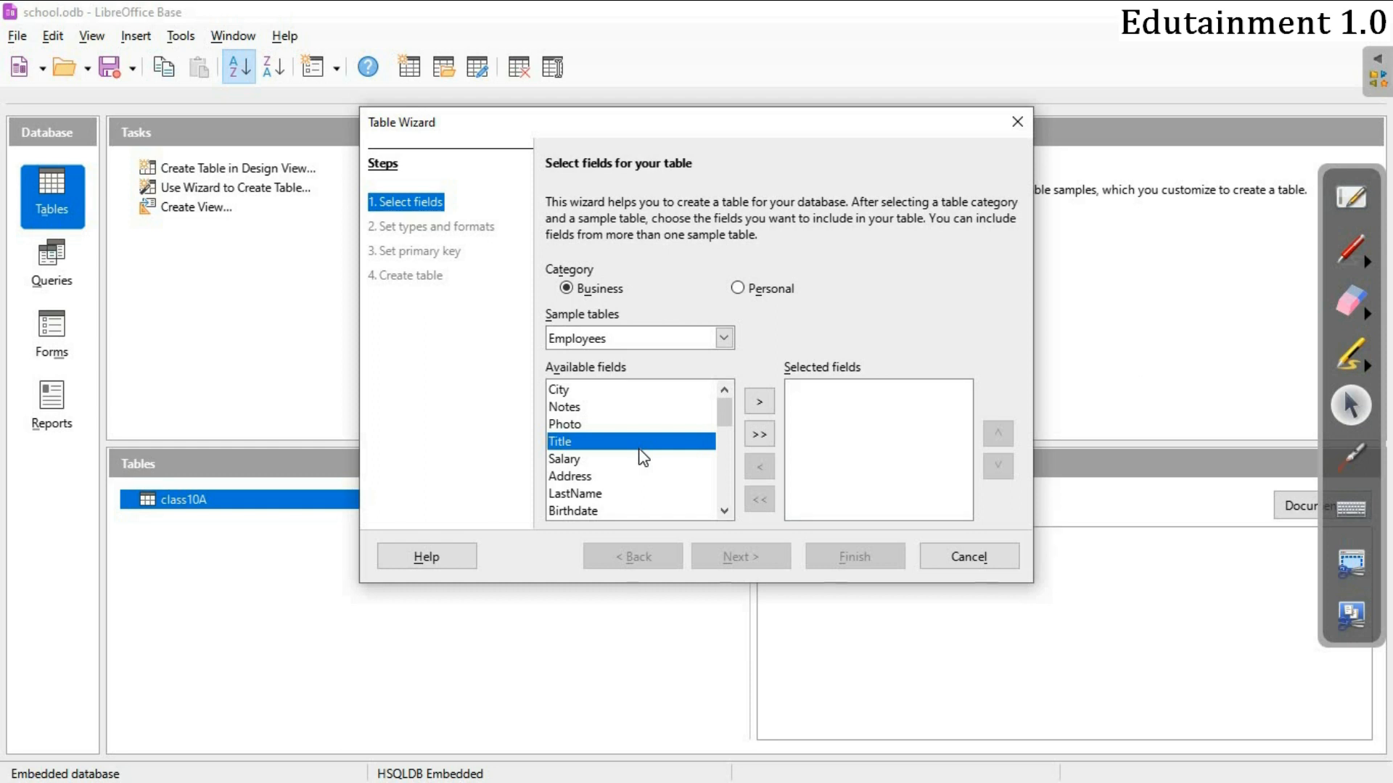
scroll(642, 455, "down", 2)
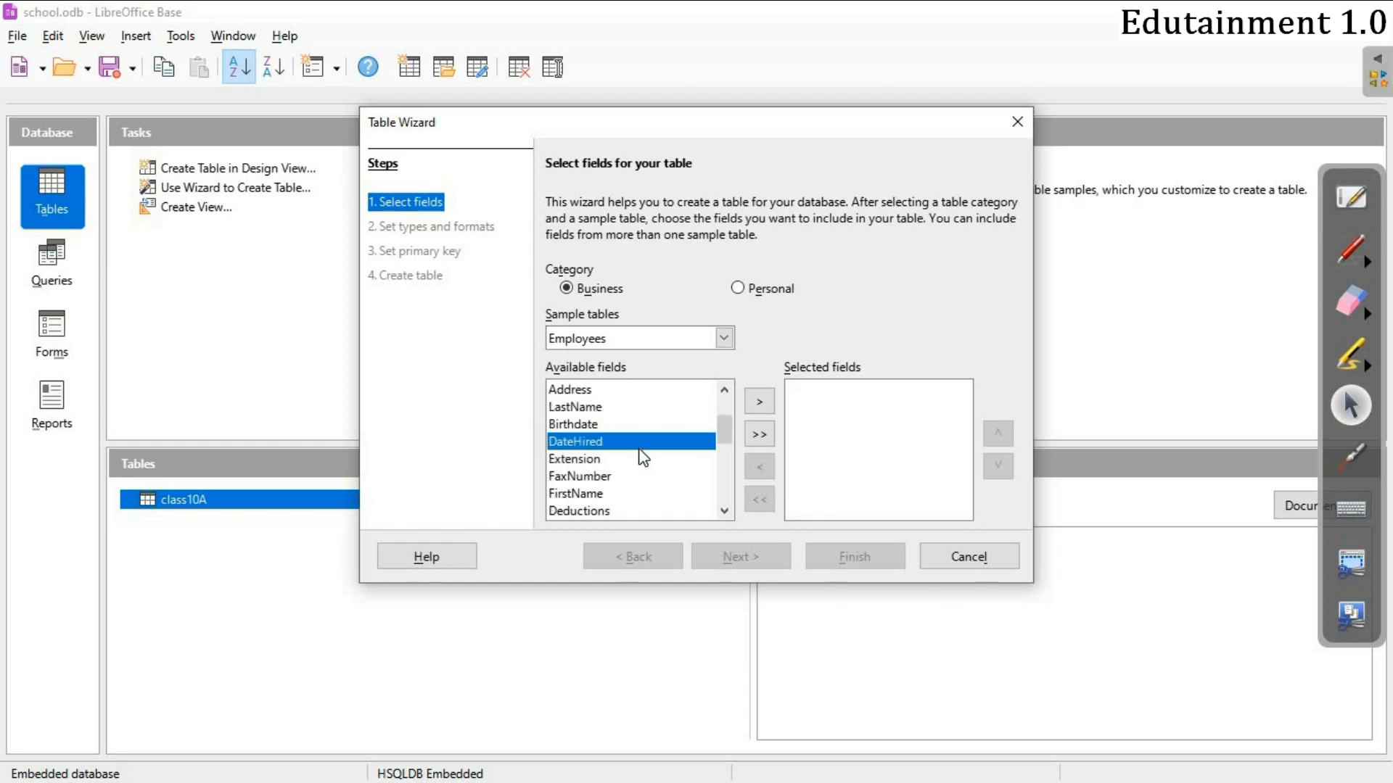
scroll(642, 455, "down", 4)
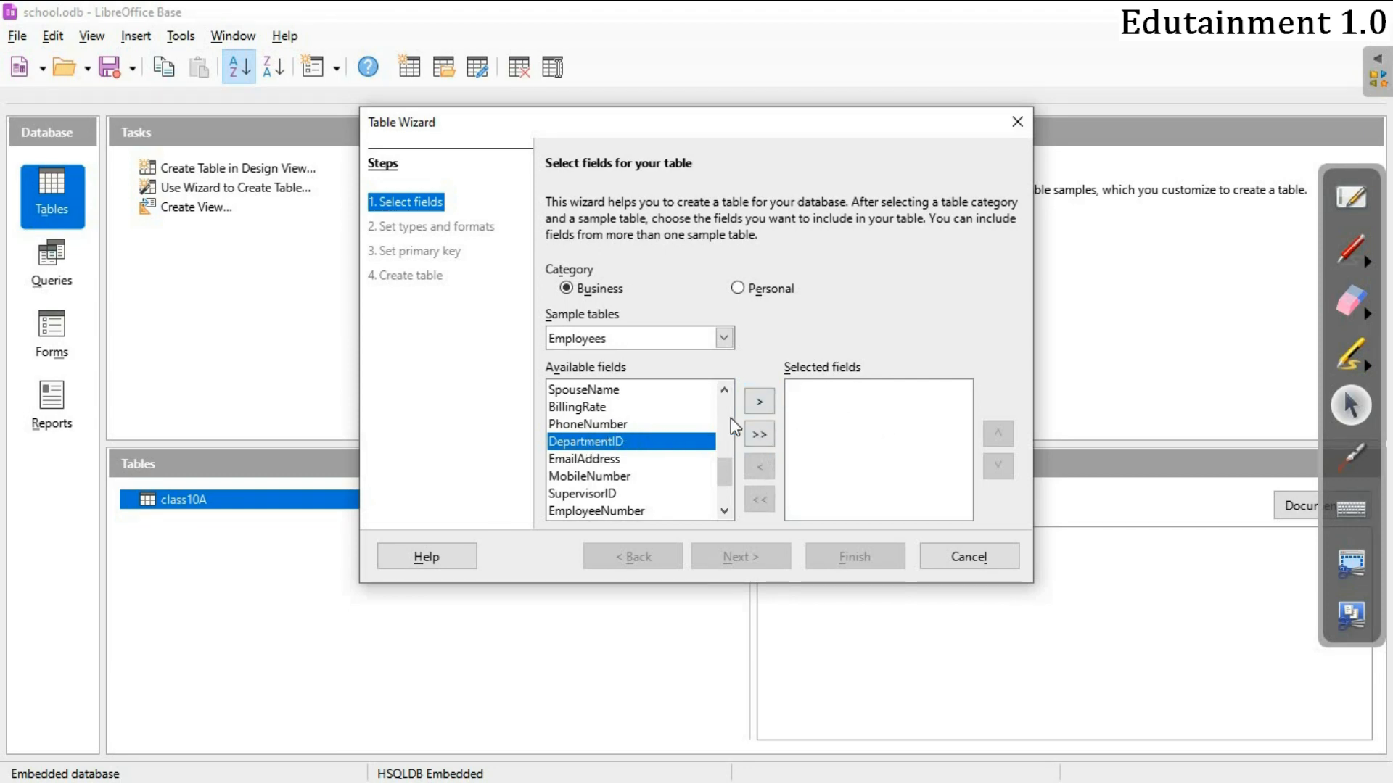
left_click(758, 403)
left_click(654, 428)
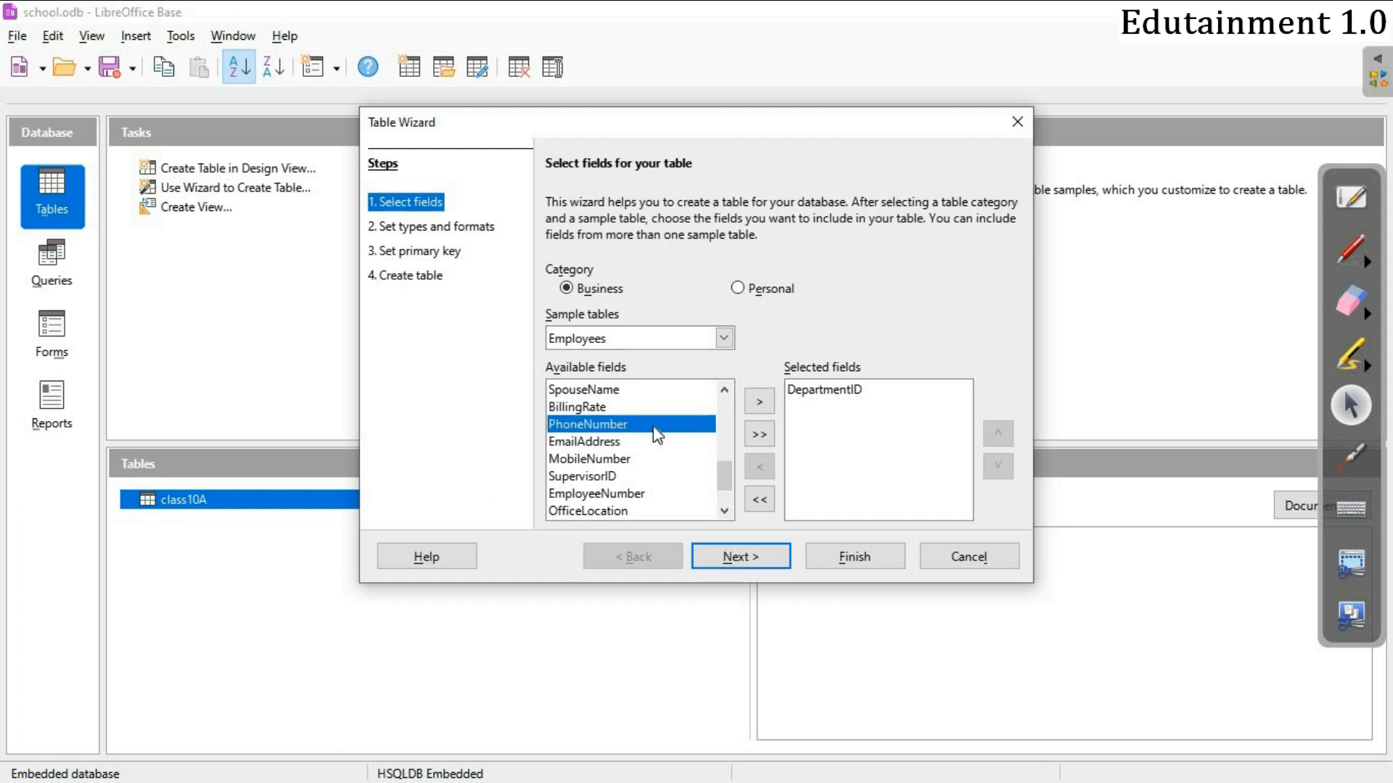
scroll(657, 434, "up", 3)
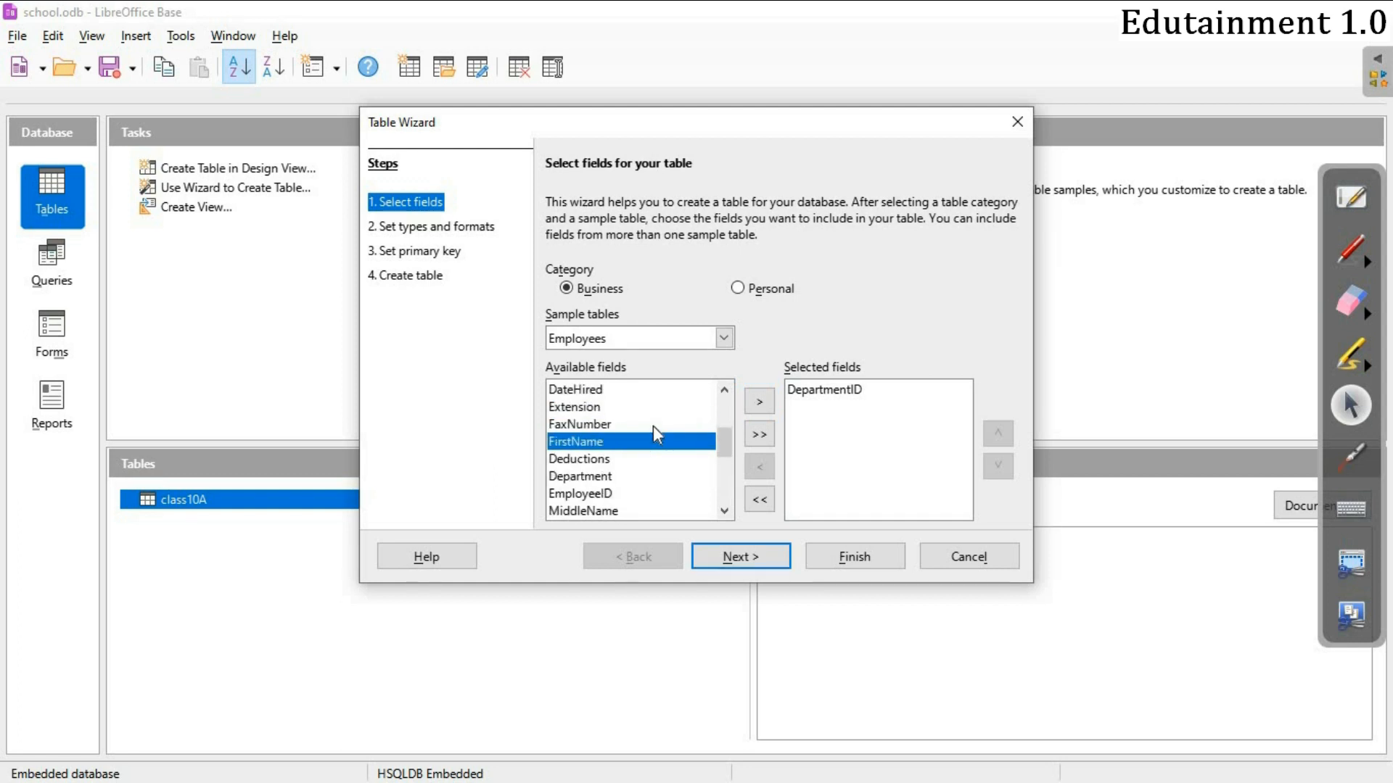
left_click(762, 404)
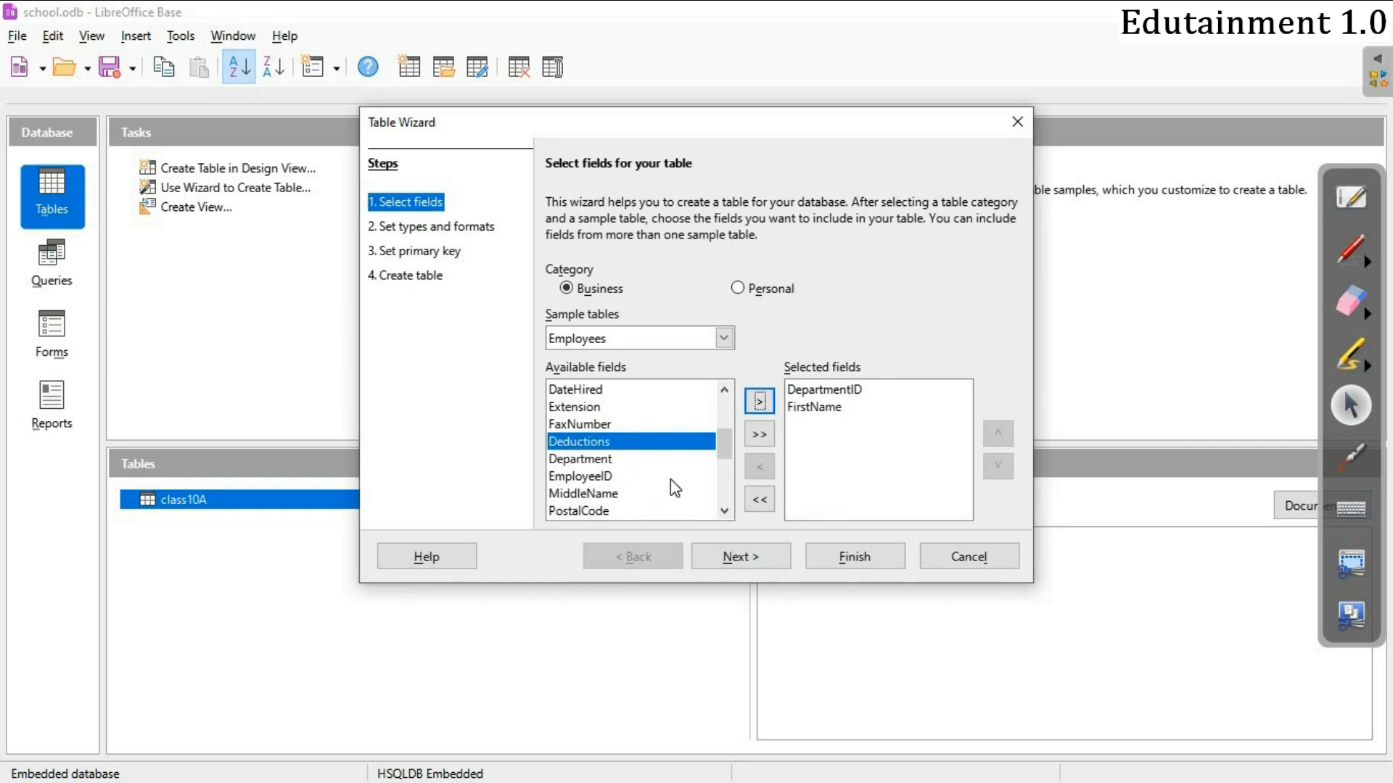
- Add the Salary and City fields to the new table's selected fields
mouse_move(724, 444)
left_mouse_down()
mouse_move(724, 491)
mouse_move(723, 406)
mouse_move(724, 420)
left_mouse_up()
left_click(579, 425)
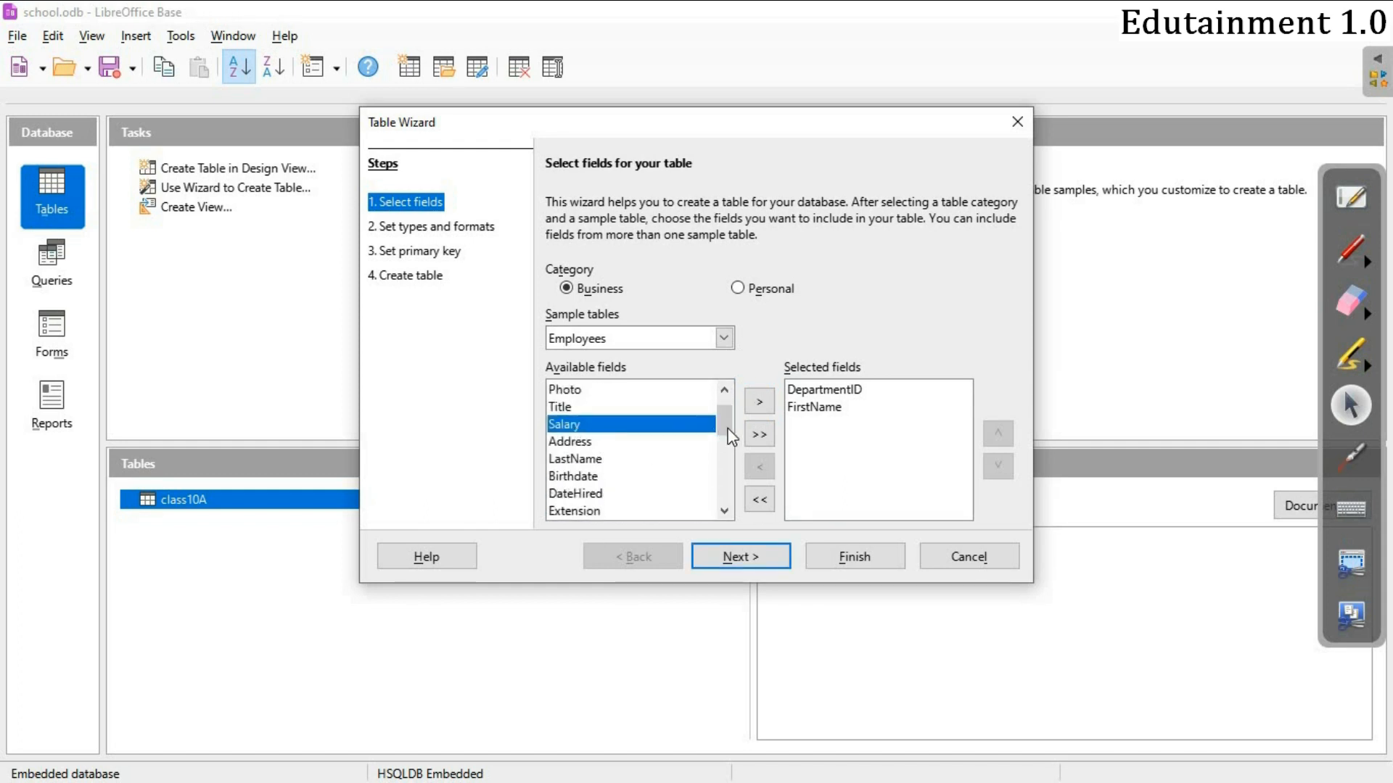
left_click(758, 402)
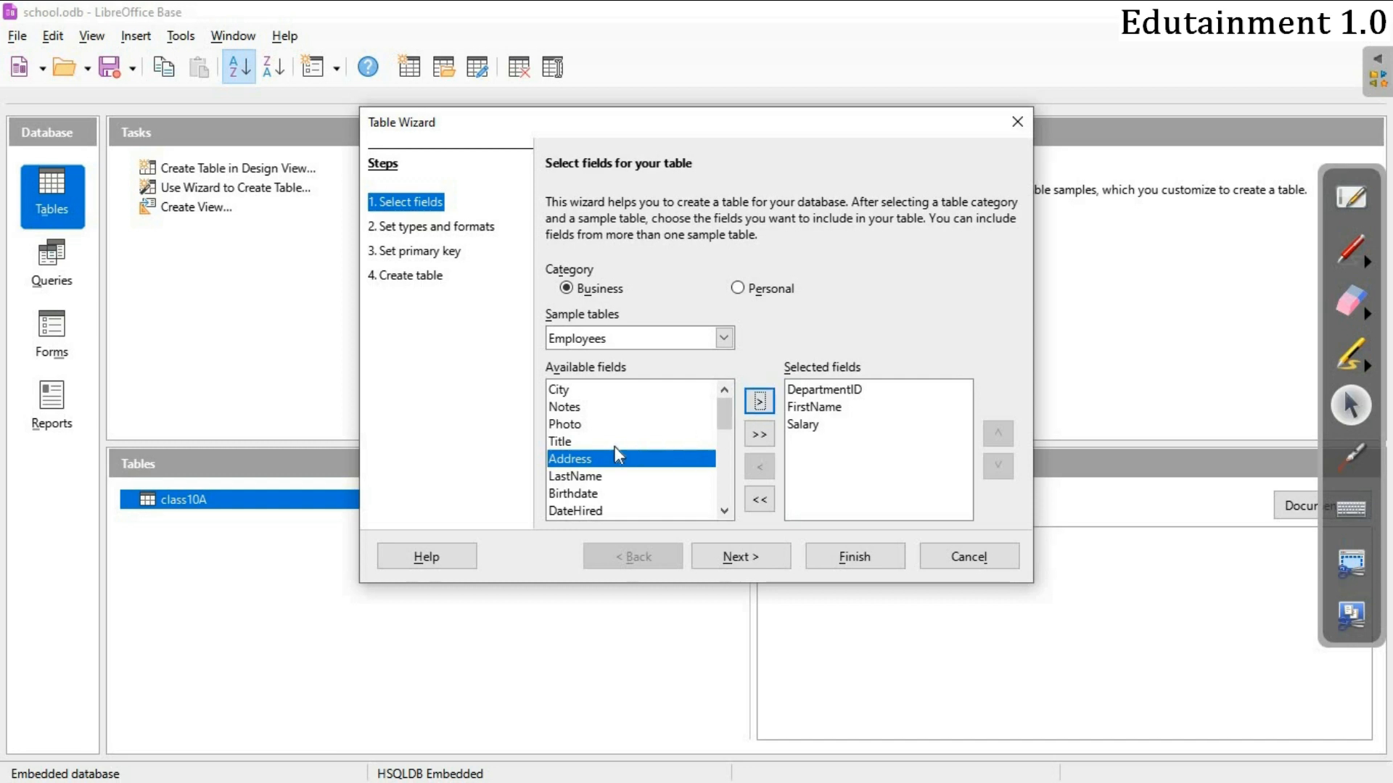
left_click(562, 392)
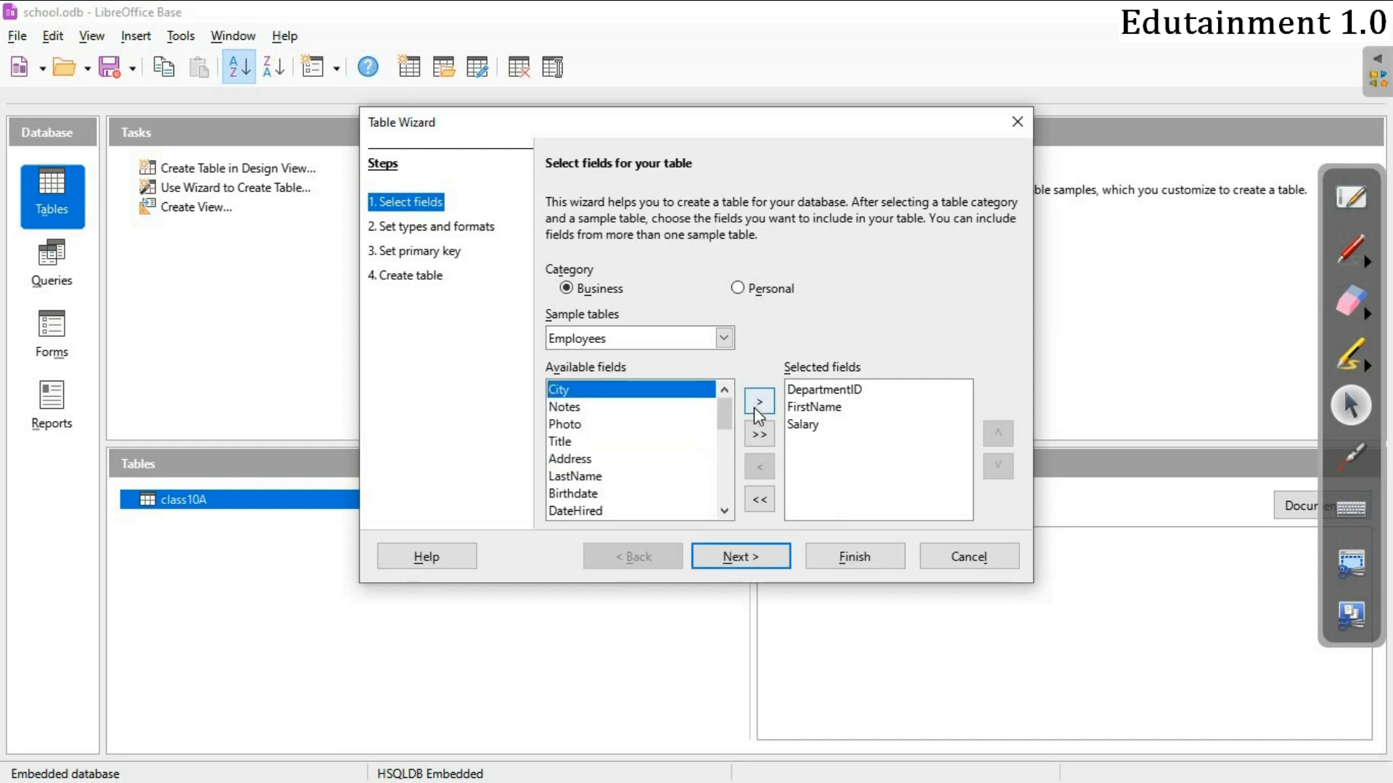
left_click(758, 403)
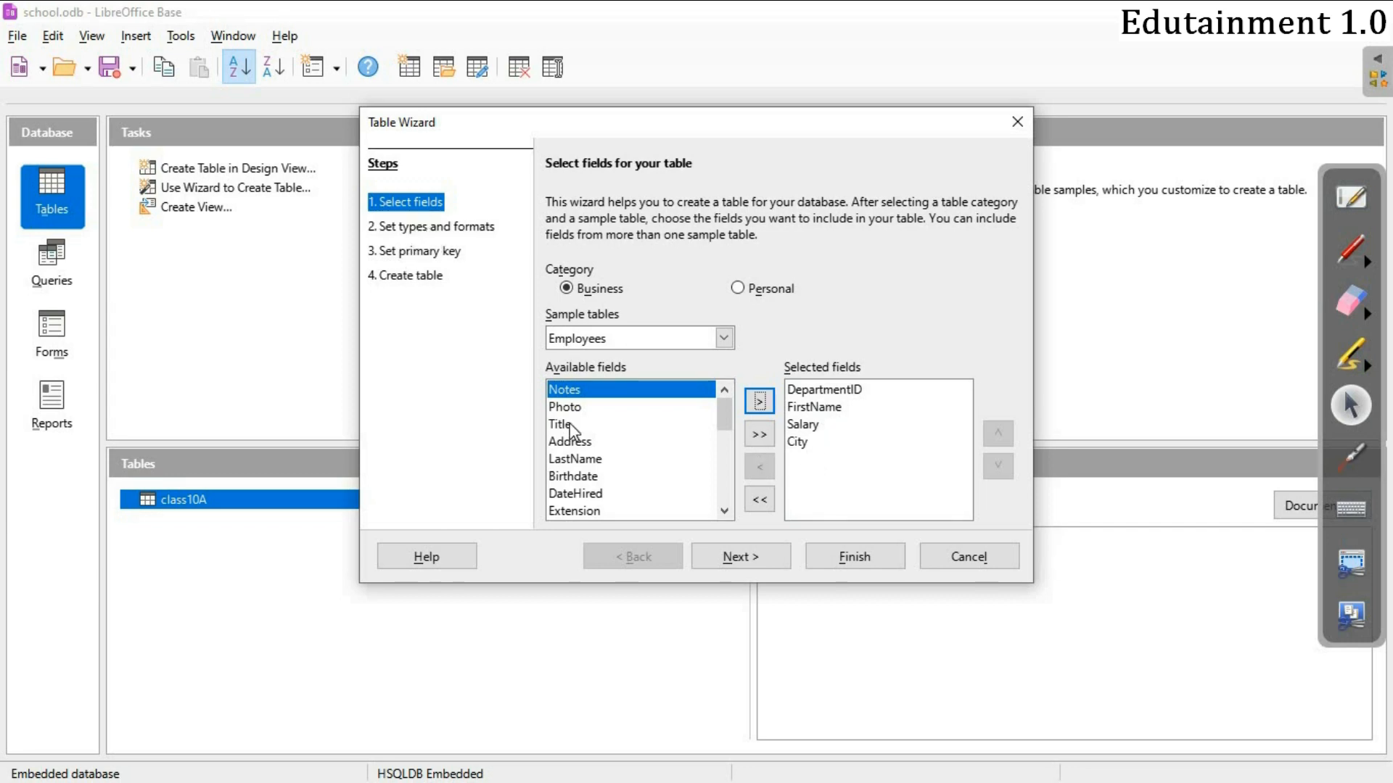
- Advance the wizard to field types and formats, and review the settings of DepartmentID and FirstName
left_click(739, 560)
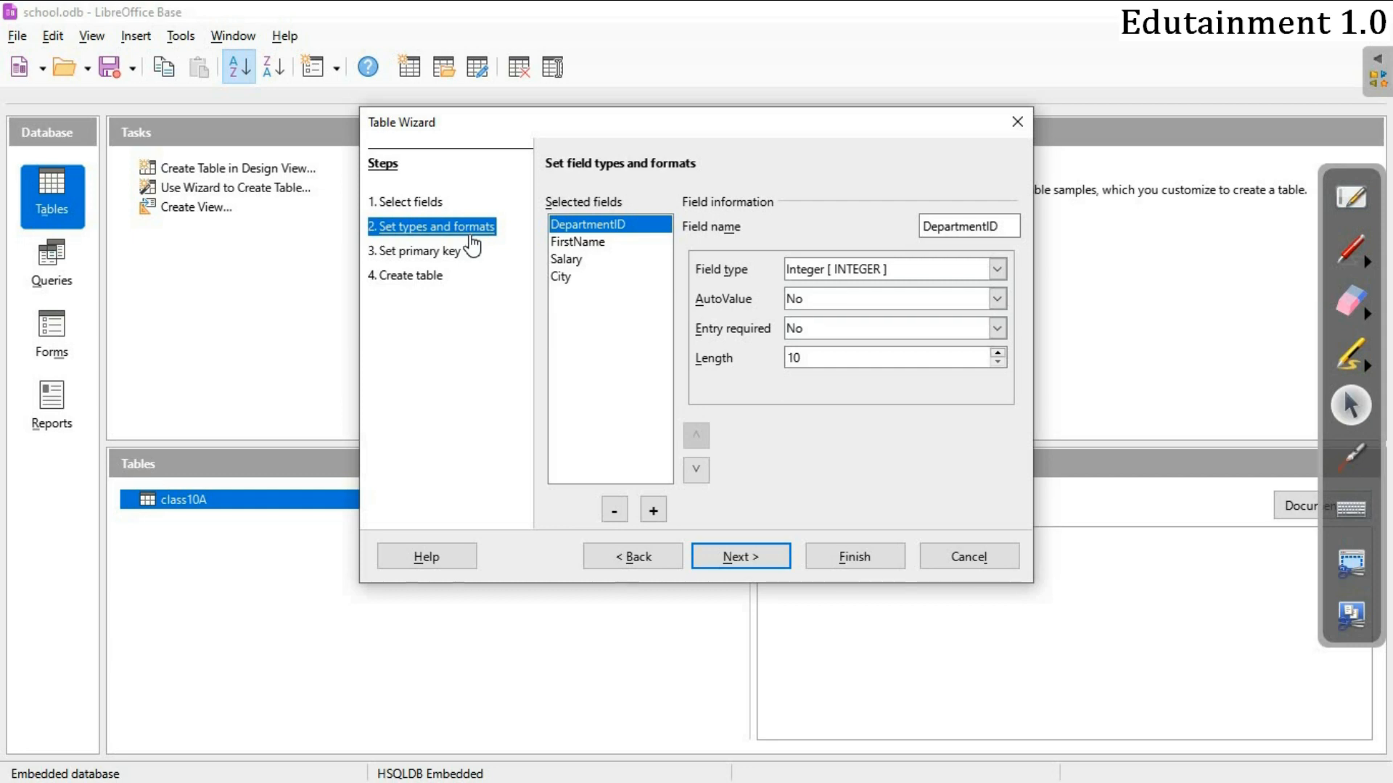
left_click(1013, 227)
double_click(986, 226)
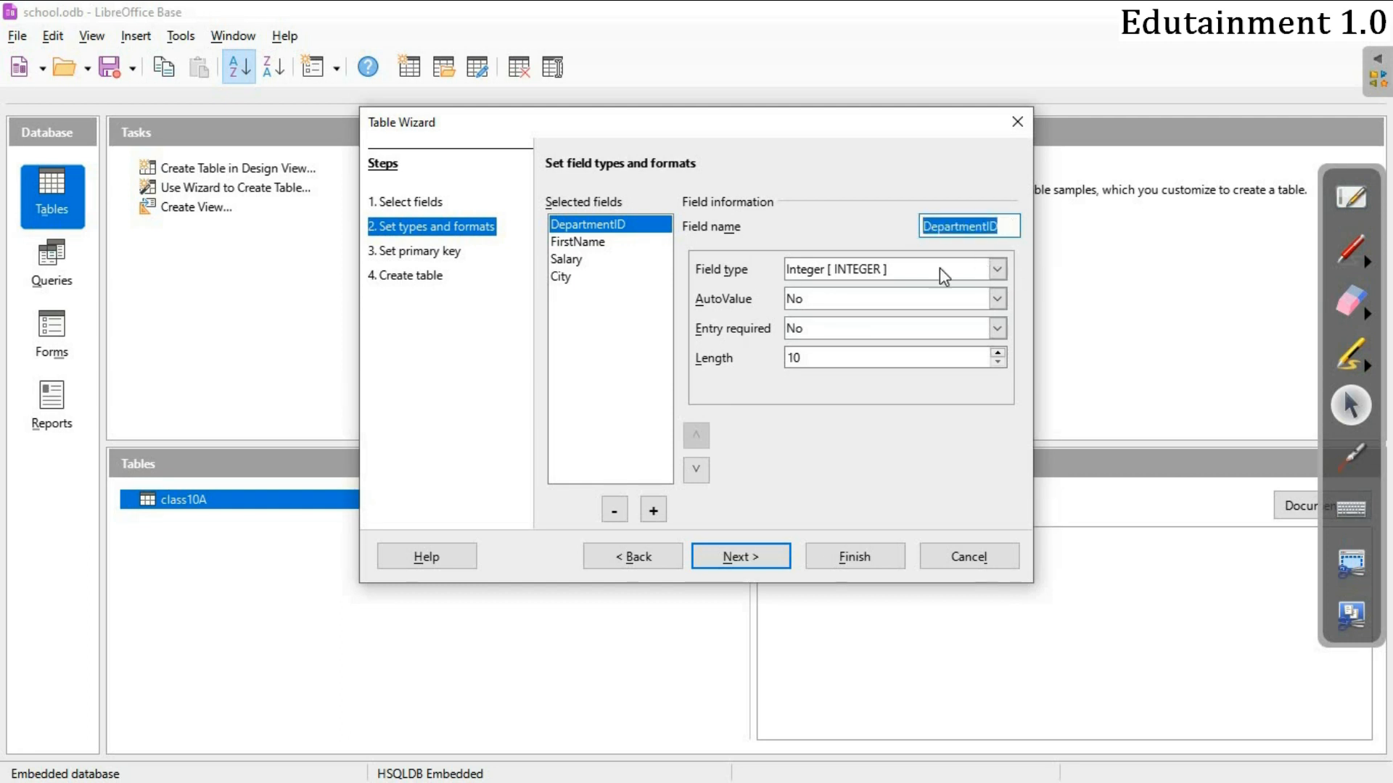
left_click(997, 270)
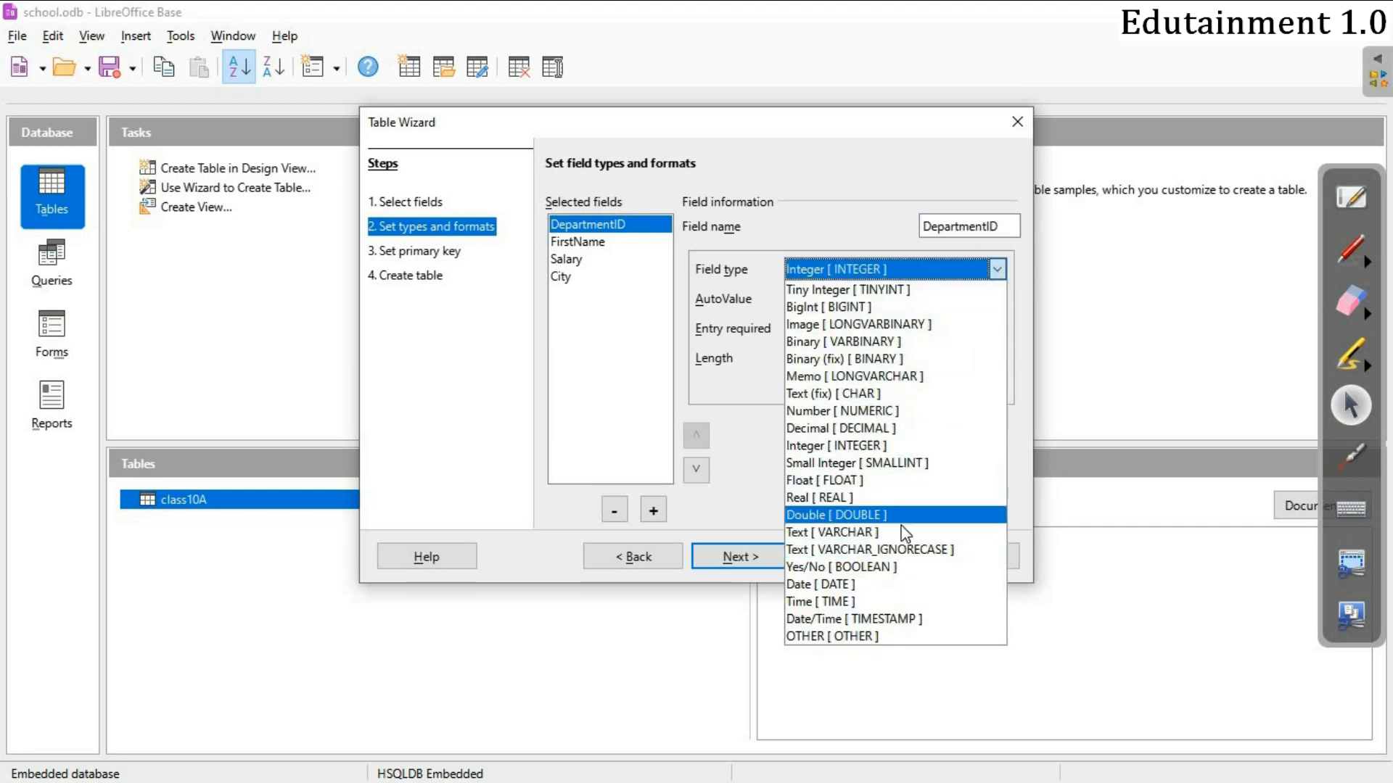
left_click(748, 430)
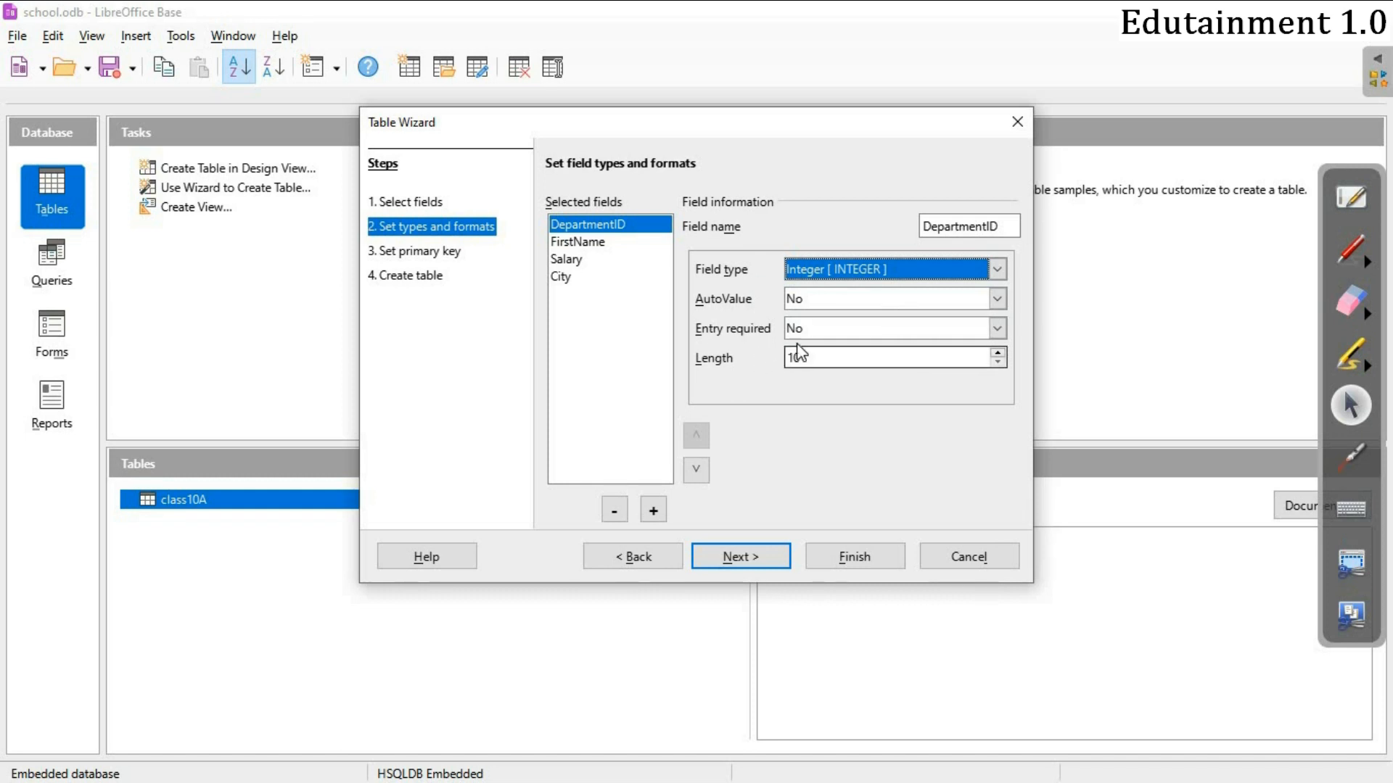
left_click(588, 242)
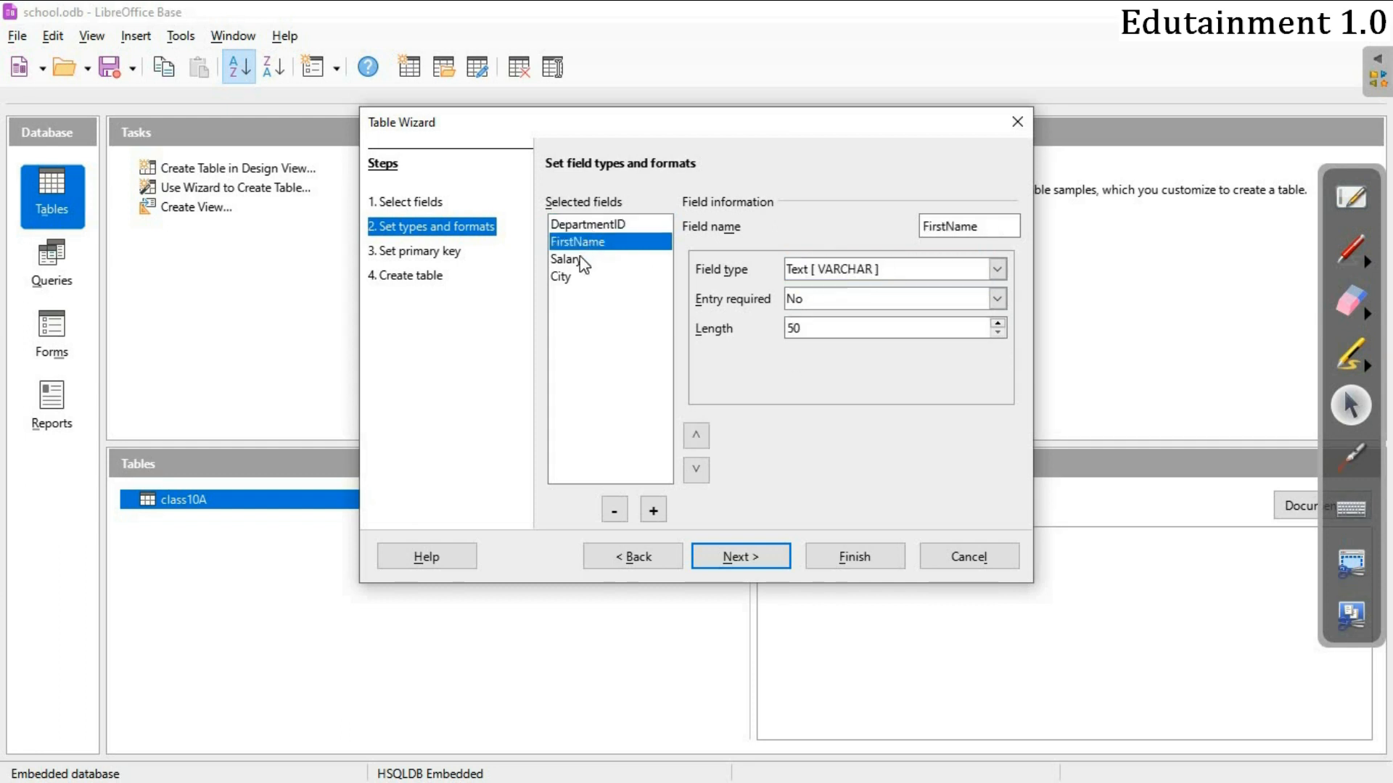
- Review the type and format settings of the Salary and City fields, and continue to the primary key settings
left_click(580, 259)
left_click(569, 276)
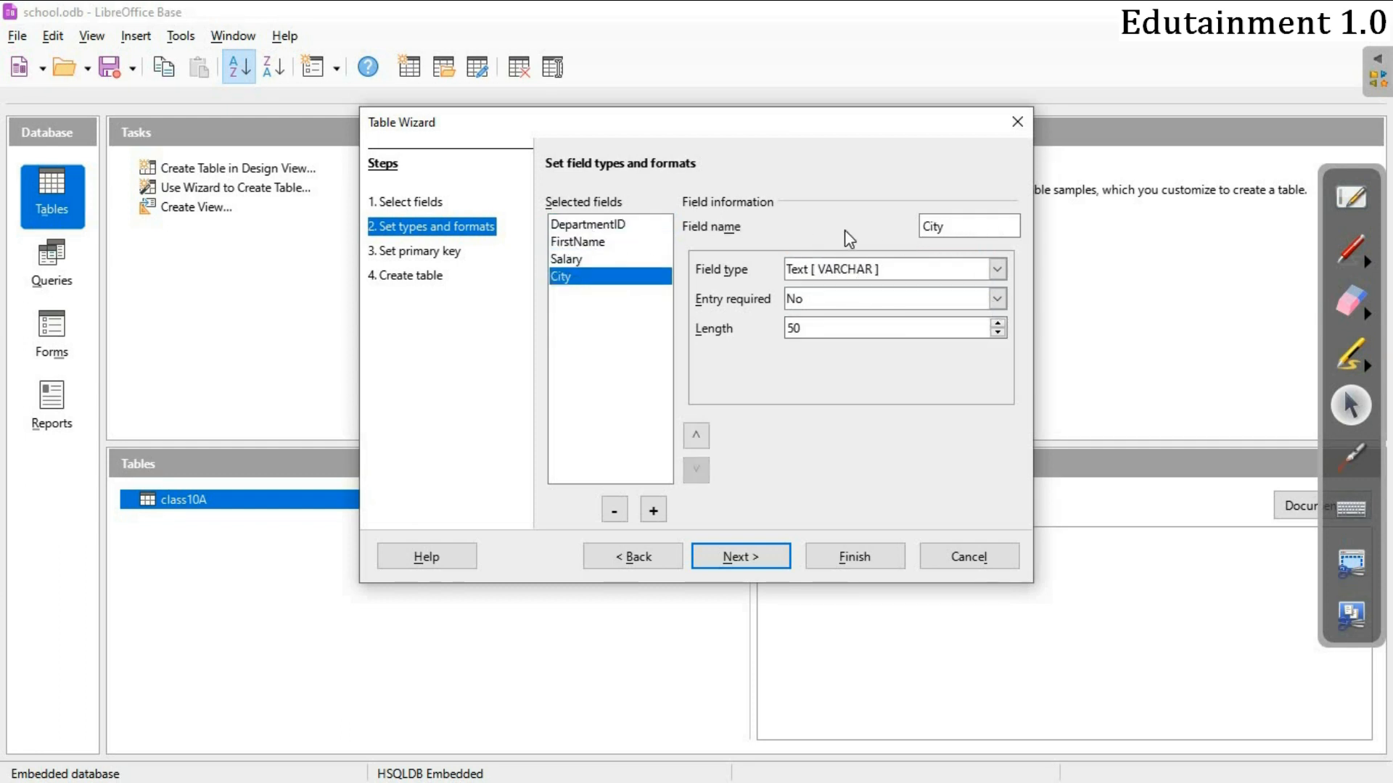
left_click(740, 558)
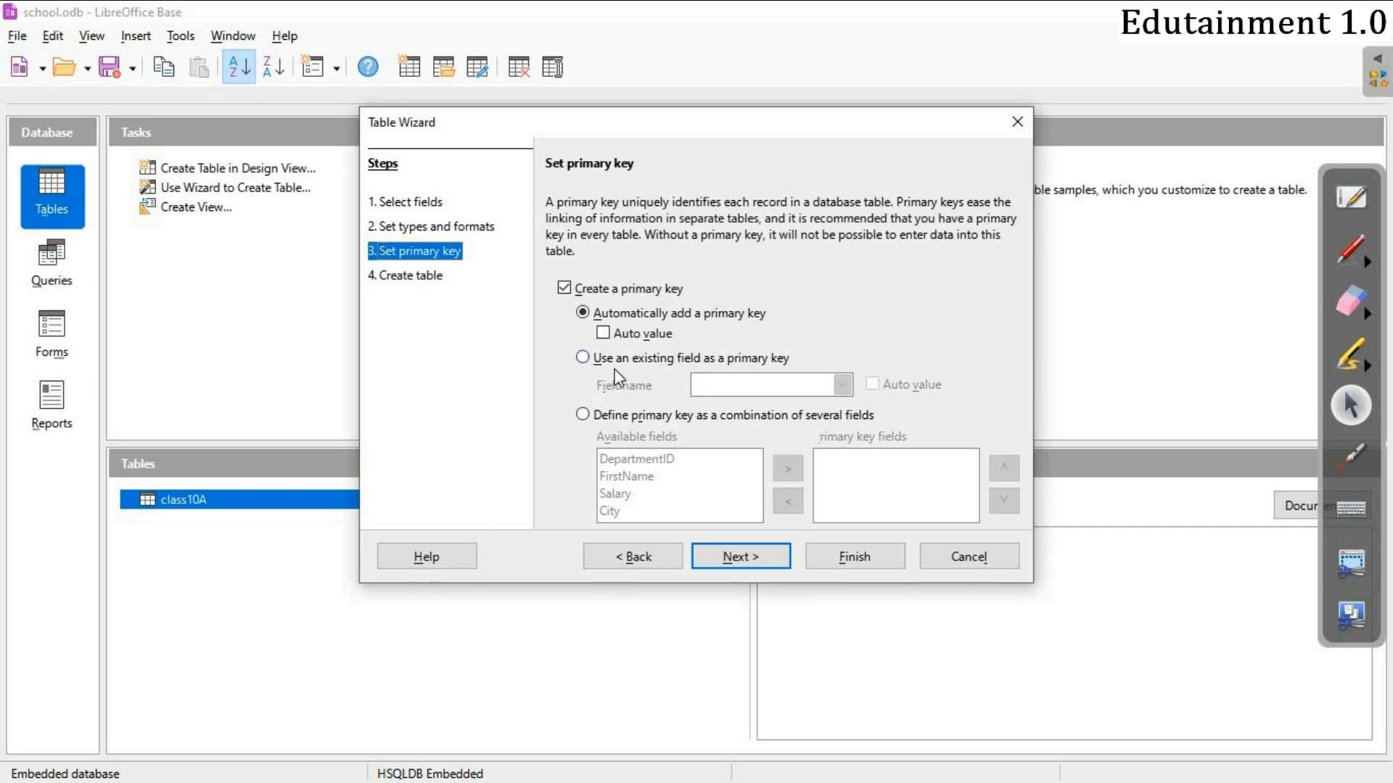
- Use the existing DepartmentID field as the primary key, and continue to the table creation settings
left_click(582, 357)
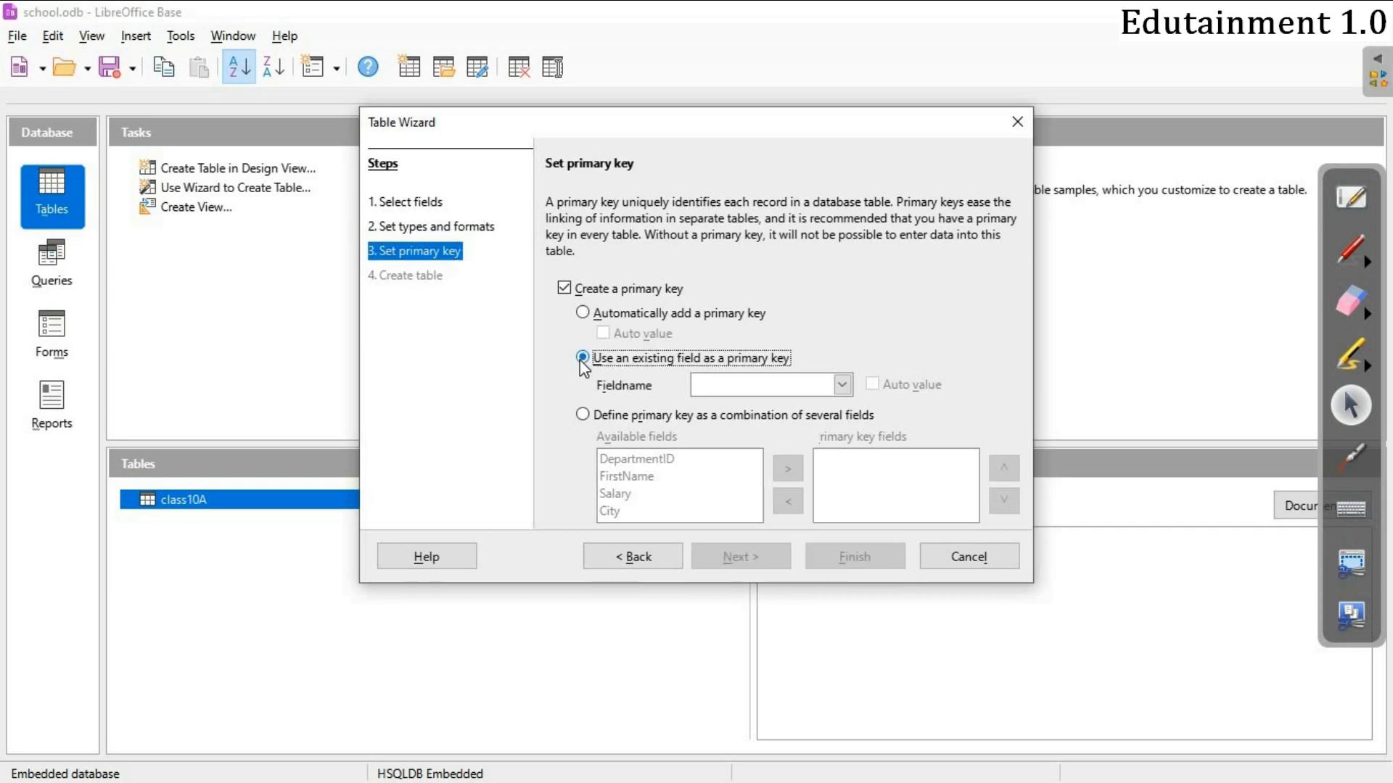
left_click(841, 385)
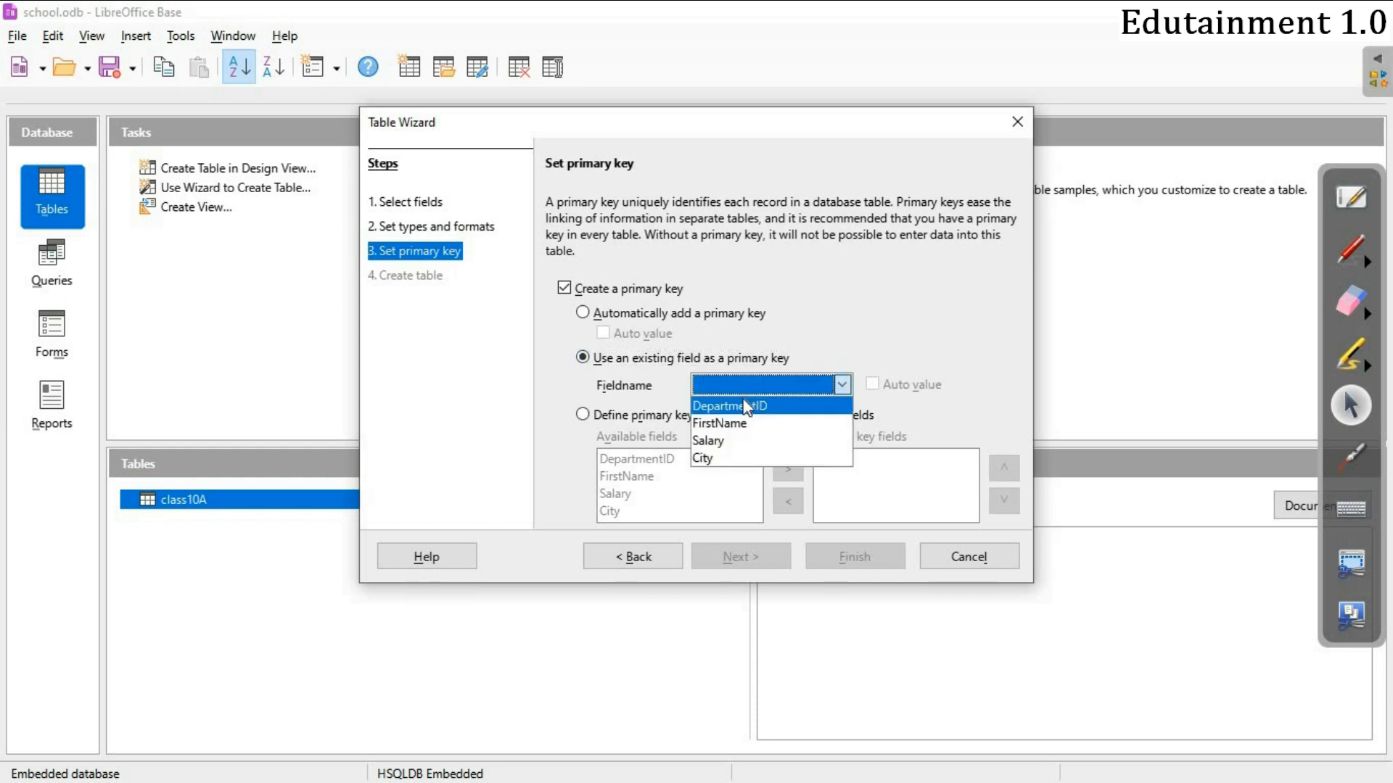
left_click(715, 406)
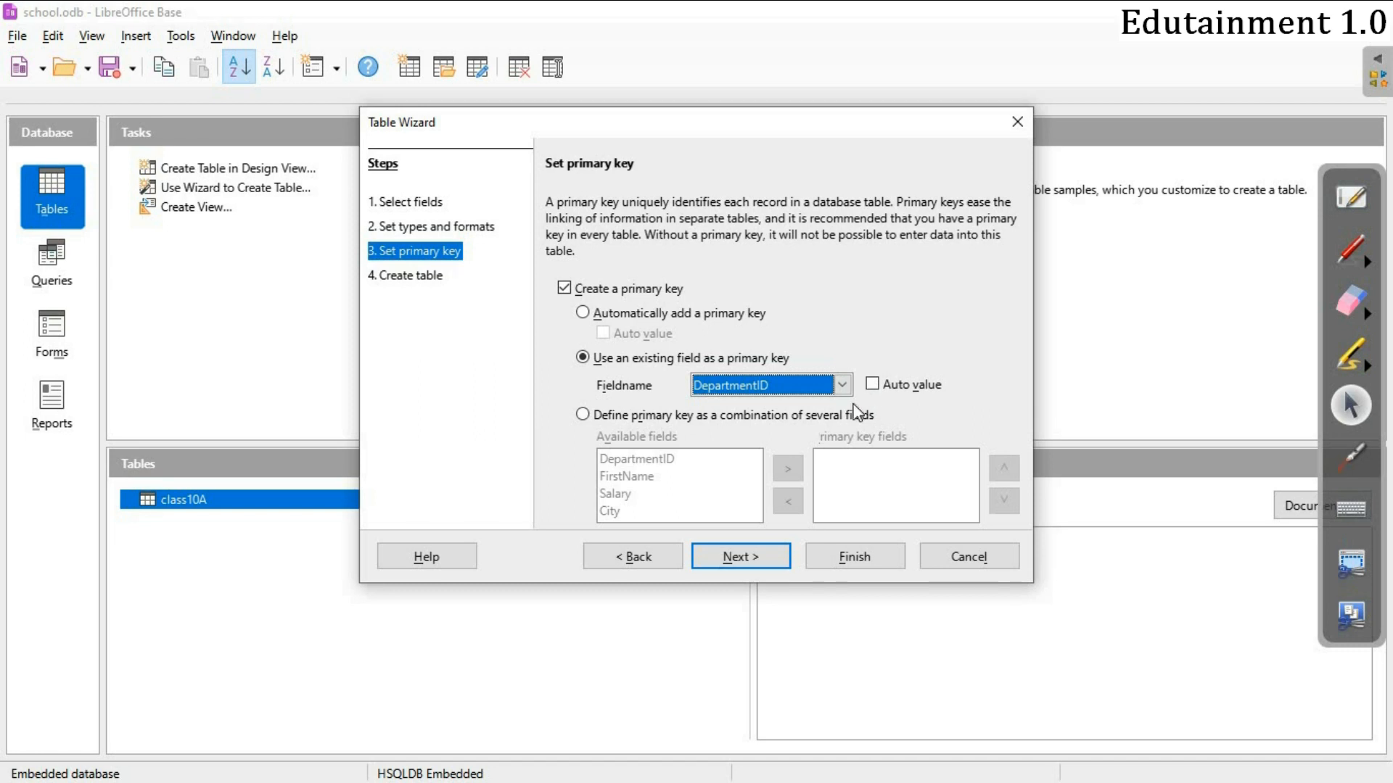
left_click(731, 573)
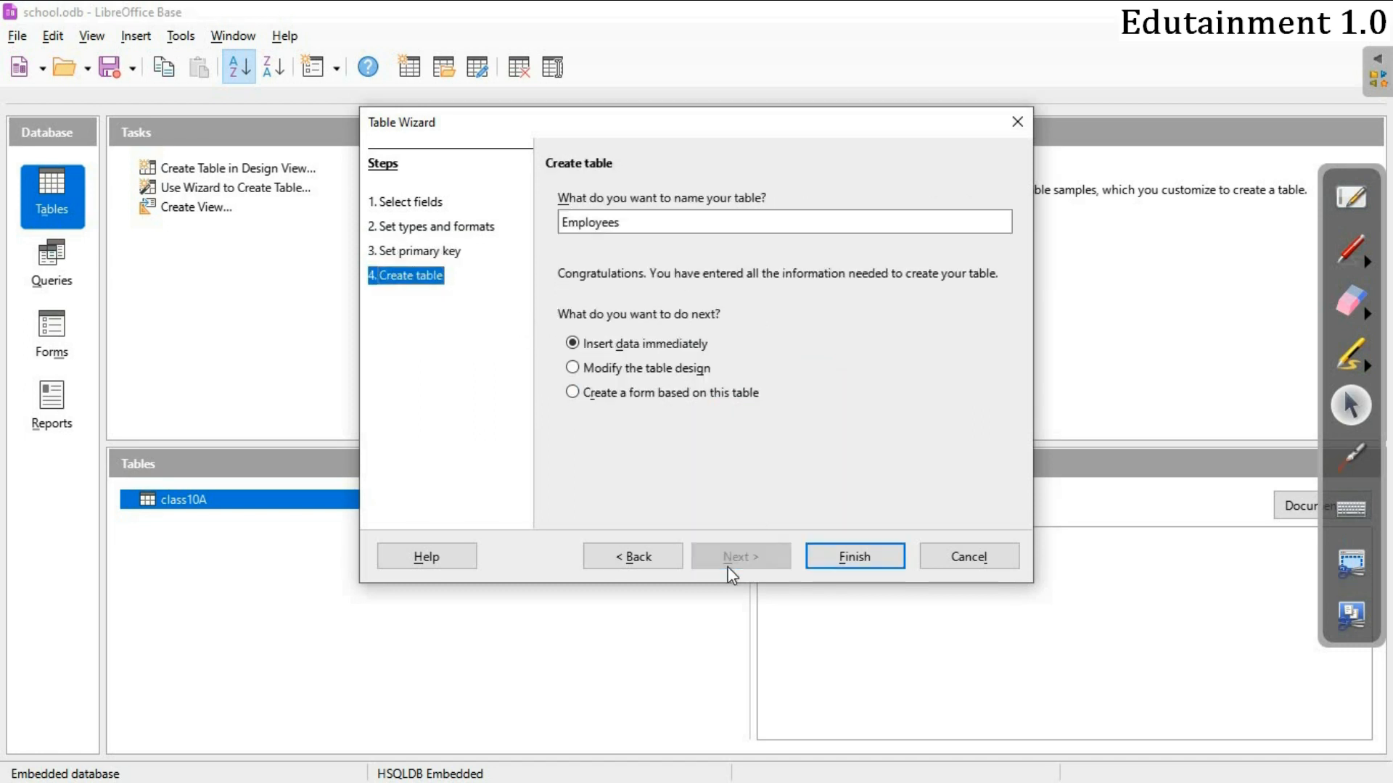
- Create the table with the name Employees and the option to insert data immediately, and close its data view
left_click(635, 229)
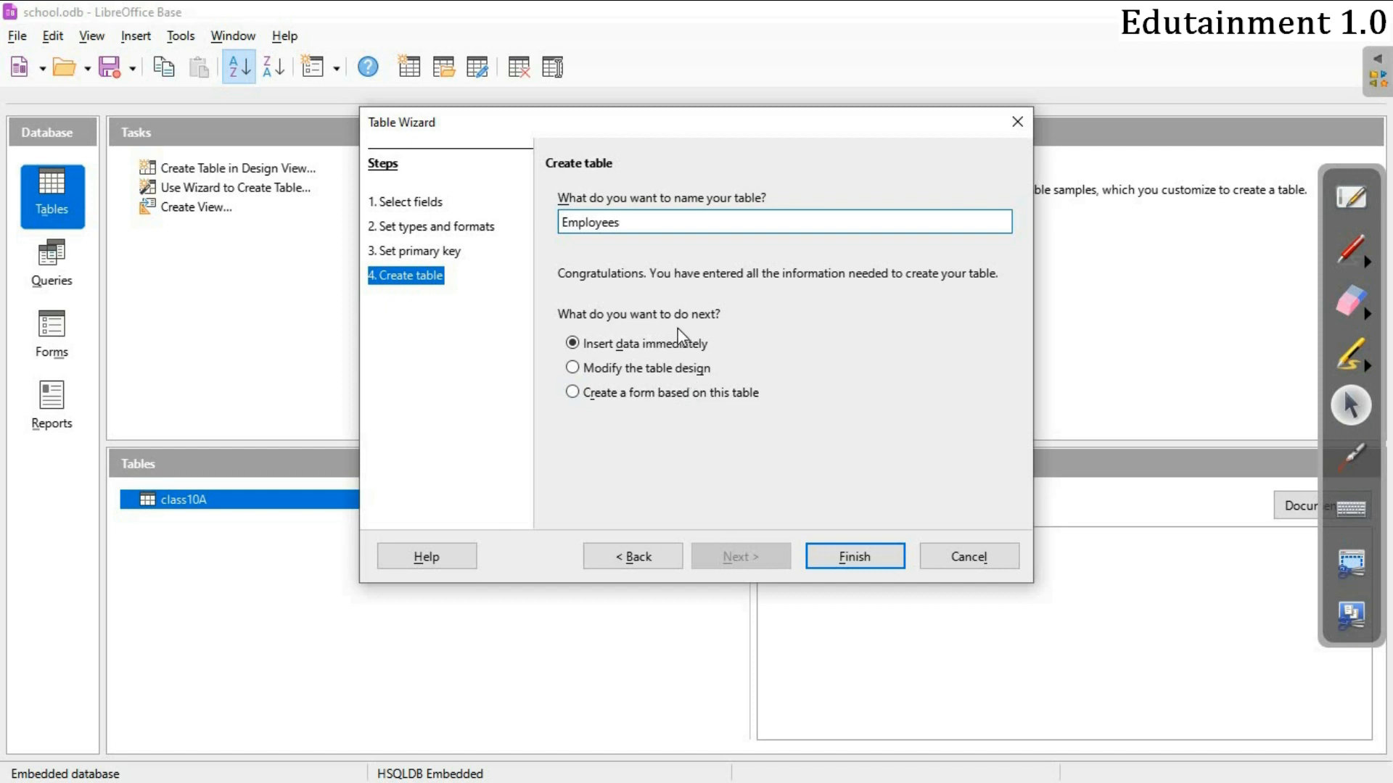
left_click(859, 562)
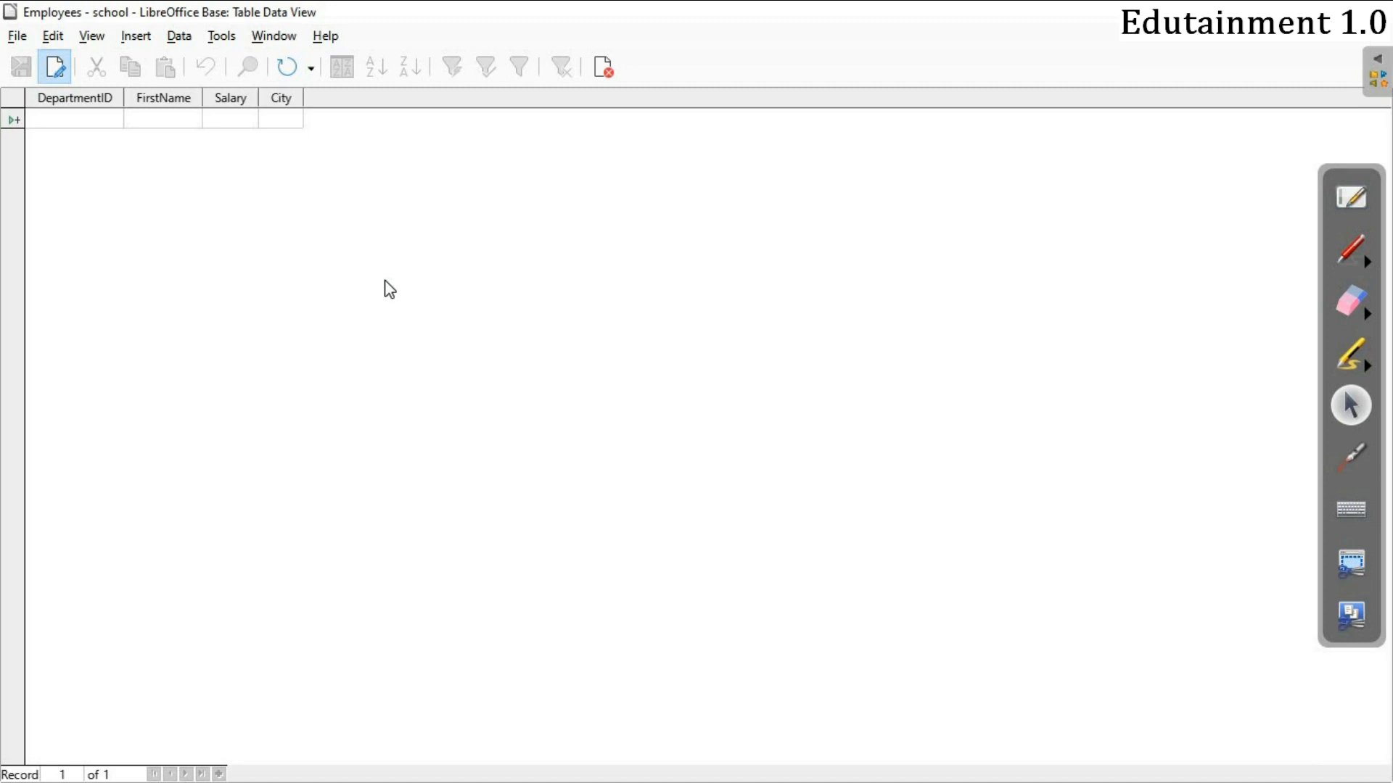
left_click(606, 66)
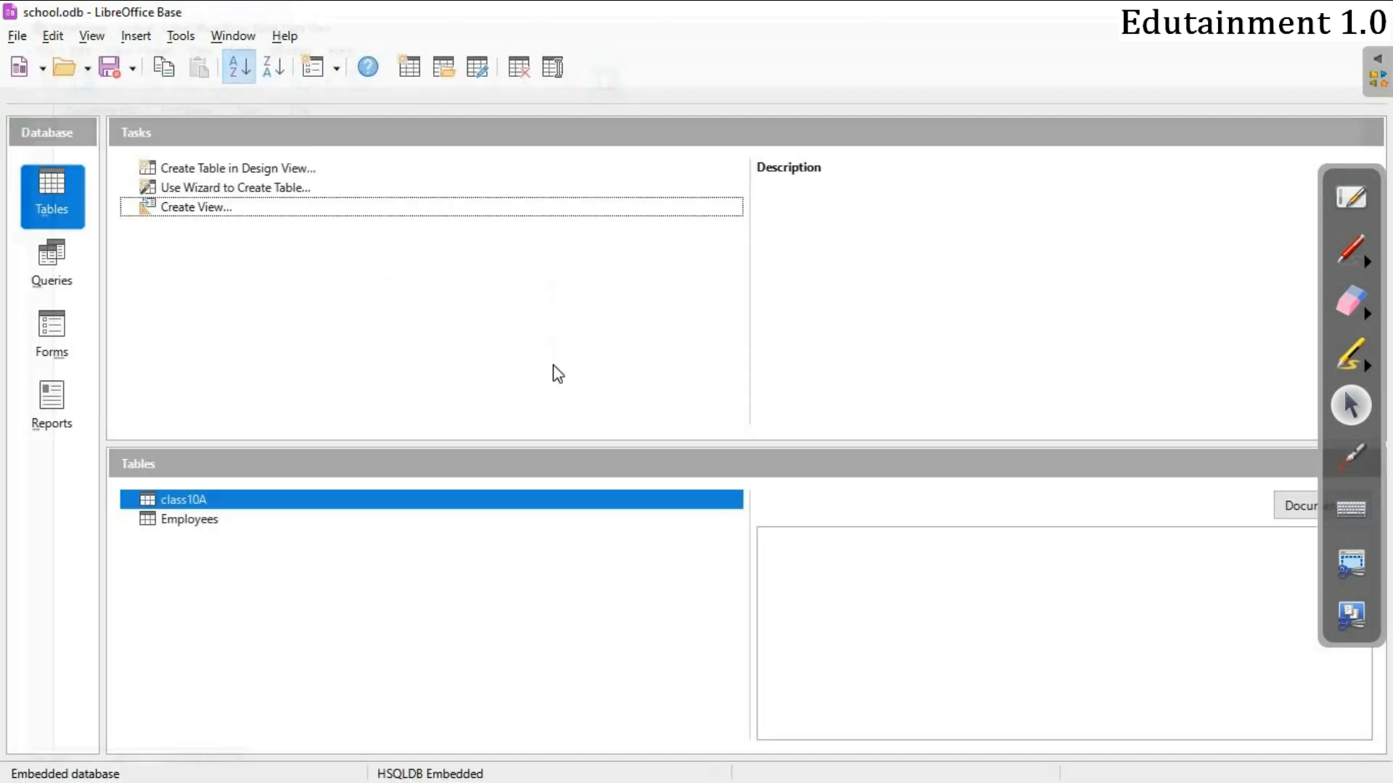
- Preview the Employees table, and look through the database's Queries, Forms and Reports sections
left_click(225, 526)
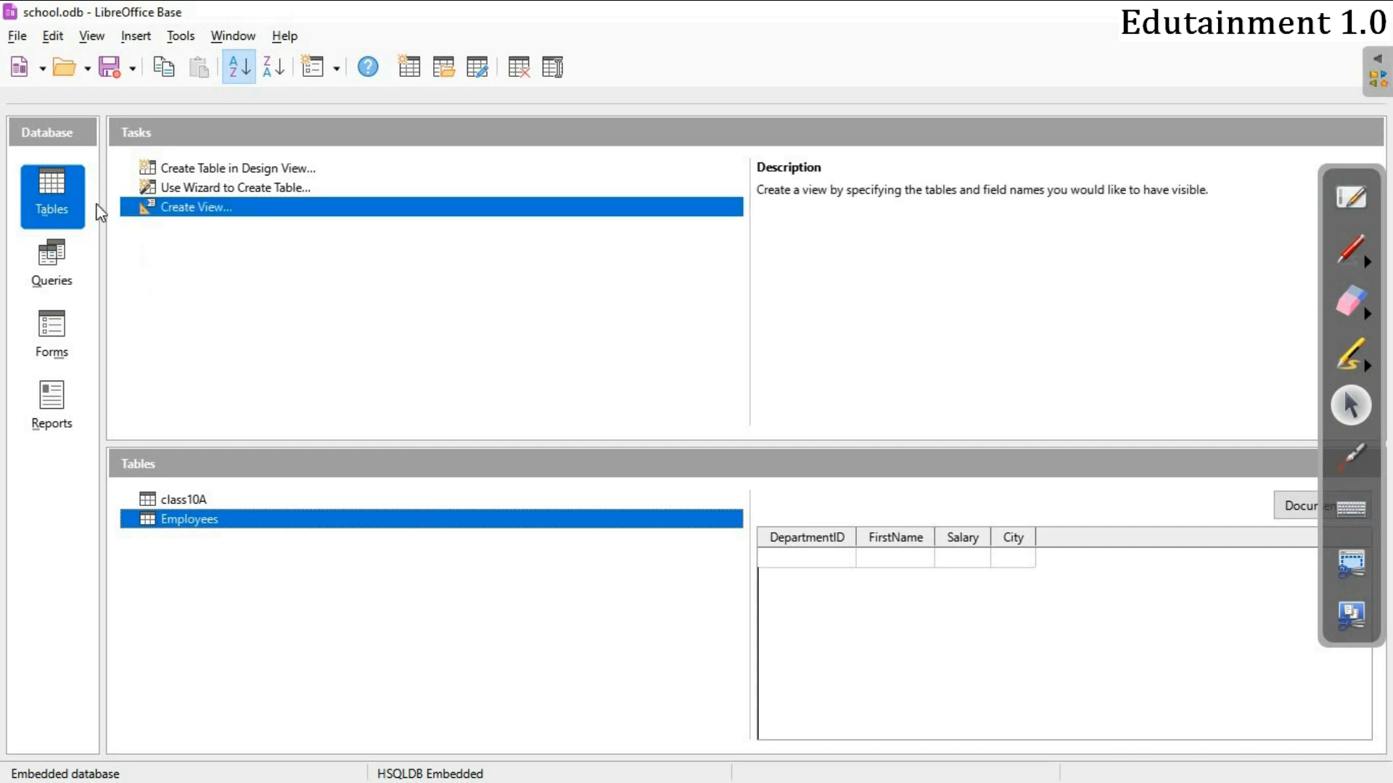
left_click(63, 282)
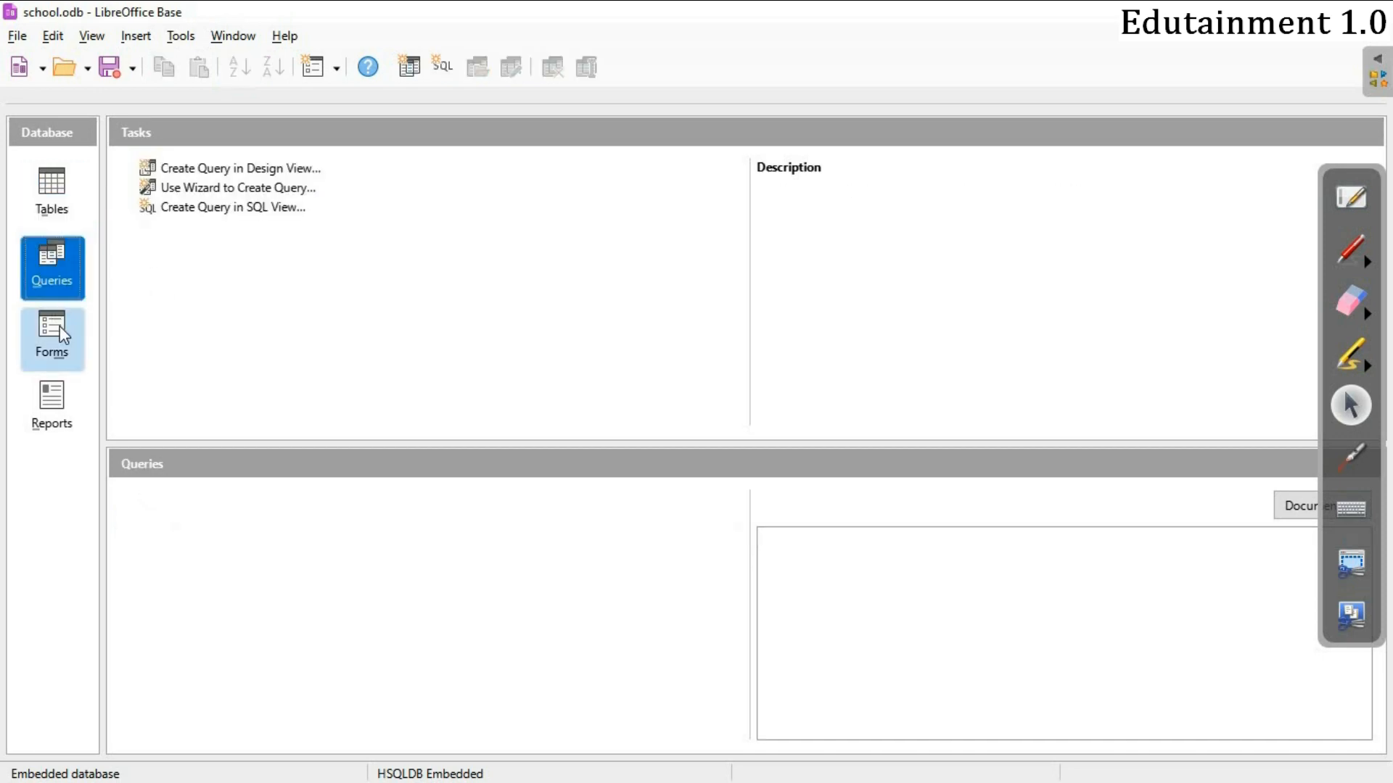
left_click(59, 327)
left_click(52, 403)
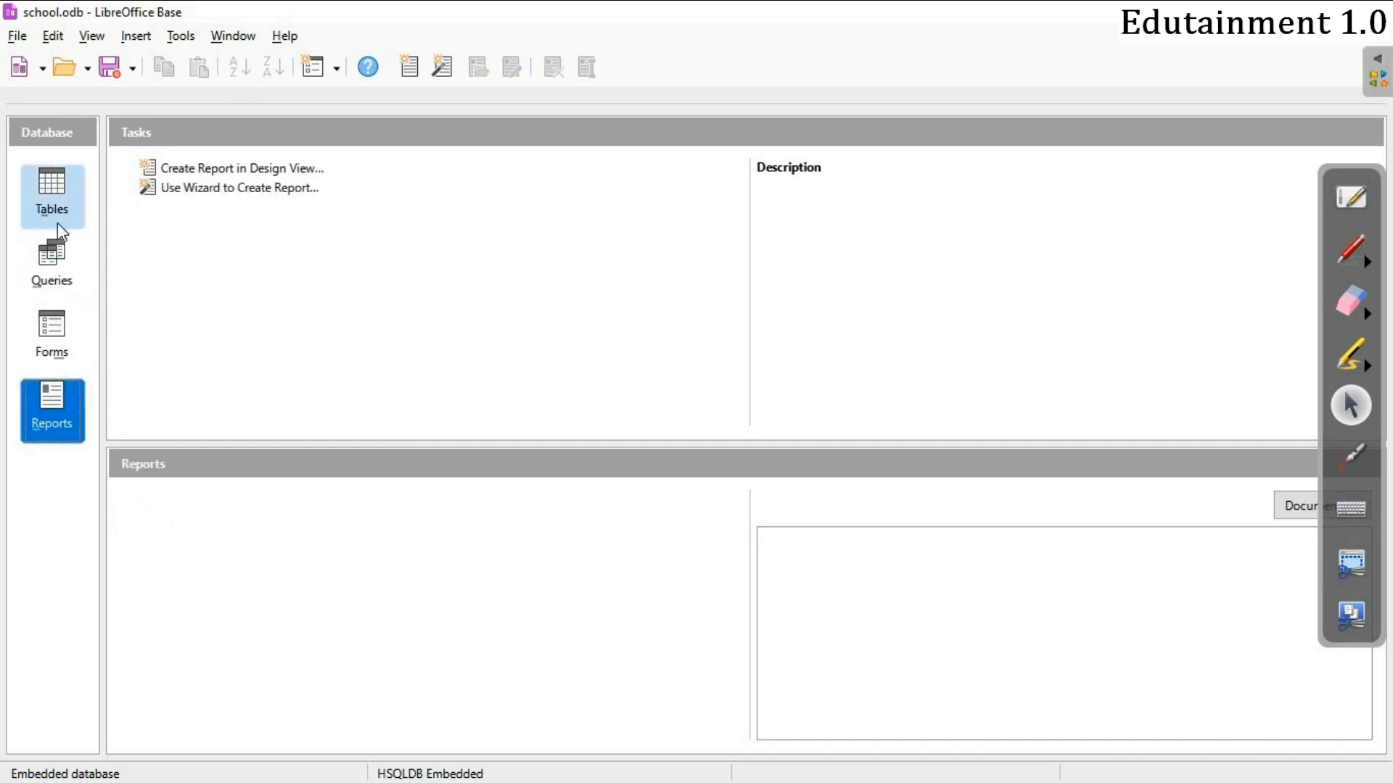